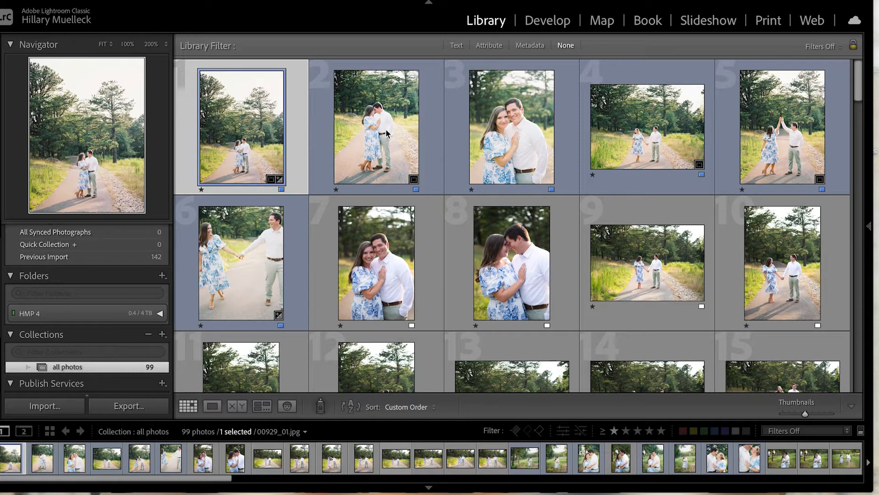
{"action": "scroll", "coordinate": [385, 277], "scroll_direction": "down", "scroll_amount": 3}
{"action": "scroll", "coordinate": [384, 278], "scroll_direction": "up", "scroll_amount": 3}
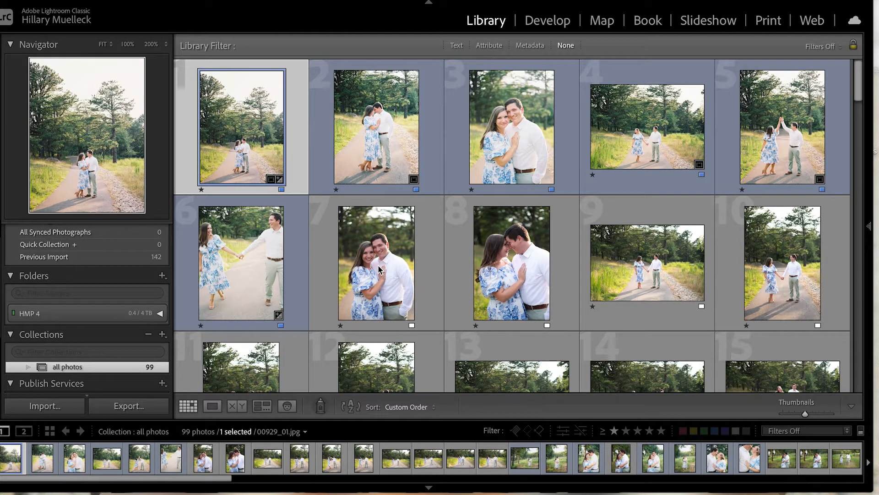
{"action": "left_click", "coordinate": [384, 146]}
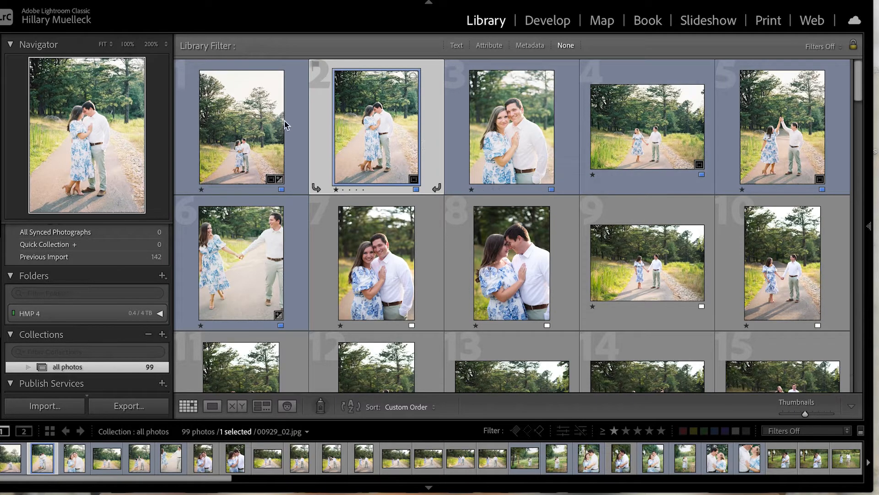
{"action": "scroll", "coordinate": [245, 279], "scroll_direction": "down", "scroll_amount": 3}
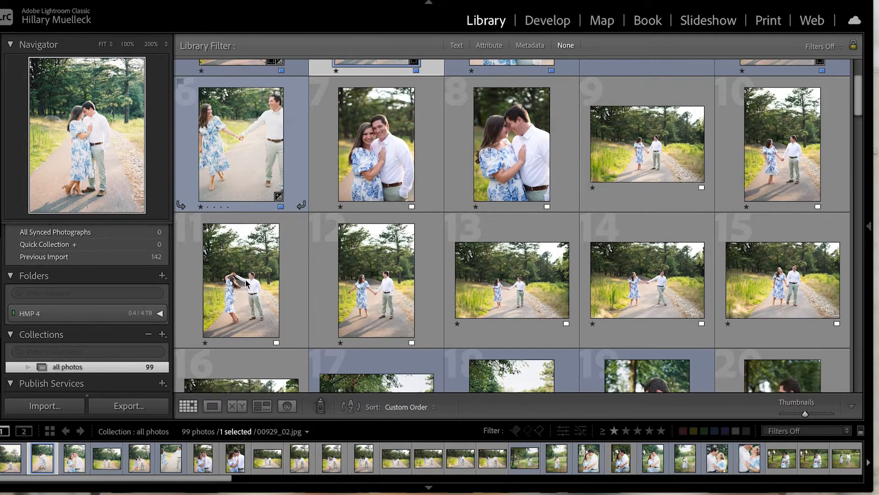
{"action": "scroll", "coordinate": [383, 296], "scroll_direction": "up", "scroll_amount": 3}
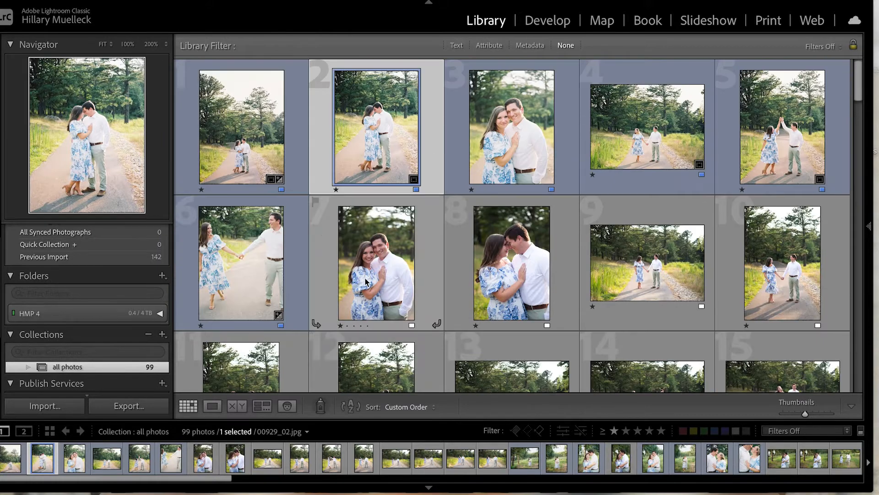
Step: Filter the collection to blue-labelled photos rated one star and higher, and review the first six in Develop, from 00929_01.jpg to 00929_07.jpg
{"action": "left_click", "coordinate": [249, 141]}
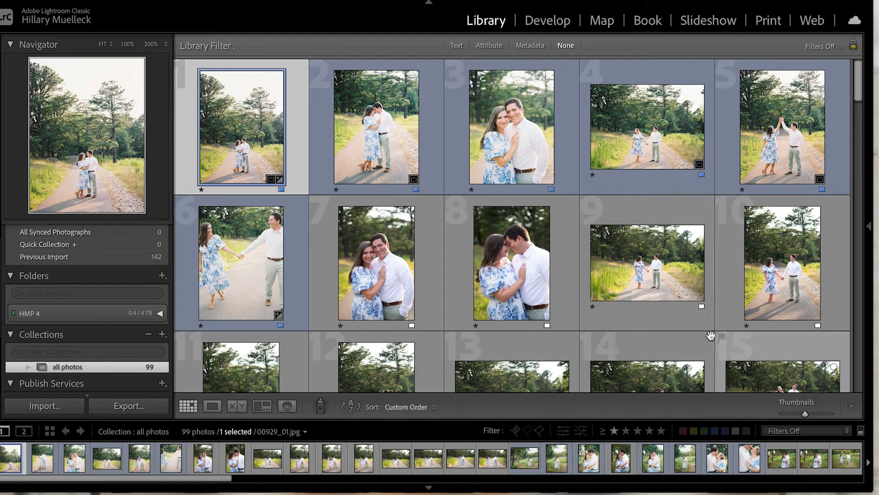
{"action": "left_click", "coordinate": [715, 432]}
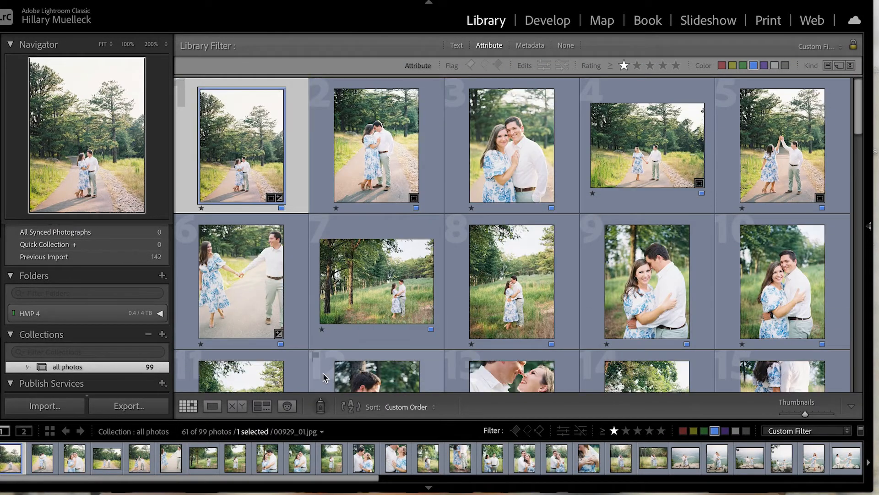
{"action": "left_click", "coordinate": [540, 22]}
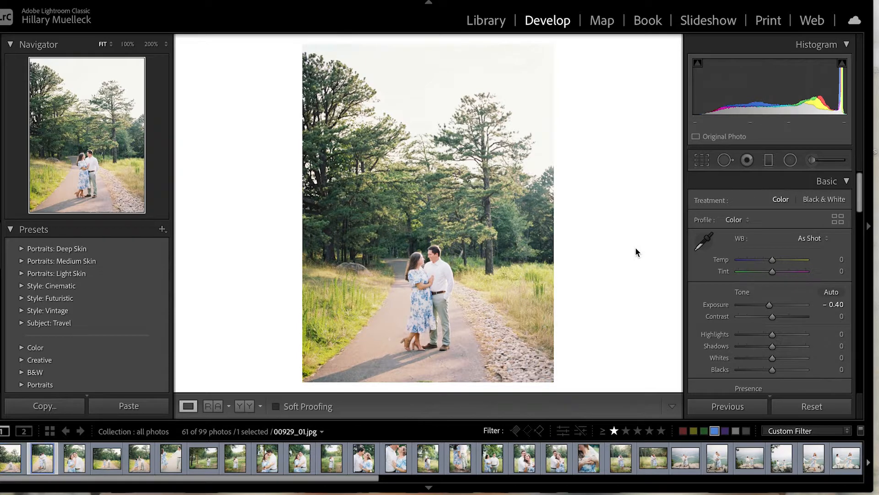
{"action": "key", "text": "Right"}
{"action": "key", "text": "Left"}
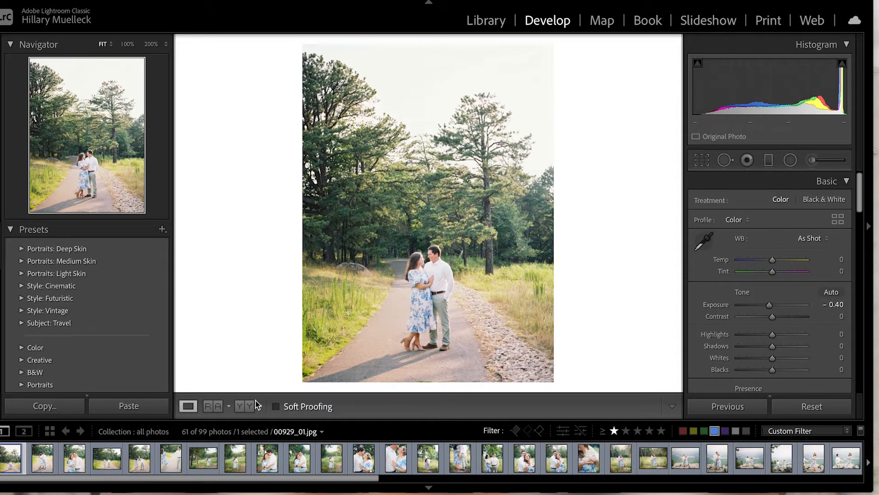
{"action": "left_click", "coordinate": [37, 461]}
{"action": "left_click", "coordinate": [78, 461]}
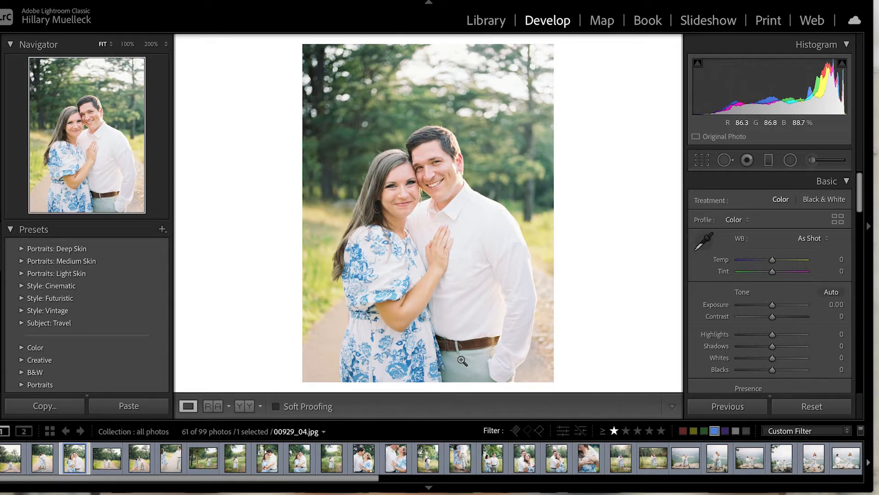
{"action": "left_click", "coordinate": [114, 465]}
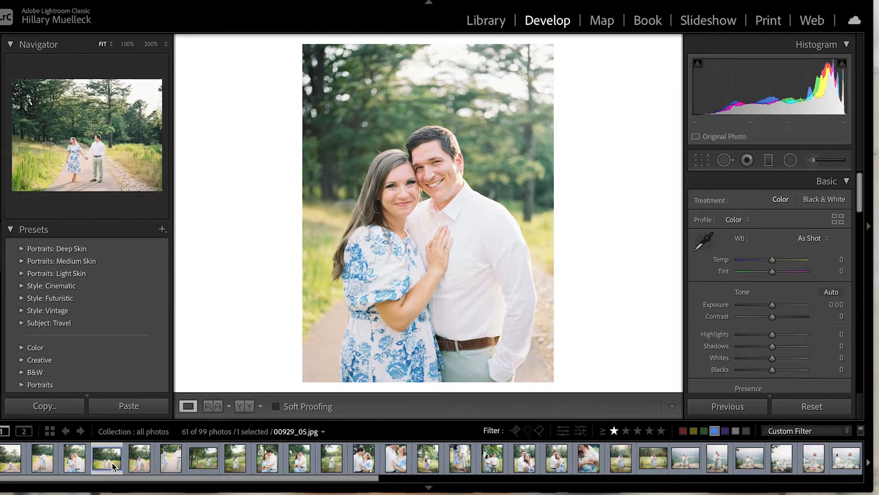
{"action": "left_click", "coordinate": [135, 462]}
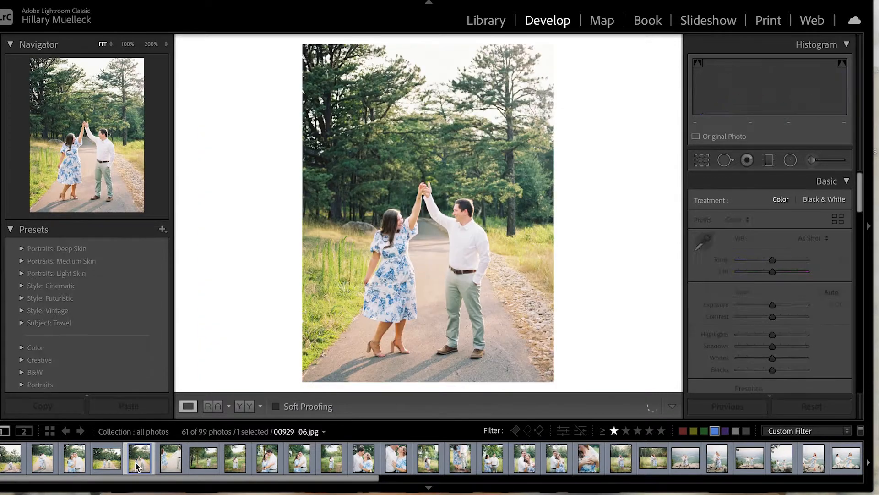
{"action": "left_click", "coordinate": [171, 458]}
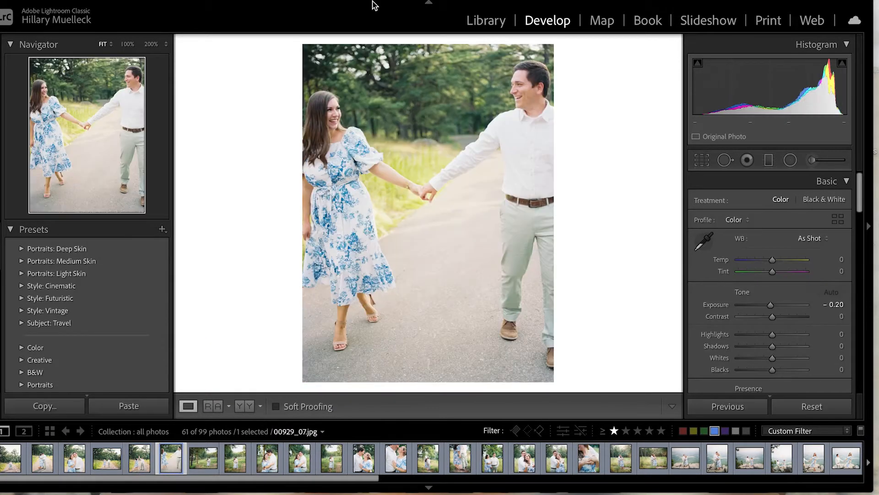
Step: Remove the blue label filter in the Library, keeping the one-star-and-higher filter, and look through the labelled and unlabelled photos
{"action": "left_click", "coordinate": [495, 21]}
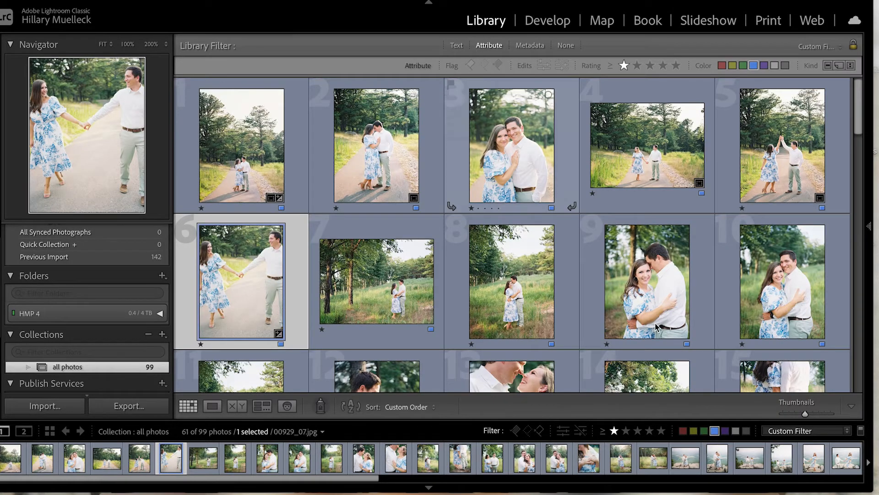
{"action": "left_click", "coordinate": [715, 430]}
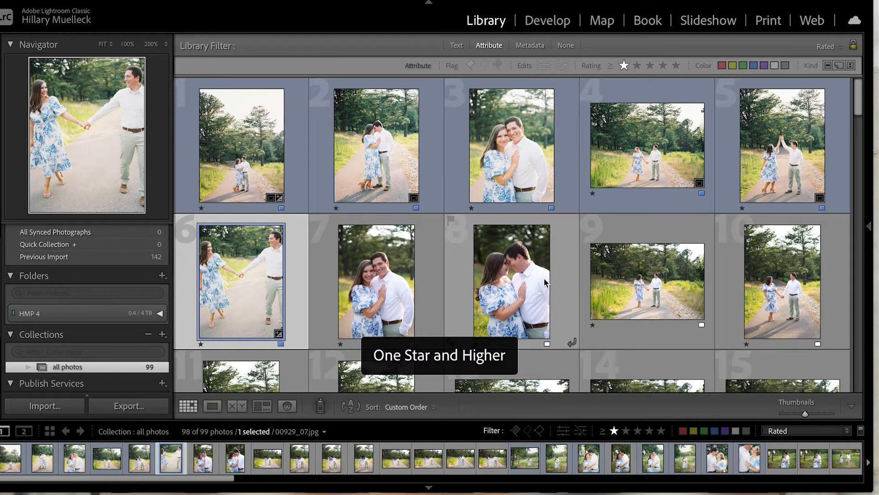
{"action": "scroll", "coordinate": [544, 283], "scroll_direction": "down", "scroll_amount": 3}
{"action": "scroll", "coordinate": [544, 283], "scroll_direction": "up", "scroll_amount": 2}
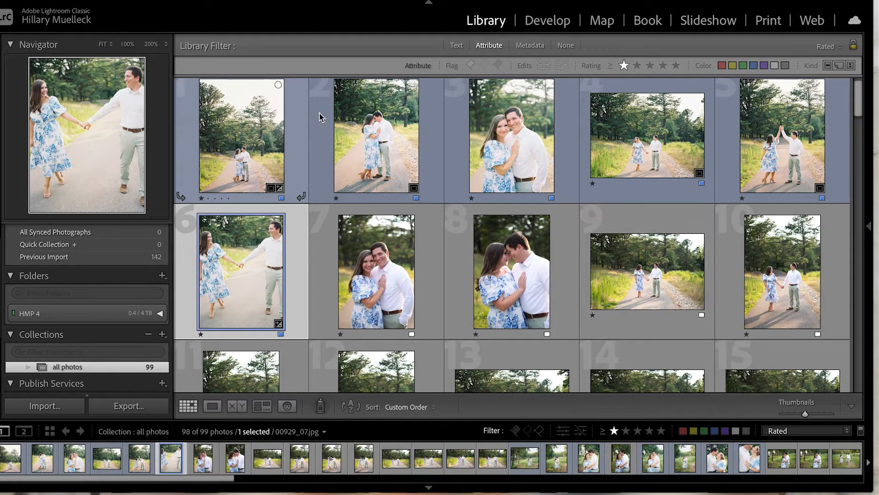
{"action": "scroll", "coordinate": [487, 314], "scroll_direction": "down", "scroll_amount": 5}
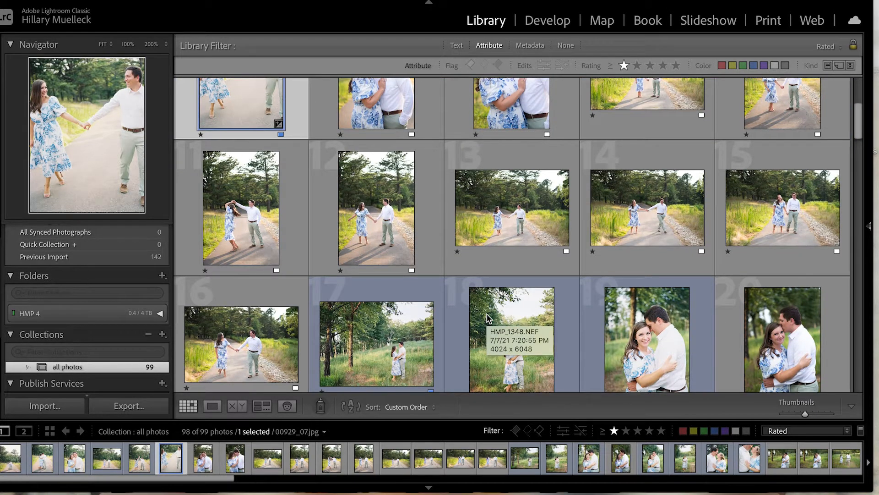
{"action": "scroll", "coordinate": [469, 210], "scroll_direction": "up", "scroll_amount": 3}
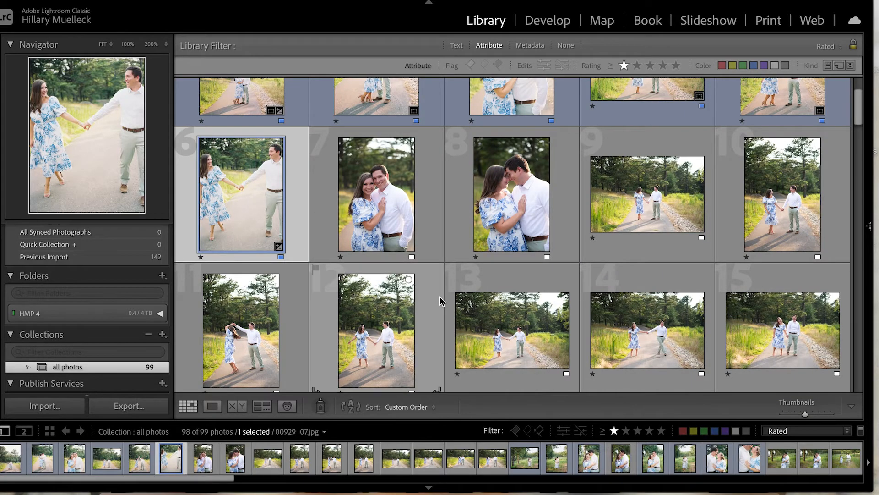
{"action": "scroll", "coordinate": [440, 301], "scroll_direction": "down", "scroll_amount": 20}
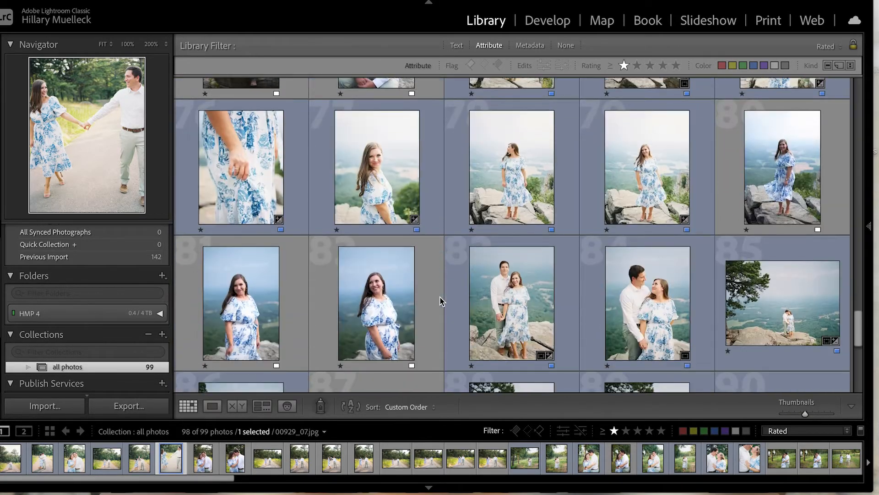
{"action": "scroll", "coordinate": [440, 301], "scroll_direction": "up", "scroll_amount": 20}
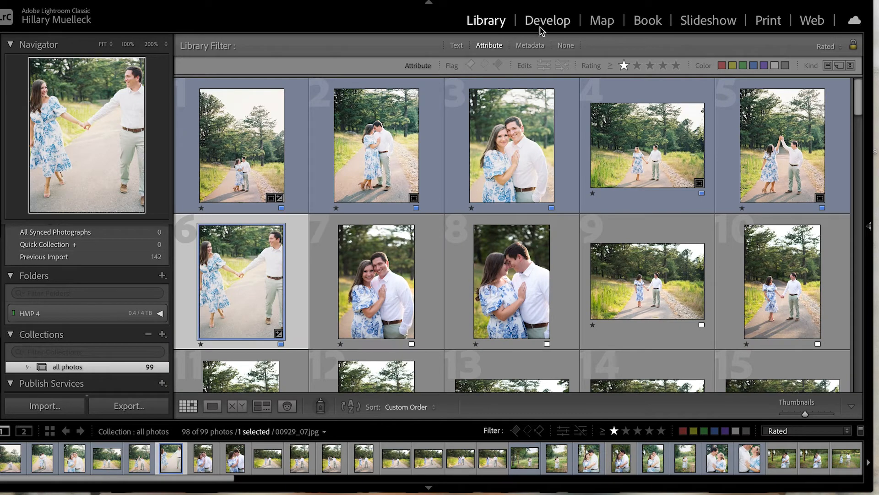
Step: Open Develop's Reference View with 00929_04.jpg as the reference photo and HMP_1342.NEF as the active photo
{"action": "left_click", "coordinate": [545, 23]}
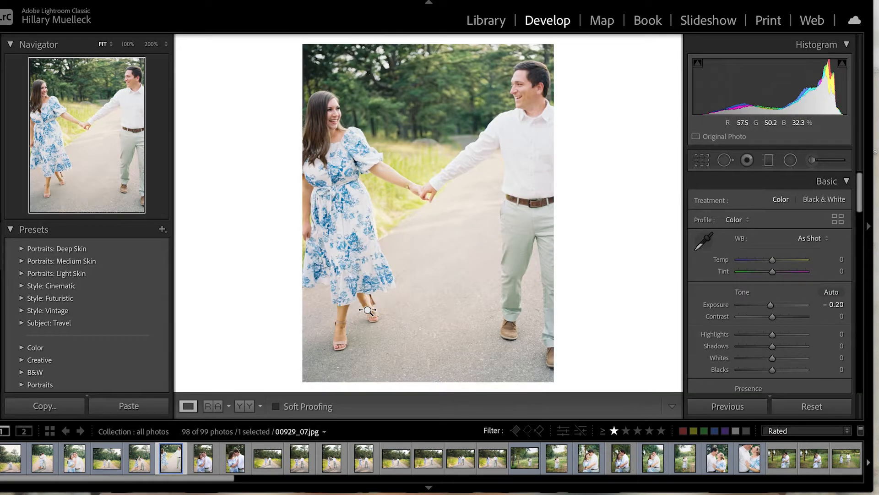
{"action": "key", "text": "shift+r"}
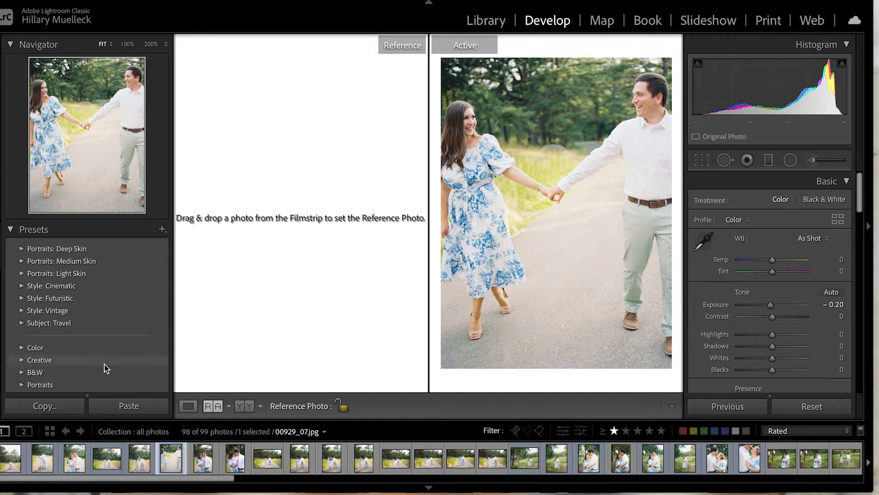
{"action": "left_click_drag", "start_coordinate": [78, 463], "coordinate": [247, 362]}
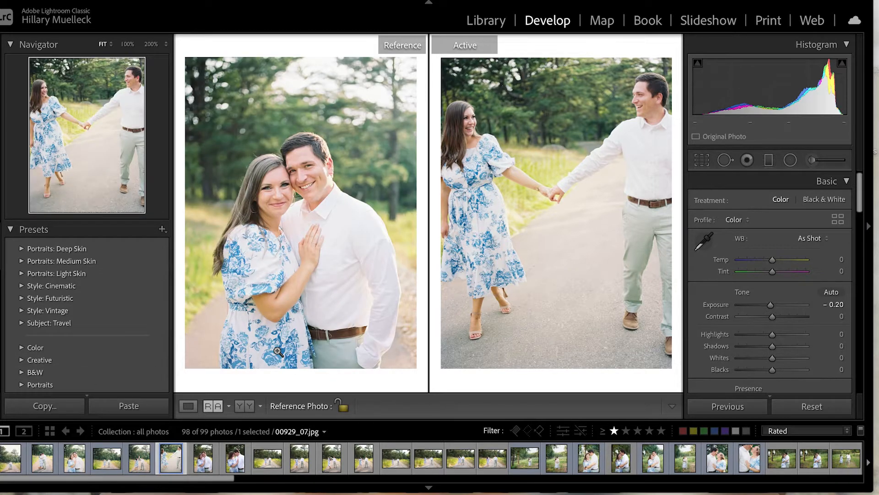
{"action": "left_click", "coordinate": [211, 462]}
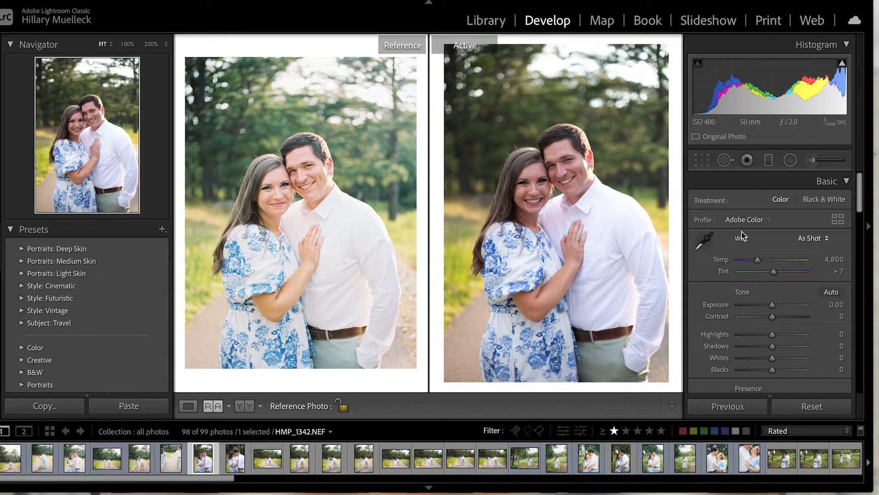
Step: Apply the Pro400H +2 Normal Frontier profile to the active photo and raise its exposure to +0.50
{"action": "left_click", "coordinate": [762, 220]}
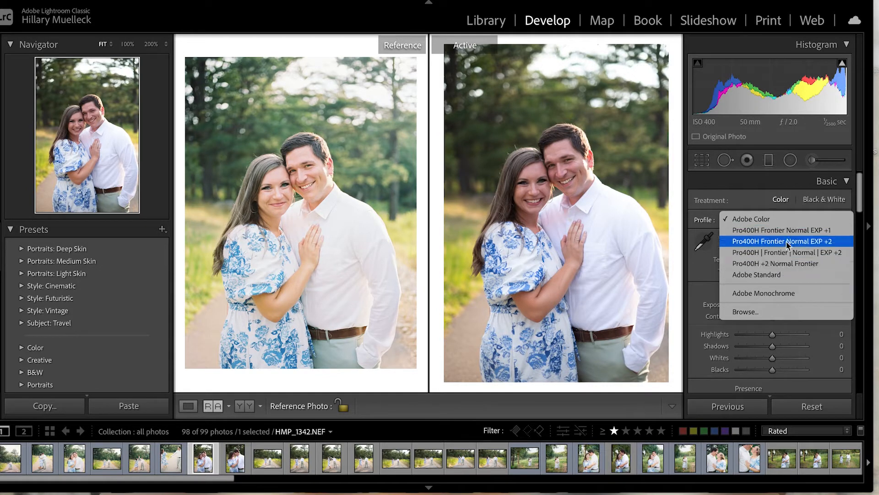
{"action": "left_click", "coordinate": [775, 264]}
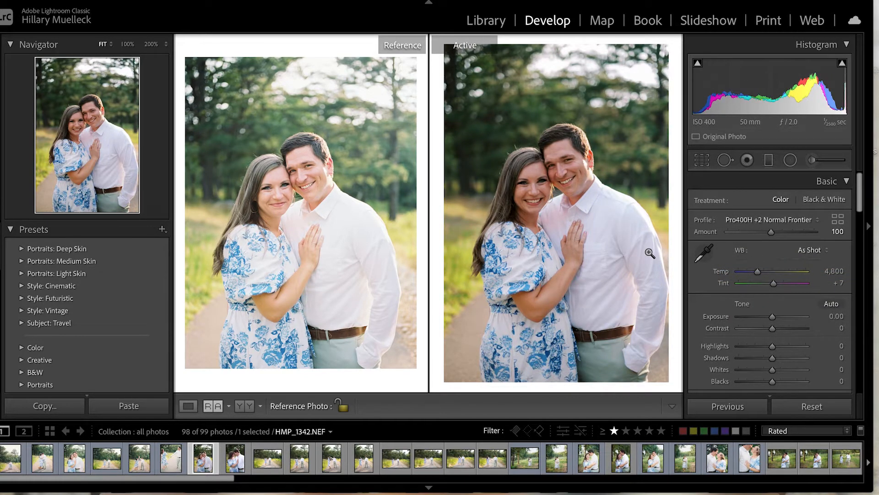
{"action": "key", "text": "equal"}
{"action": "key", "text": "equal"}
{"action": "key", "text": "equal"}
{"action": "key", "text": "equal"}
{"action": "key", "text": "equal"}
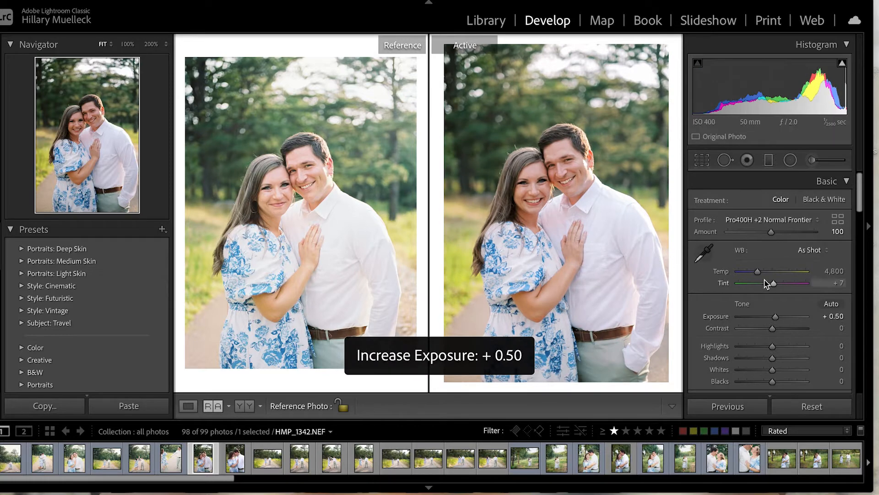
Step: Set the active photo's white balance to Temp 4,388 and Tint -4, and raise the exposure to +0.80
{"action": "left_click_drag", "start_coordinate": [759, 274], "coordinate": [771, 285]}
{"action": "key", "text": "equal"}
{"action": "key", "text": "equal"}
{"action": "key", "text": "equal"}
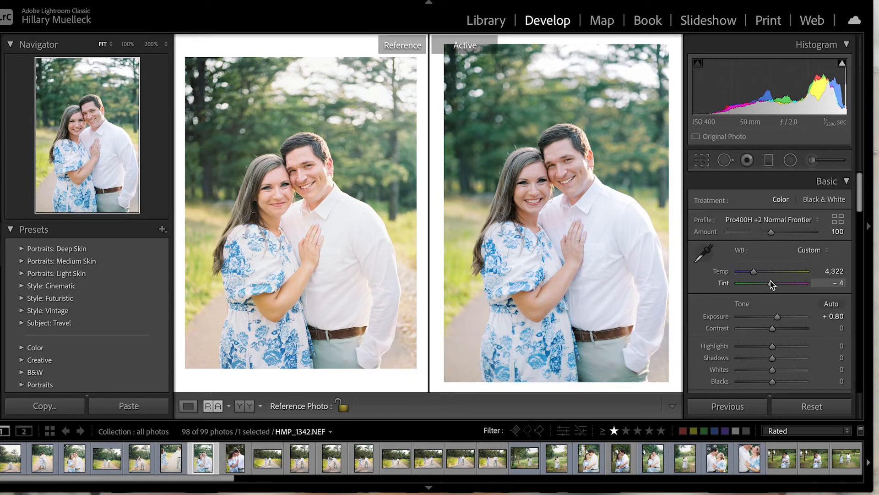
{"action": "left_click_drag", "start_coordinate": [753, 274], "coordinate": [753, 274]}
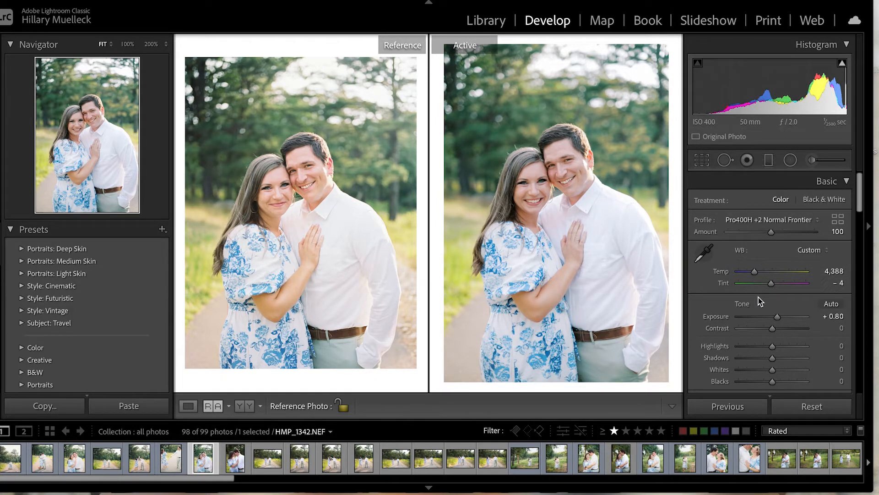
Step: Shift the green hue to -8 in the HSL/Color adjustments and raise the exposure to +1.00
{"action": "scroll", "coordinate": [760, 301], "scroll_direction": "down", "scroll_amount": 10}
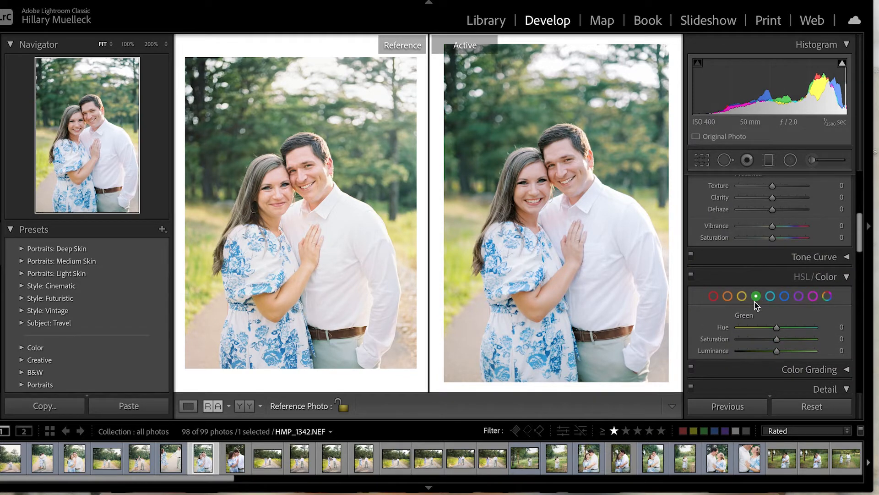
{"action": "left_click_drag", "start_coordinate": [776, 327], "coordinate": [773, 329]}
{"action": "key", "text": "equal"}
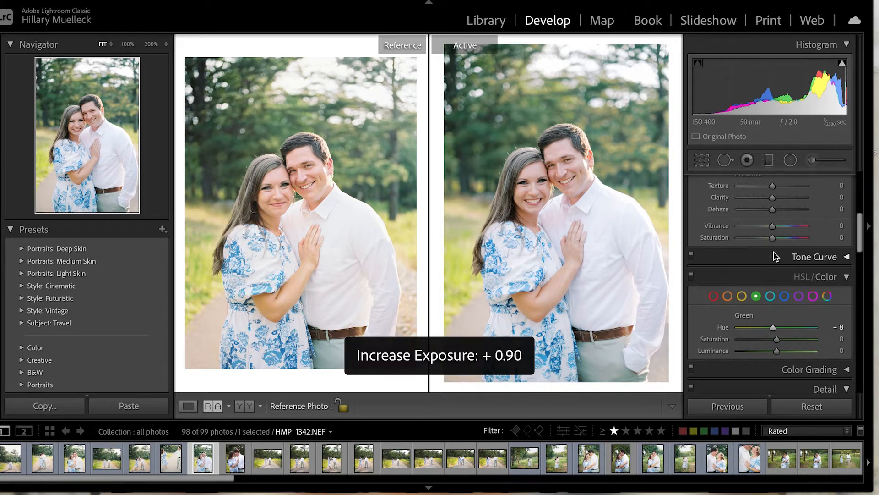
{"action": "key", "text": "equal"}
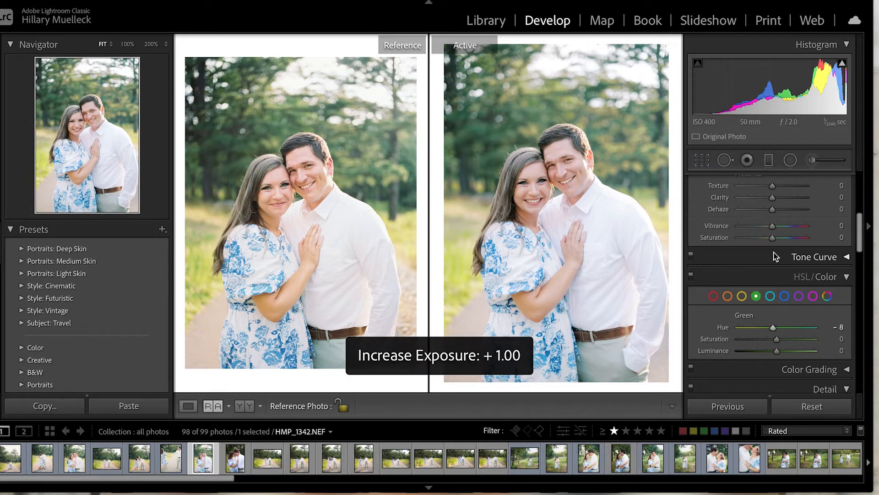
Step: Fine-tune the active photo to Temp 4,452, Tint -5 and Highlights -2
{"action": "scroll", "coordinate": [773, 256], "scroll_direction": "up", "scroll_amount": 5}
{"action": "left_click_drag", "start_coordinate": [756, 272], "coordinate": [757, 272]}
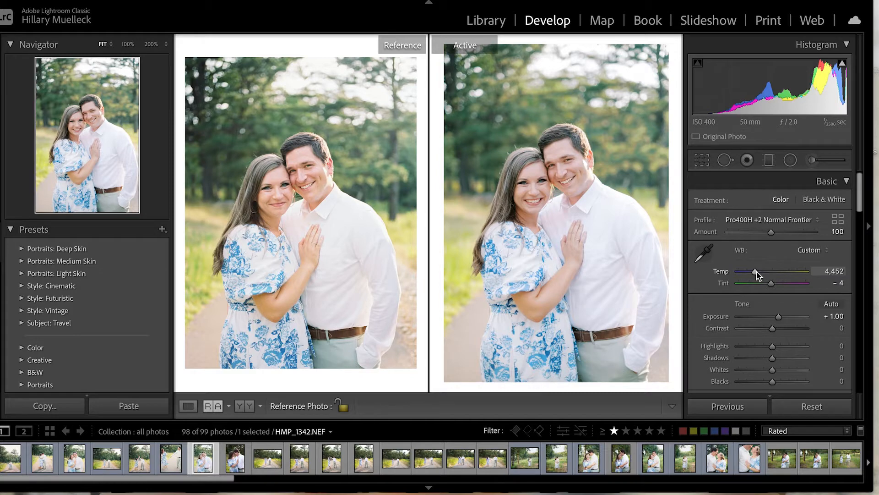
{"action": "left_click", "coordinate": [770, 349]}
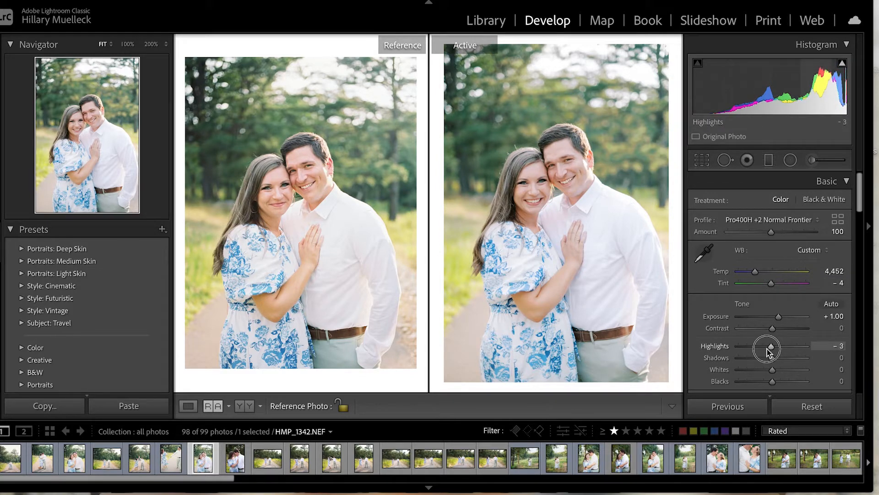
{"action": "left_click_drag", "start_coordinate": [768, 352], "coordinate": [768, 350]}
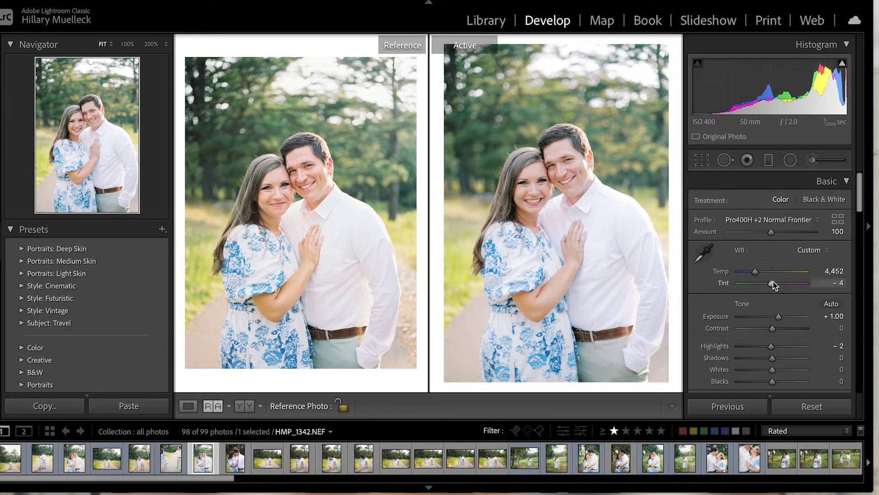
{"action": "left_click_drag", "start_coordinate": [772, 282], "coordinate": [771, 282]}
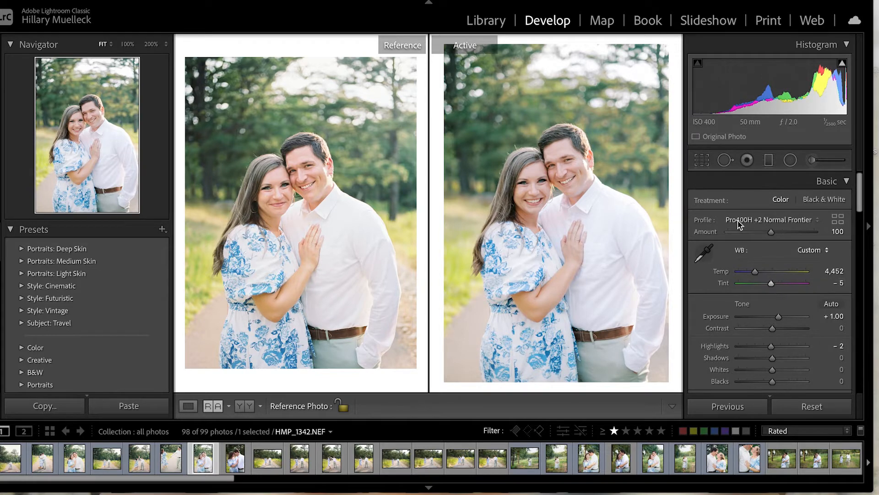
Step: Crop the active photo to a 4 x 3 aspect ratio, straighten it by 0.34 and trim the empty area above the couple
{"action": "left_click", "coordinate": [704, 159]}
{"action": "left_click", "coordinate": [820, 204]}
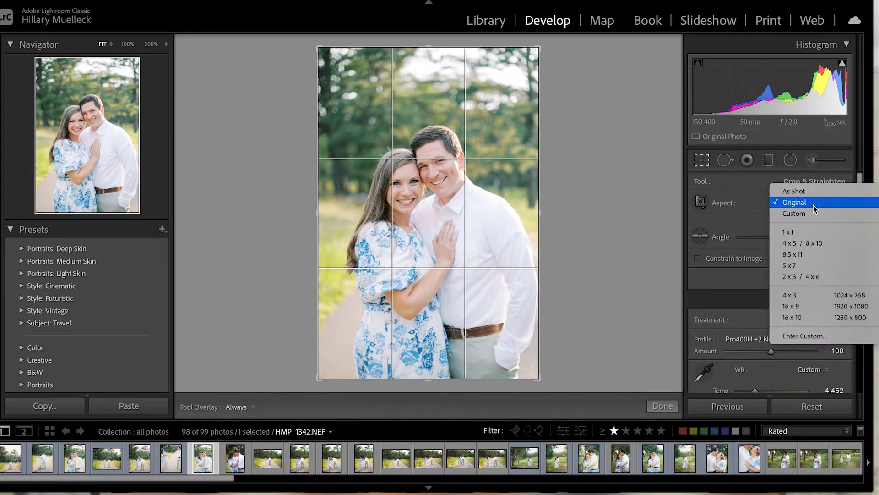
{"action": "left_click", "coordinate": [797, 297]}
{"action": "left_click_drag", "start_coordinate": [653, 177], "coordinate": [654, 177]}
{"action": "left_click_drag", "start_coordinate": [489, 197], "coordinate": [504, 151]}
{"action": "left_click_drag", "start_coordinate": [536, 72], "coordinate": [533, 69]}
{"action": "left_click_drag", "start_coordinate": [458, 170], "coordinate": [457, 162]}
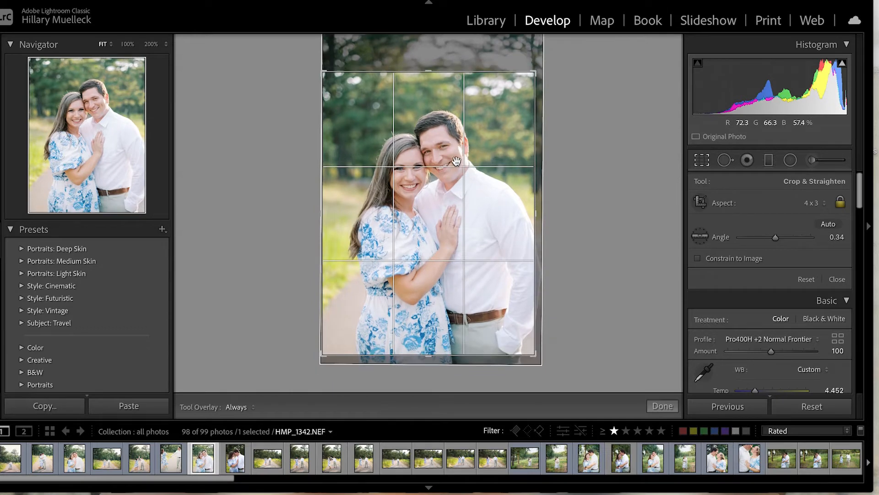
{"action": "key", "text": "Return"}
Step: Restore Reference View in Develop with the blue-labelled close-up of the couple as the reference photo
{"action": "left_click", "coordinate": [498, 24]}
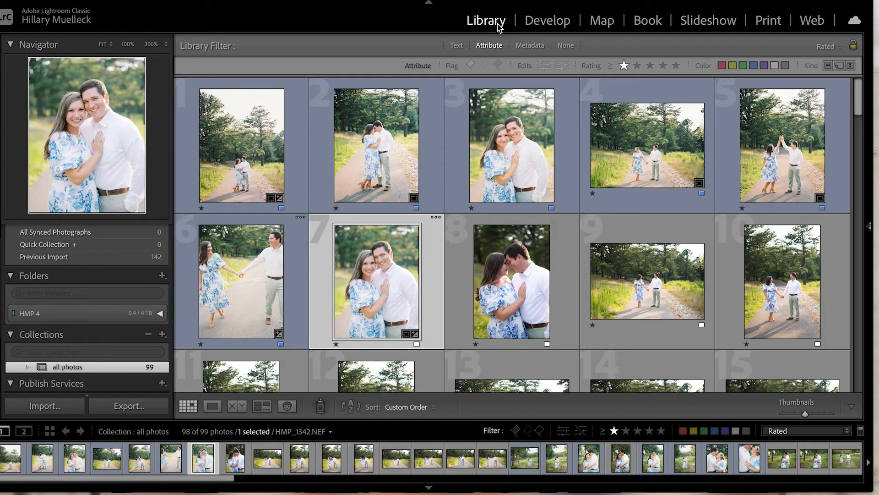
{"action": "left_click", "coordinate": [551, 21]}
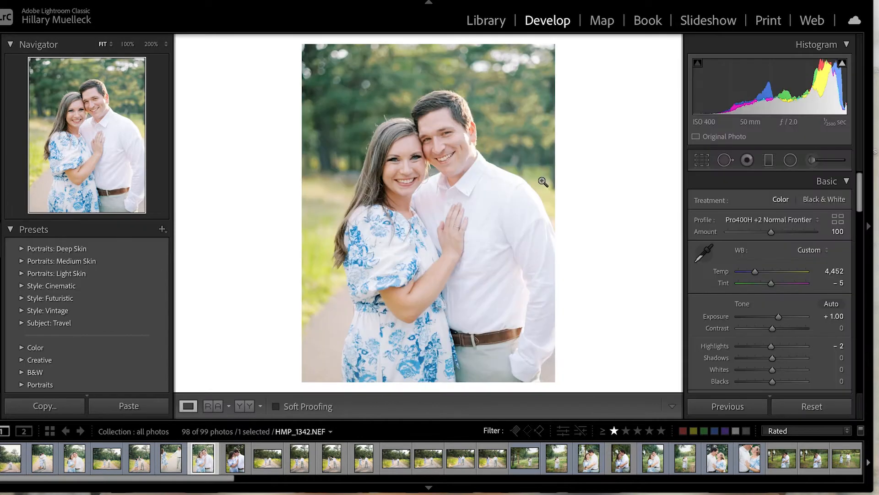
{"action": "key", "text": "shift+r"}
{"action": "left_click_drag", "start_coordinate": [74, 458], "coordinate": [320, 274]}
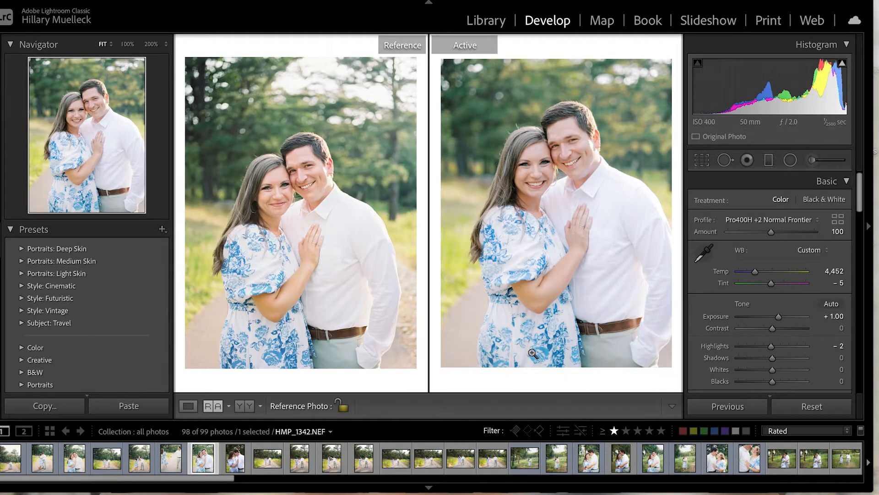
Step: Lower the active photo's exposure to +0.90 and warm its white balance to Temp 4,546
{"action": "key", "text": "minus"}
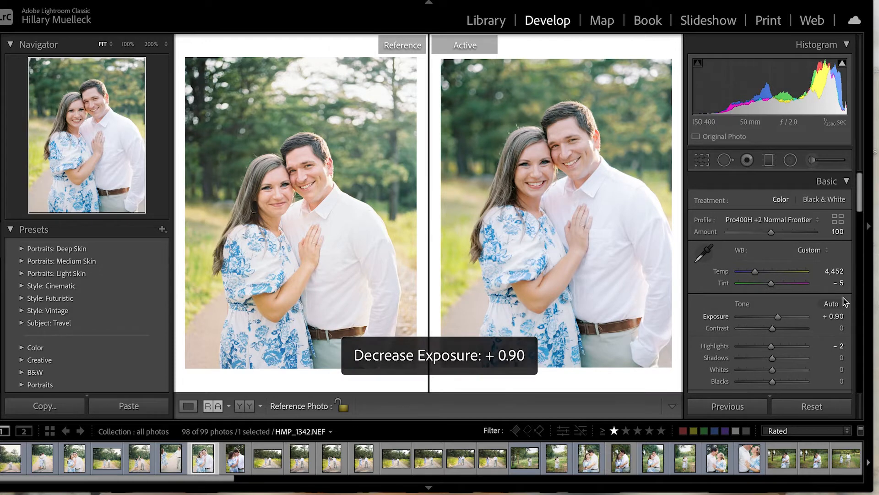
{"action": "left_click", "coordinate": [755, 272]}
{"action": "left_click_drag", "start_coordinate": [755, 273], "coordinate": [756, 274]}
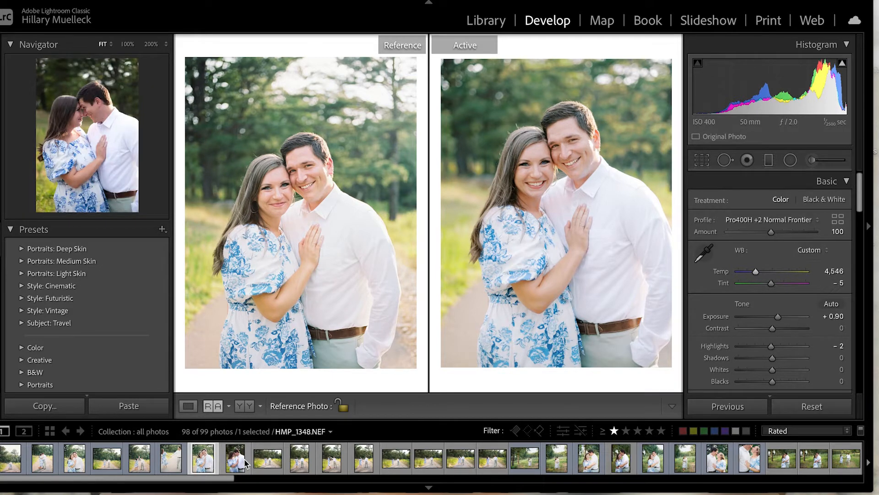
Step: Extend the selection from HMP_1342.NEF through HMP_1387.NEF and add the following unlabelled woodland and meadow photos up to HMP_1445.NEF
{"action": "left_click", "coordinate": [494, 458], "text": "shift"}
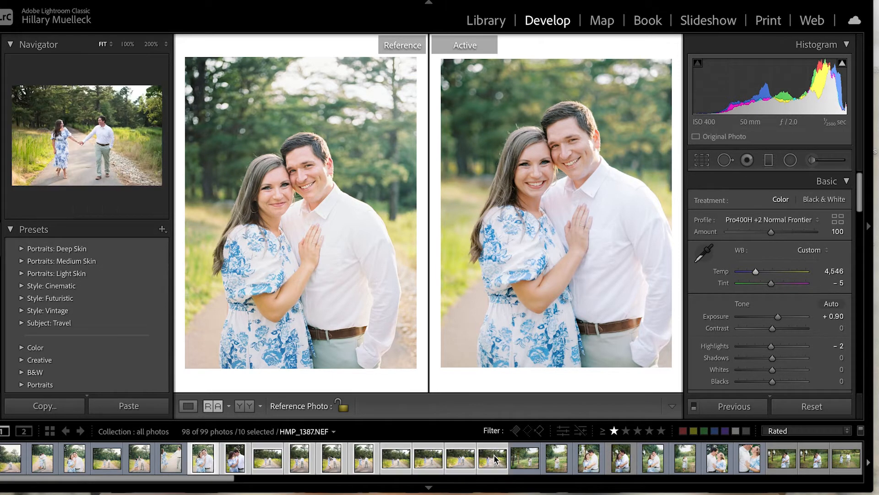
{"action": "scroll", "coordinate": [493, 458], "scroll_direction": "down", "scroll_amount": 5}
{"action": "key", "text": "ctrl"}
{"action": "left_click", "coordinate": [330, 464], "text": "super"}
{"action": "left_click", "coordinate": [492, 461], "text": "super"}
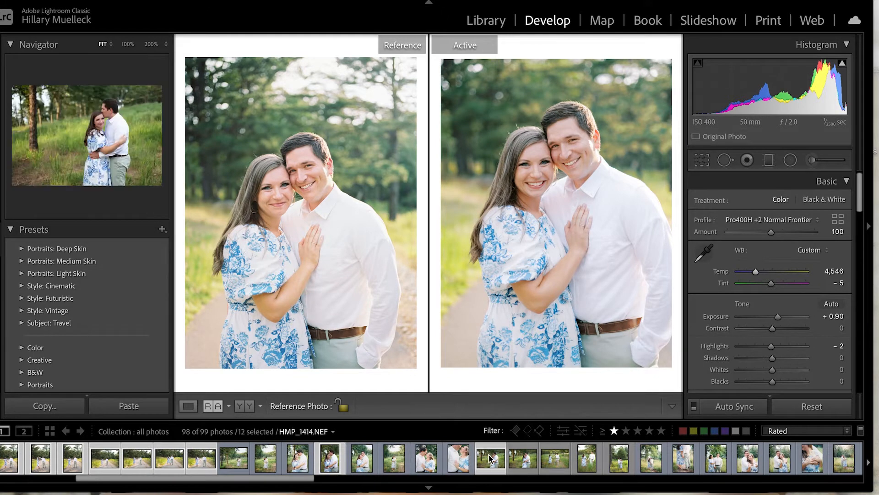
{"action": "left_click", "coordinate": [524, 462], "text": "super"}
{"action": "left_click", "coordinate": [555, 461], "text": "super"}
{"action": "left_click", "coordinate": [587, 461], "text": "super"}
{"action": "left_click", "coordinate": [619, 464], "text": "super"}
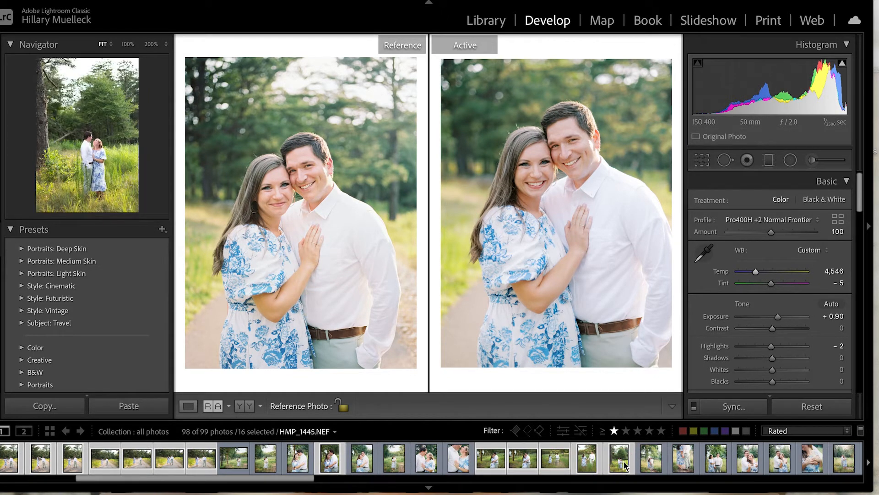
Step: Add the next two unlabelled vertical woodland photos further along the filmstrip to the selection
{"action": "scroll", "coordinate": [625, 465], "scroll_direction": "down", "scroll_amount": 3}
{"action": "scroll", "coordinate": [625, 465], "scroll_direction": "down", "scroll_amount": 1}
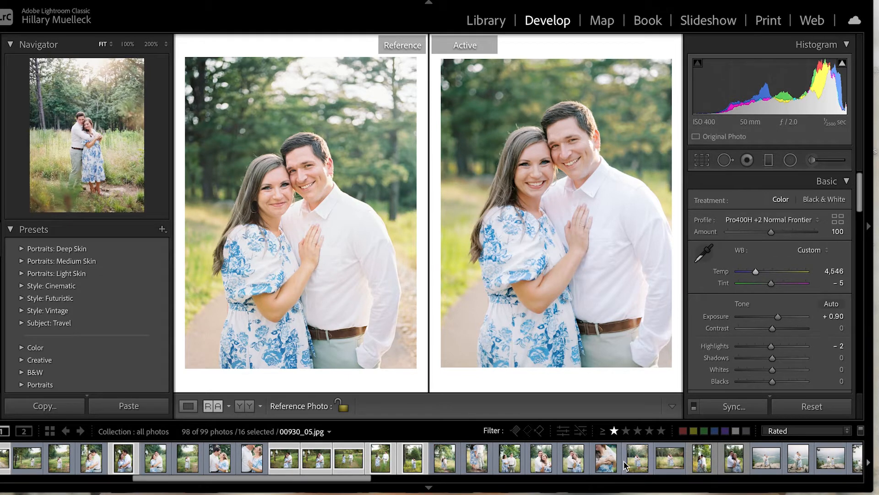
{"action": "scroll", "coordinate": [554, 464], "scroll_direction": "down", "scroll_amount": 3}
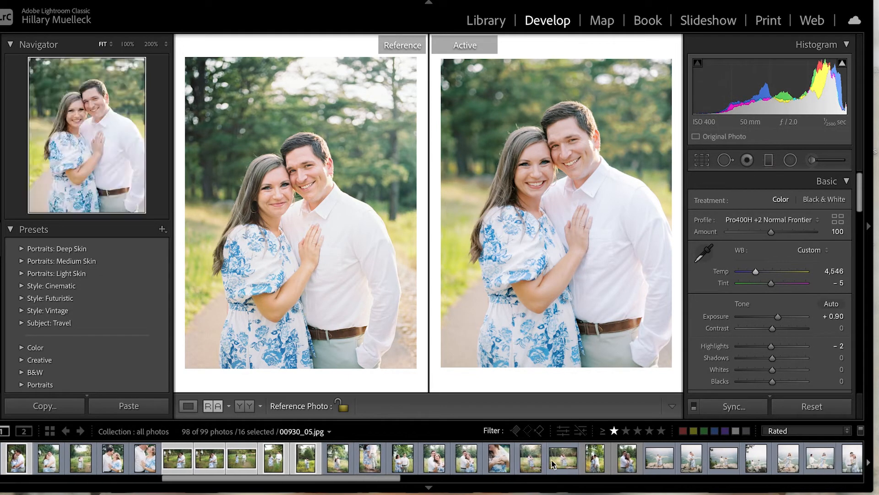
{"action": "scroll", "coordinate": [553, 463], "scroll_direction": "down", "scroll_amount": 3}
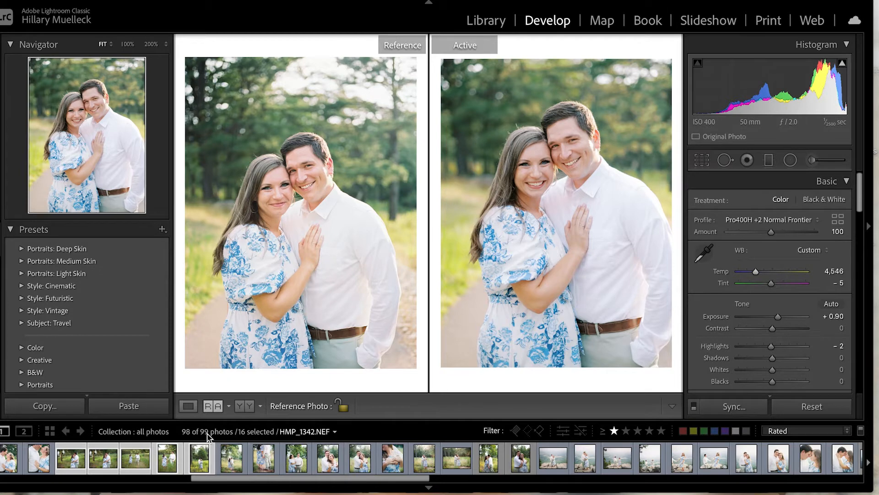
{"action": "left_click", "coordinate": [488, 458], "text": "ctrl"}
{"action": "left_click", "coordinate": [517, 460], "text": "ctrl"}
Step: Add the eight consecutive unlabelled mountain overlook photos starting with HMP_1498.NEF to the selection
{"action": "scroll", "coordinate": [517, 462], "scroll_direction": "down", "scroll_amount": 12}
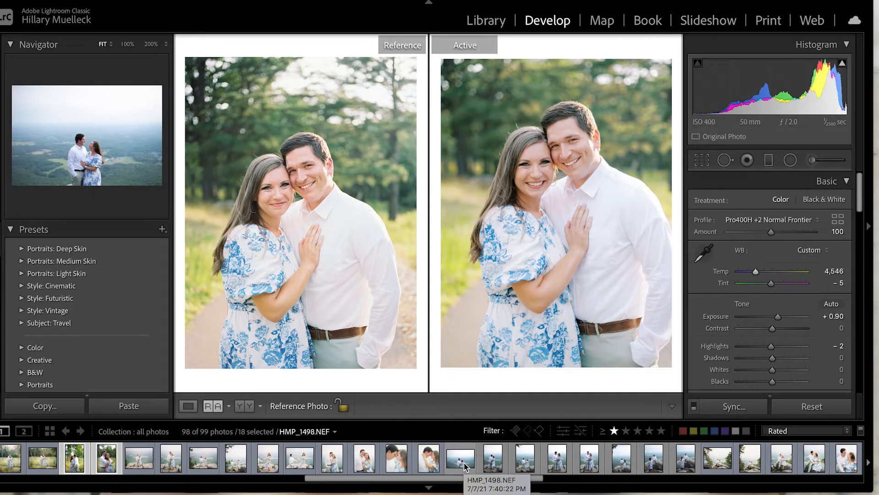
{"action": "left_click", "coordinate": [466, 464], "text": "super"}
{"action": "left_click", "coordinate": [495, 464], "text": "super"}
{"action": "left_click", "coordinate": [526, 464], "text": "super"}
{"action": "left_click", "coordinate": [559, 464], "text": "super"}
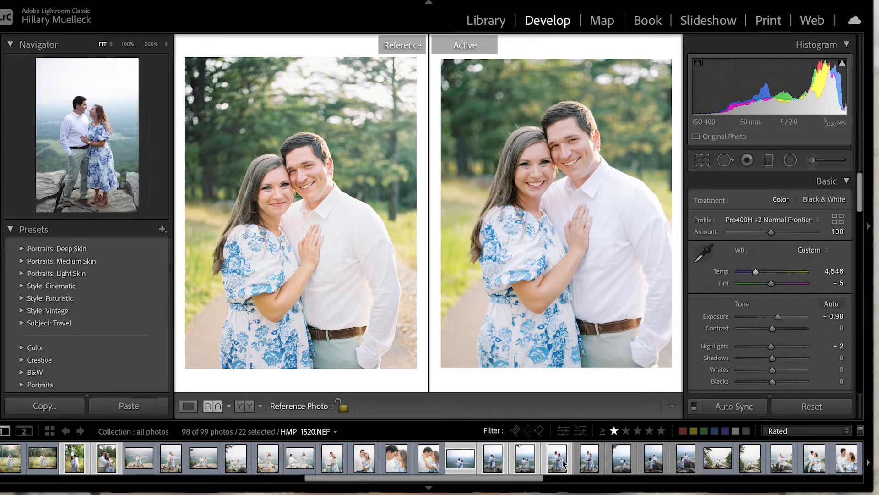
{"action": "left_click", "coordinate": [590, 464], "text": "super"}
{"action": "left_click", "coordinate": [622, 458], "text": "super"}
{"action": "left_click", "coordinate": [654, 459], "text": "super"}
{"action": "left_click", "coordinate": [685, 458], "text": "super"}
Step: Add the next two unlabelled overlook photos and the three unlabelled solo shots of the woman from HMP_1600.NEF on to the selection
{"action": "scroll", "coordinate": [685, 460], "scroll_direction": "right", "scroll_amount": 6}
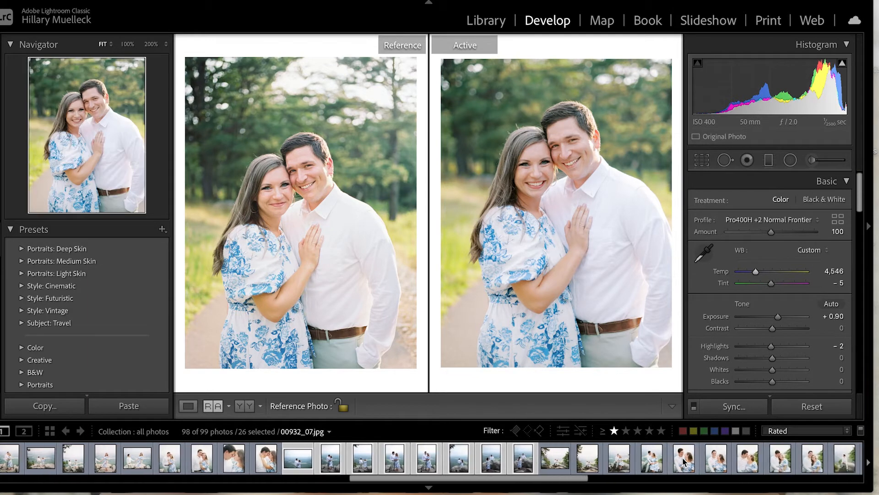
{"action": "scroll", "coordinate": [685, 460], "scroll_direction": "right", "scroll_amount": 12}
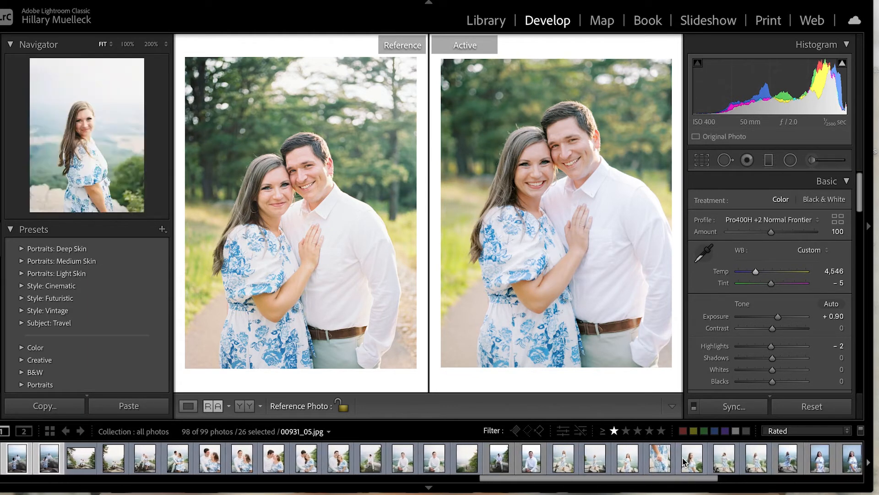
{"action": "left_click", "coordinate": [487, 458], "text": "super"}
{"action": "left_click", "coordinate": [520, 458], "text": "super"}
{"action": "scroll", "coordinate": [607, 459], "scroll_direction": "right", "scroll_amount": 1}
{"action": "scroll", "coordinate": [607, 459], "scroll_direction": "right", "scroll_amount": 5}
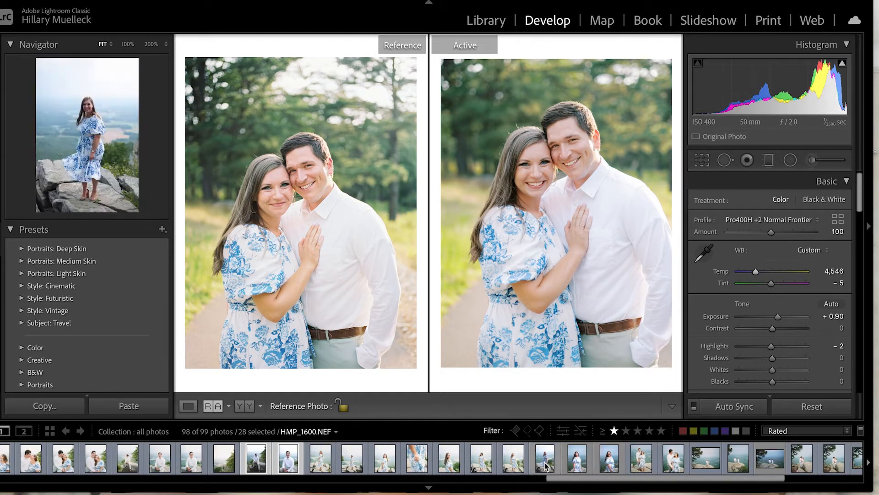
{"action": "left_click", "coordinate": [545, 462], "text": "super"}
{"action": "left_click", "coordinate": [577, 458], "text": "super"}
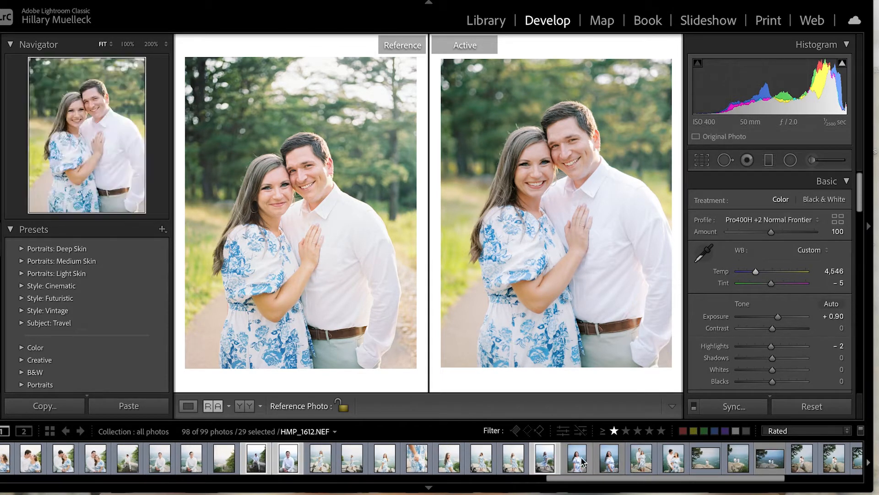
{"action": "left_click", "coordinate": [606, 461], "text": "super"}
Step: Add the remaining unlabelled overlook photos to the selection: the single landscape shot and the last five in the filmstrip
{"action": "scroll", "coordinate": [604, 460], "scroll_direction": "right", "scroll_amount": 5}
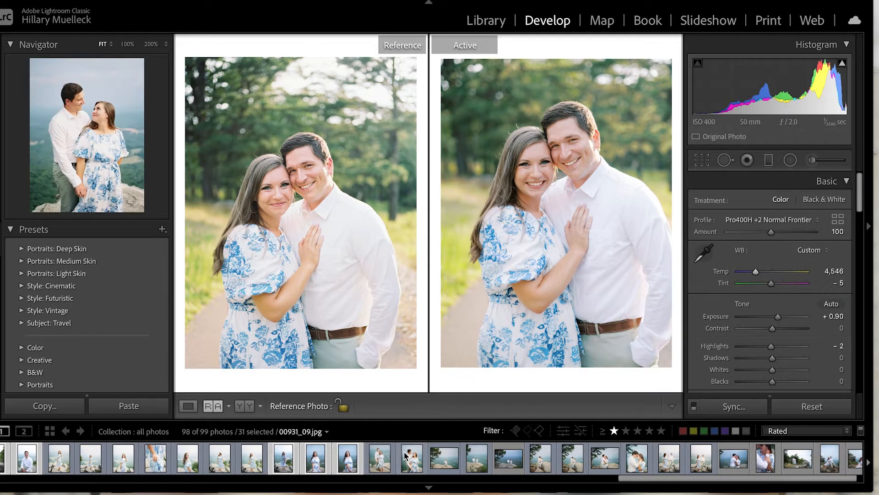
{"action": "left_click", "coordinate": [509, 459], "text": "super"}
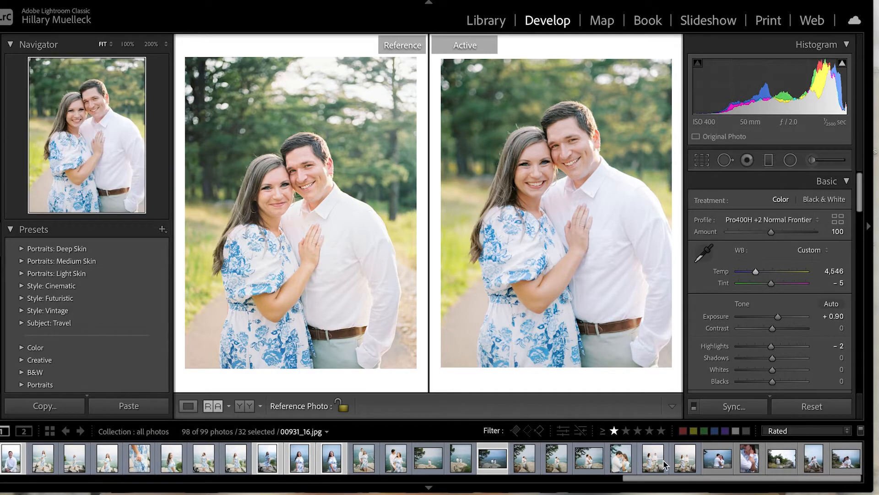
{"action": "left_click", "coordinate": [718, 458], "text": "super"}
{"action": "left_click", "coordinate": [749, 461], "text": "super"}
{"action": "left_click", "coordinate": [782, 458], "text": "super"}
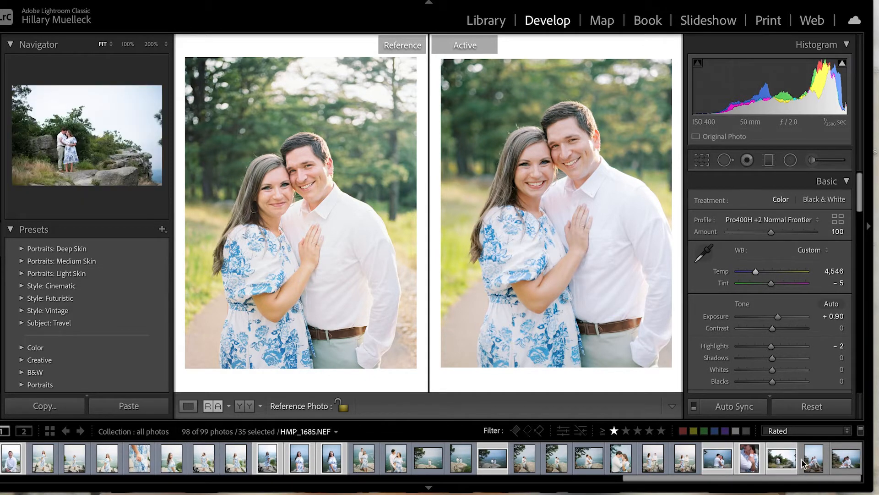
{"action": "left_click", "coordinate": [814, 458], "text": "super"}
{"action": "left_click", "coordinate": [846, 458], "text": "super"}
Step: Synchronize HMP_1342.NEF's develop settings to the selected photos, including crop Aspect Ratio but excluding Straighten Angle, Spot Removal and Local Adjustments
{"action": "scroll", "coordinate": [589, 458], "scroll_direction": "left", "scroll_amount": 15}
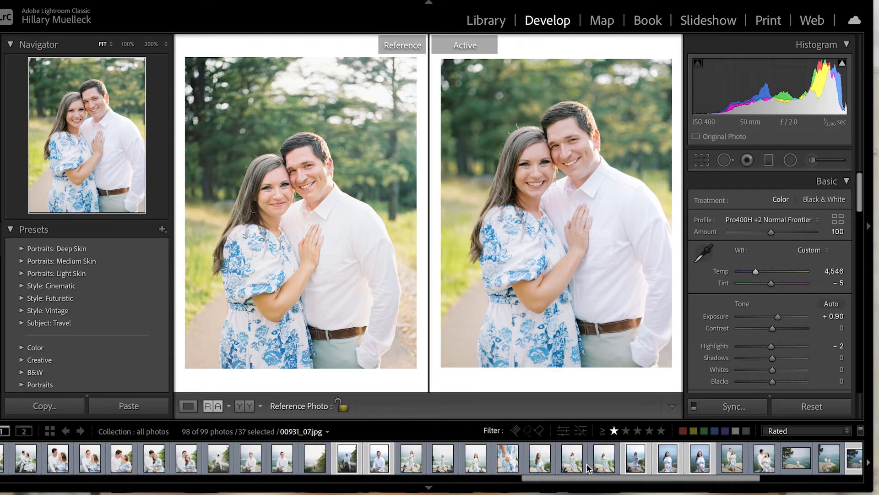
{"action": "scroll", "coordinate": [588, 458], "scroll_direction": "left", "scroll_amount": 4}
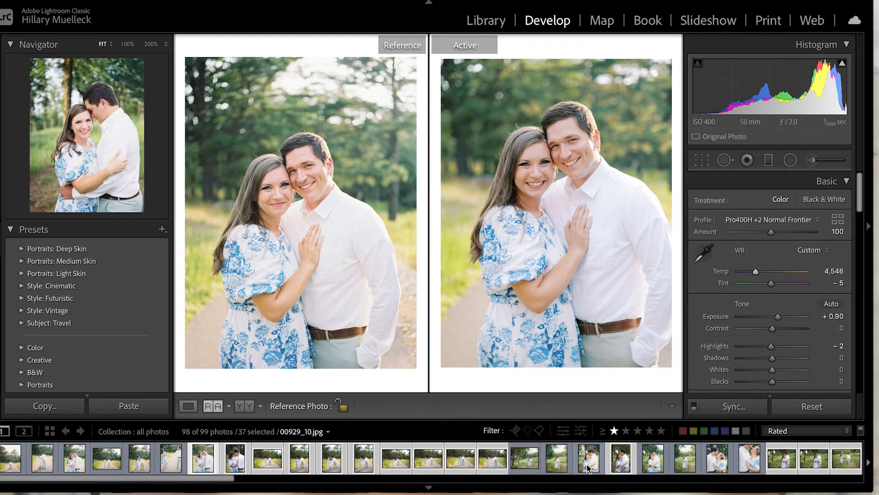
{"action": "left_click", "coordinate": [733, 407]}
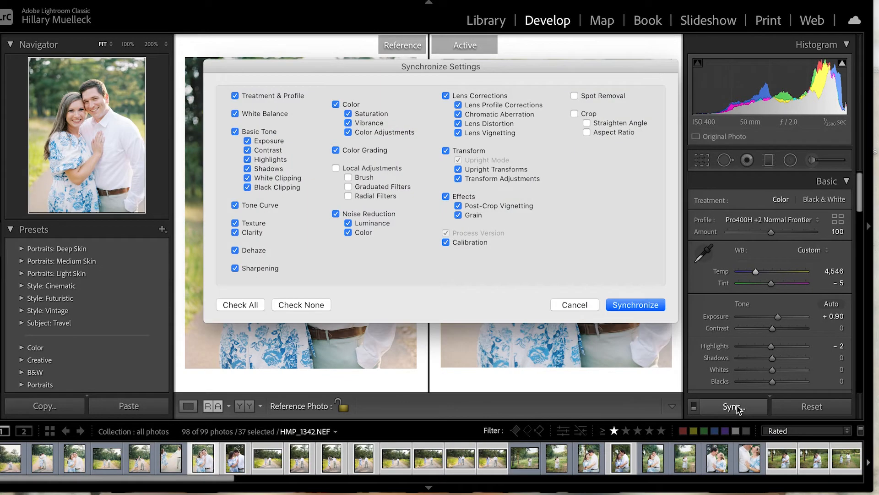
{"action": "left_click", "coordinate": [255, 306]}
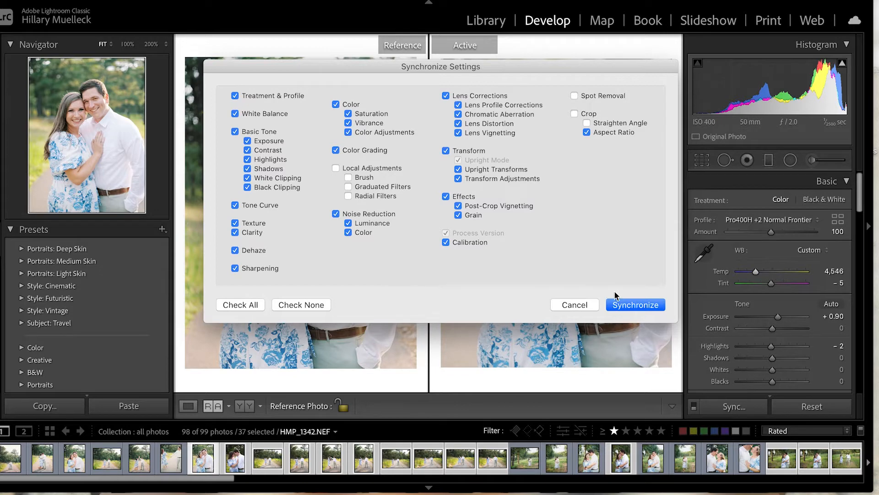
{"action": "left_click", "coordinate": [634, 305]}
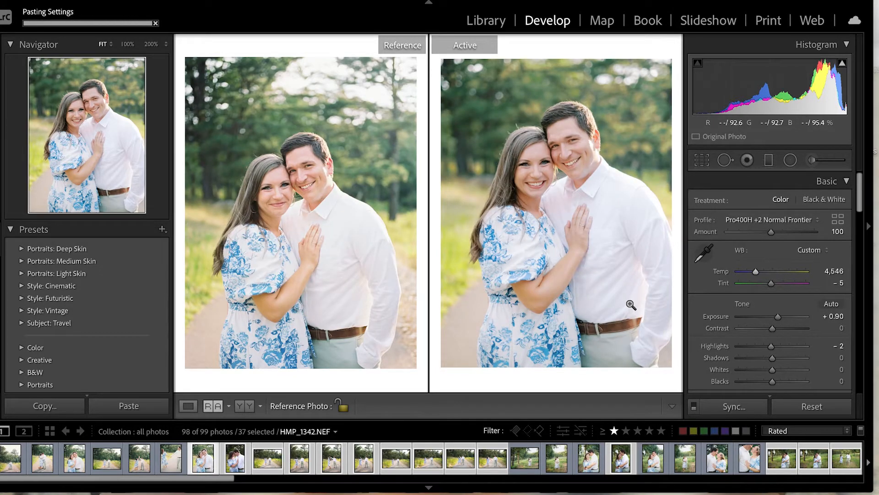
Step: Review the synchronized photos alongside the blue-labelled references in the Library grid
{"action": "left_click", "coordinate": [486, 21]}
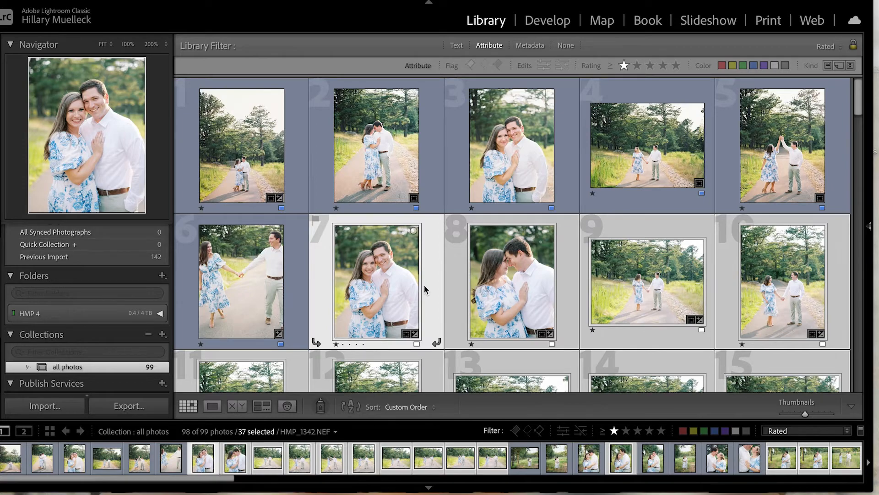
{"action": "scroll", "coordinate": [425, 290], "scroll_direction": "down", "scroll_amount": 10}
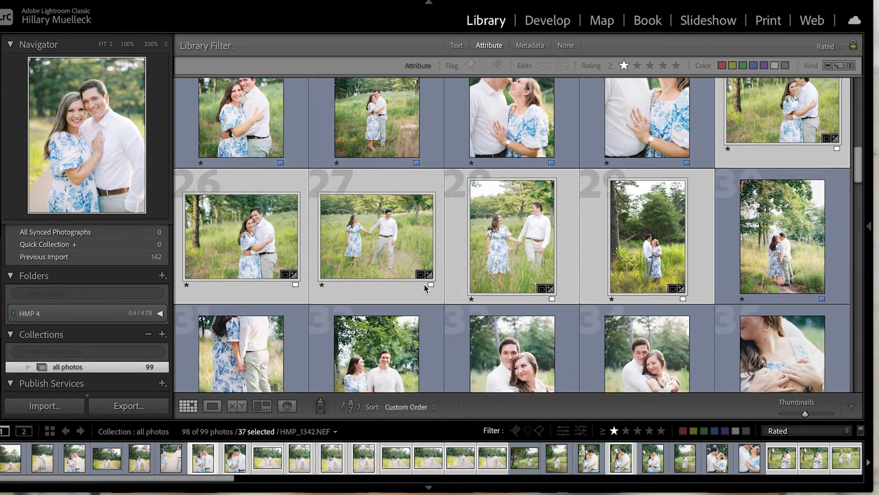
{"action": "scroll", "coordinate": [425, 285], "scroll_direction": "down", "scroll_amount": 6}
{"action": "scroll", "coordinate": [425, 285], "scroll_direction": "up", "scroll_amount": 4}
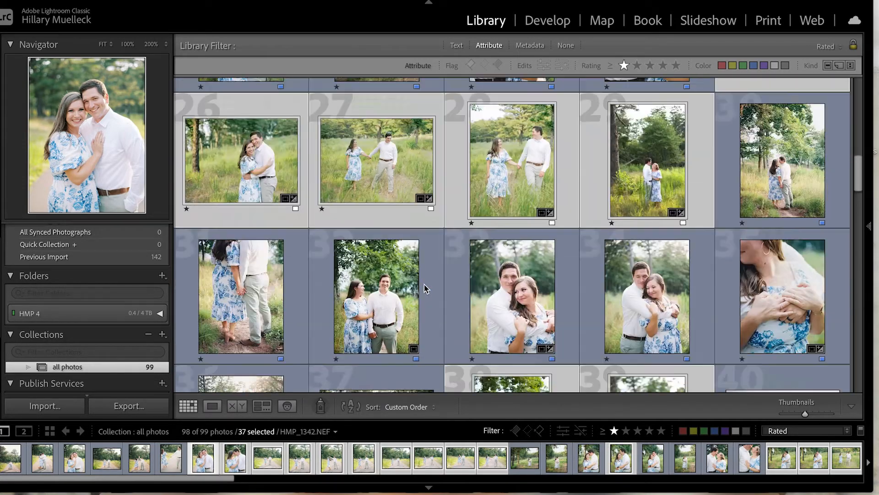
{"action": "scroll", "coordinate": [424, 288], "scroll_direction": "up", "scroll_amount": 12}
Step: Set the blue-labelled close-up of the couple as the Develop reference photo again and make HMP_1348.NEF the active photo
{"action": "left_click", "coordinate": [541, 20]}
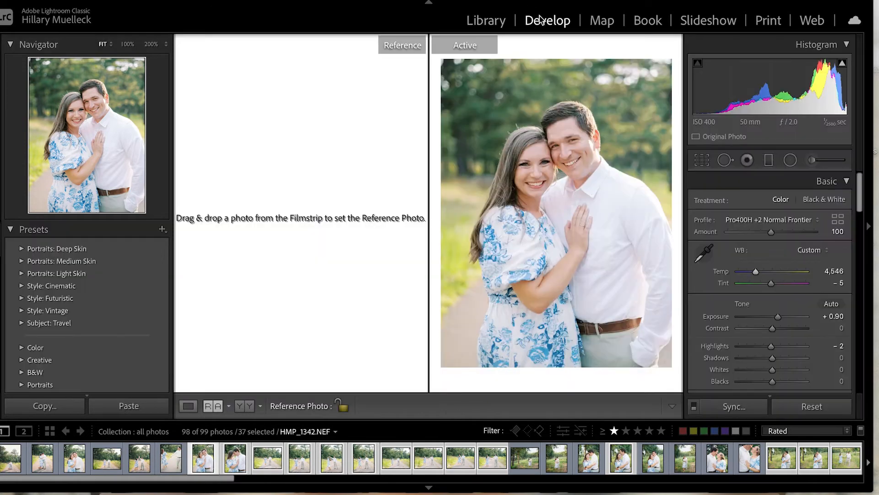
{"action": "left_click", "coordinate": [174, 459]}
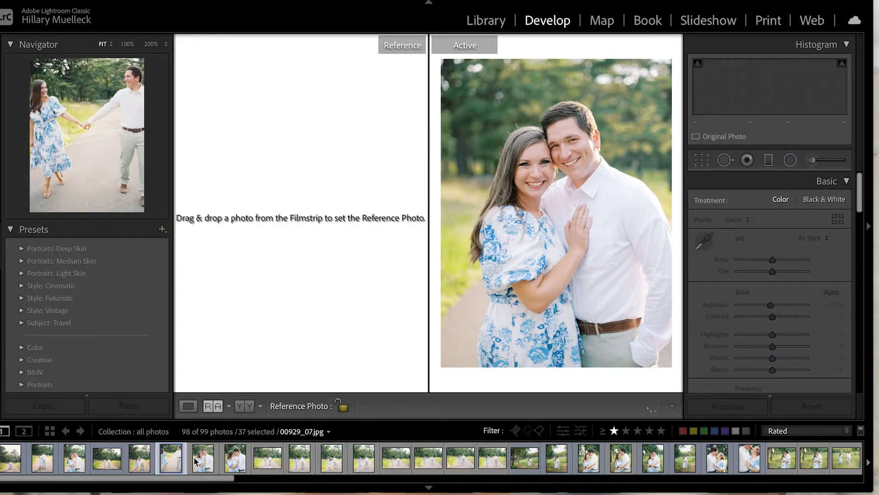
{"action": "left_click_drag", "start_coordinate": [202, 458], "coordinate": [279, 284]}
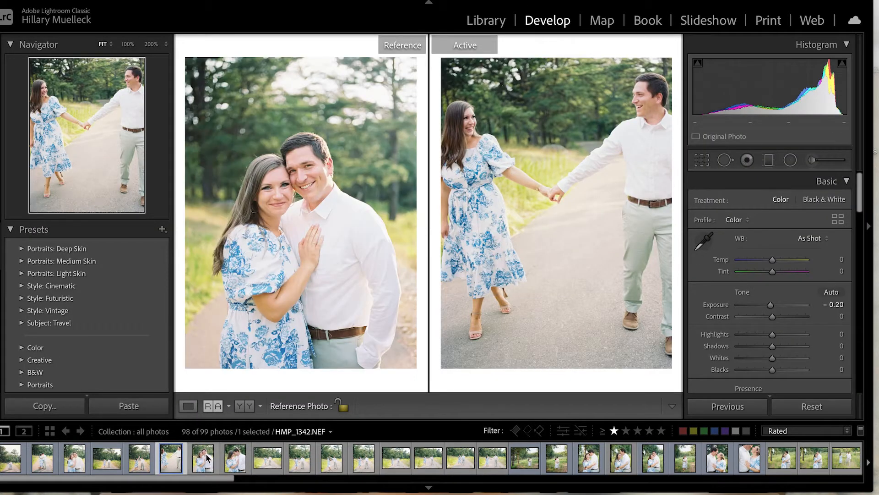
{"action": "key", "text": "Right"}
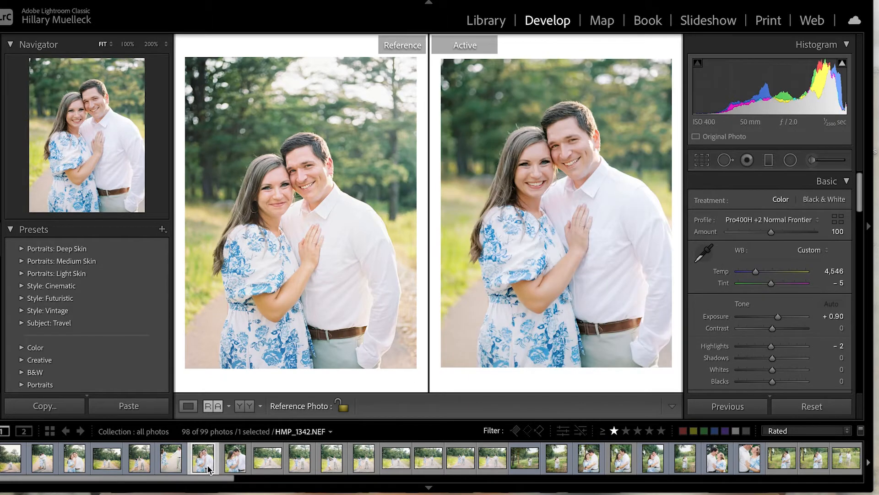
{"action": "key", "text": "Right"}
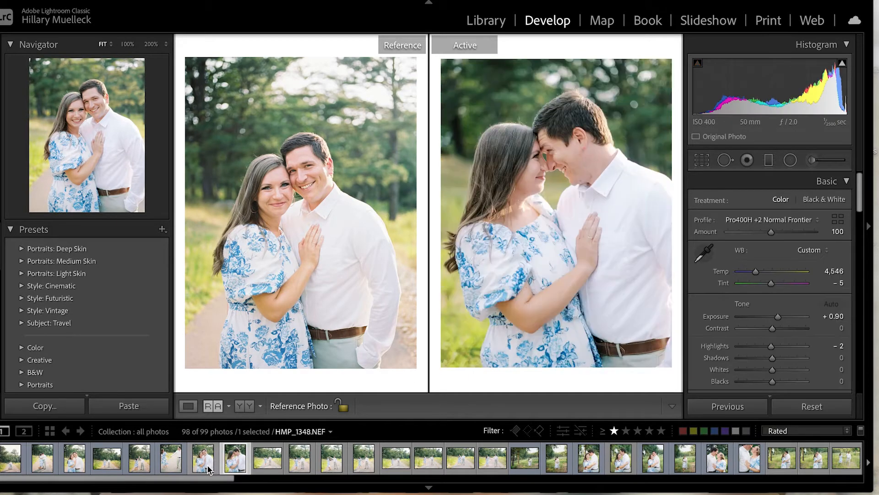
Step: Raise HMP_1348.NEF's exposure to +1.10 and convert the photo to black and white with the HMP B+W user preset
{"action": "key", "text": "equal"}
{"action": "key", "text": "equal"}
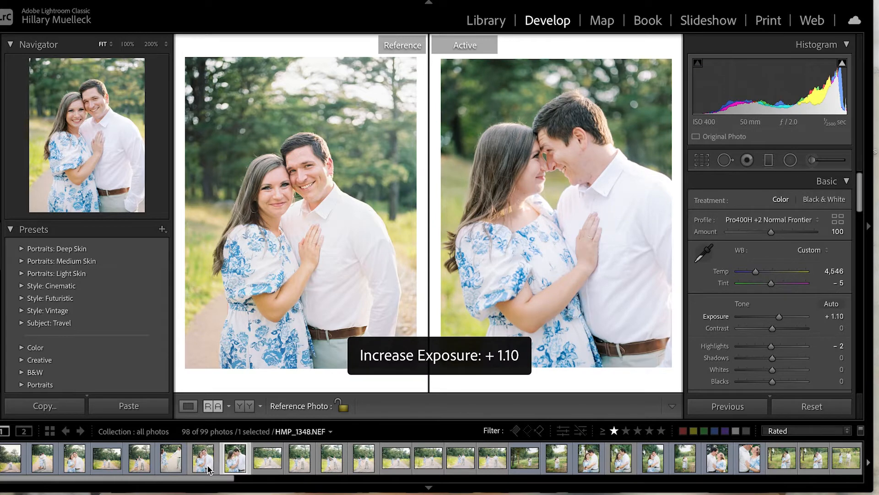
{"action": "scroll", "coordinate": [106, 319], "scroll_direction": "down", "scroll_amount": 3}
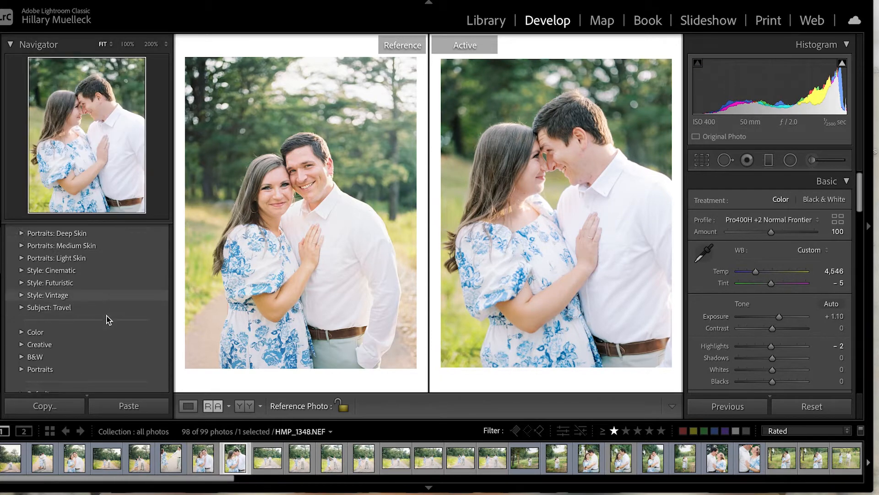
{"action": "scroll", "coordinate": [107, 319], "scroll_direction": "down", "scroll_amount": 5}
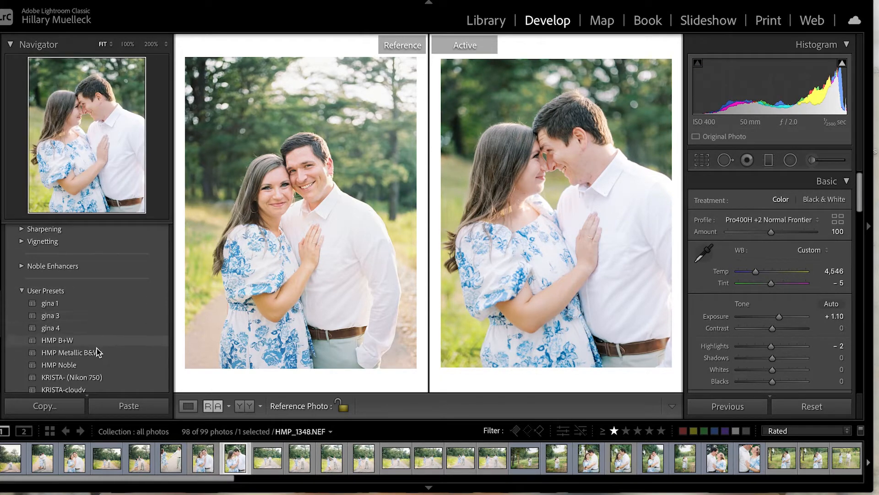
{"action": "left_click", "coordinate": [95, 338]}
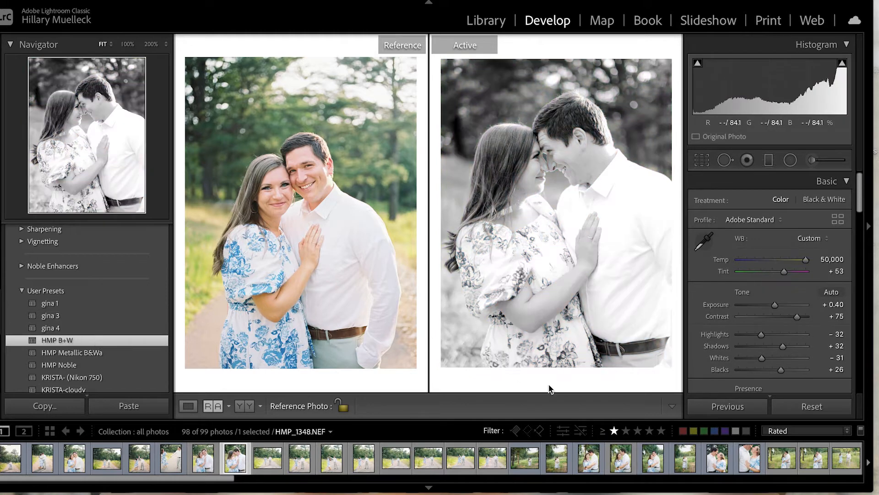
Step: Fine-tune the exposure of the black-and-white HMP_1348.NEF
{"action": "key", "text": "minus"}
{"action": "key", "text": "minus"}
{"action": "key", "text": "equal"}
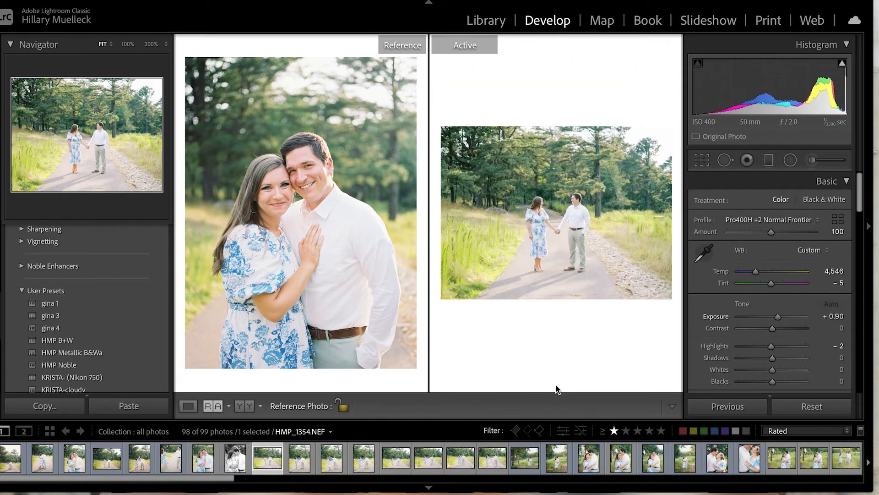
Step: Set HMP_1354.NEF's exposure to +0.50 and straighten its 4 x 3 crop to an angle of about -0.45
{"action": "key", "text": "minus"}
{"action": "key", "text": "minus"}
{"action": "key", "text": "minus"}
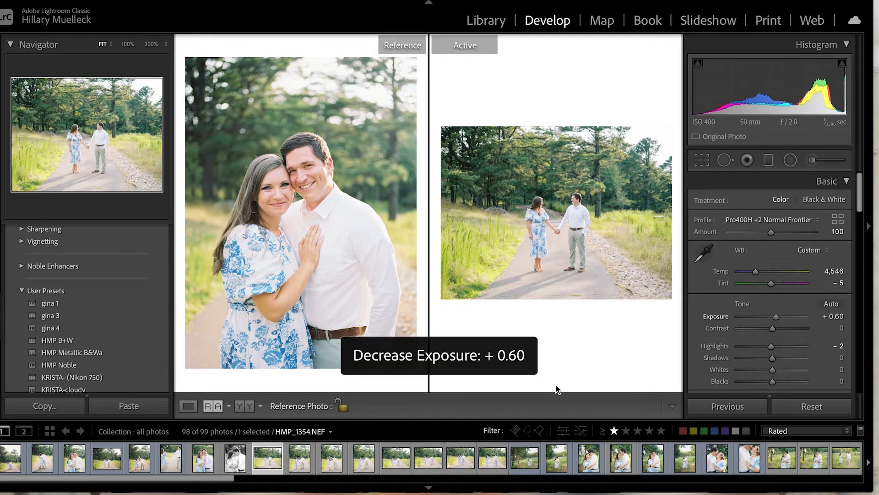
{"action": "key", "text": "minus"}
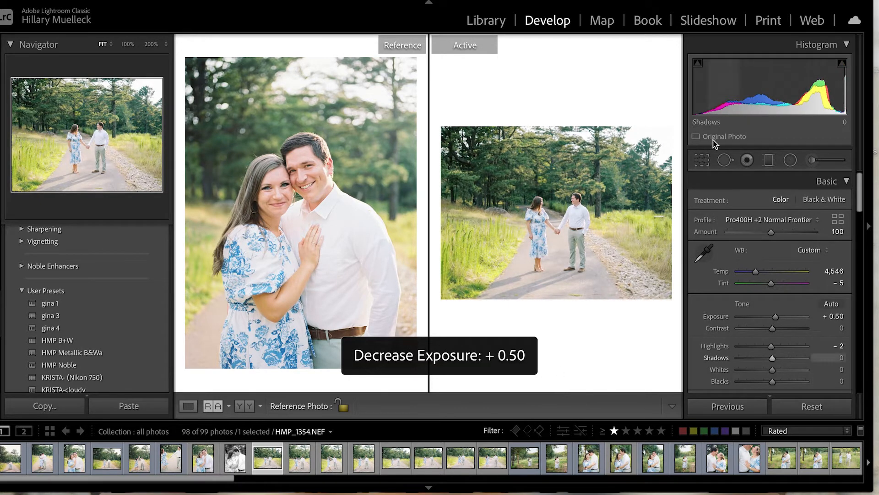
{"action": "left_click", "coordinate": [702, 161]}
{"action": "left_click_drag", "start_coordinate": [660, 42], "coordinate": [659, 41]}
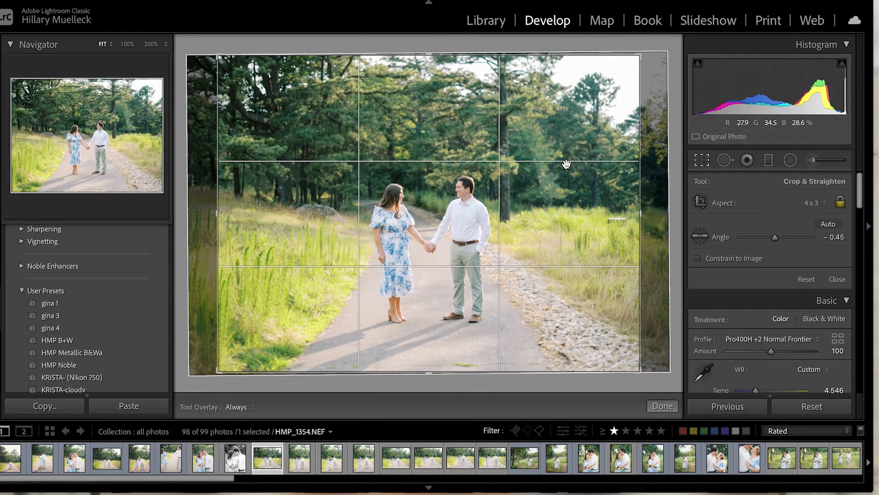
{"action": "key", "text": "shift+r"}
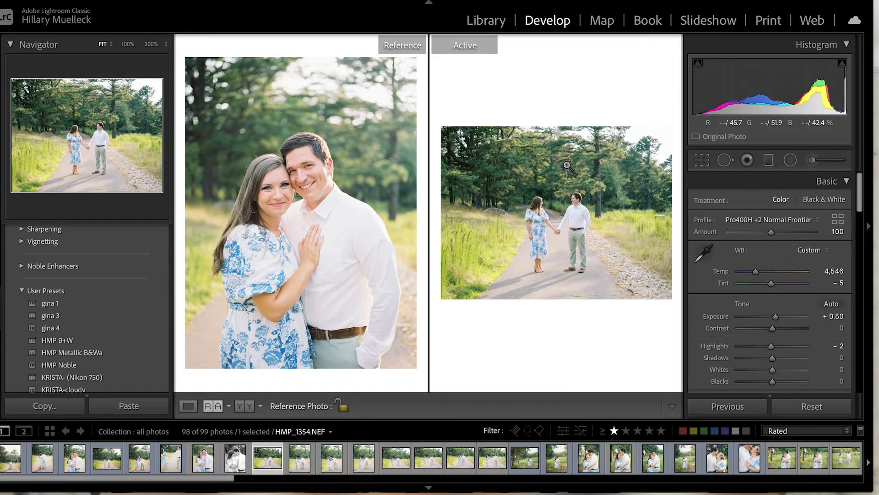
Step: Set HMP_1365.NEF's exposure to +0.70, and straighten and reposition its crop around the couple on the path
{"action": "key", "text": "Right"}
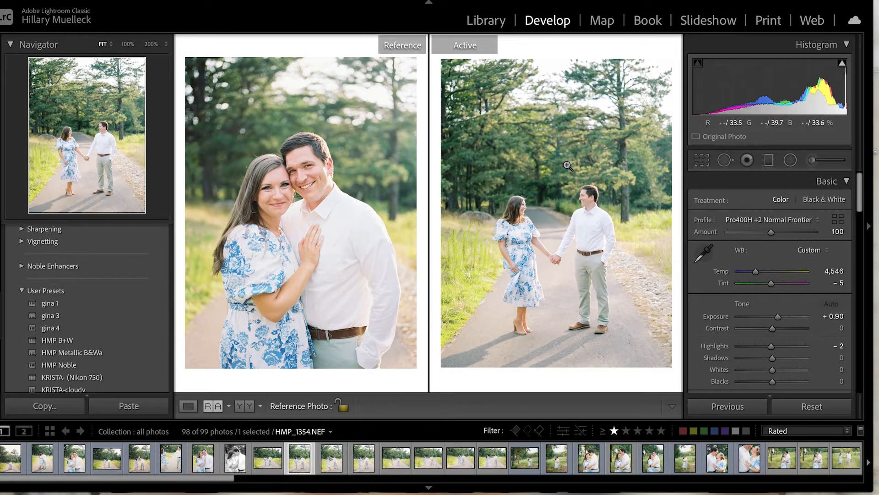
{"action": "key", "text": "minus"}
{"action": "key", "text": "minus"}
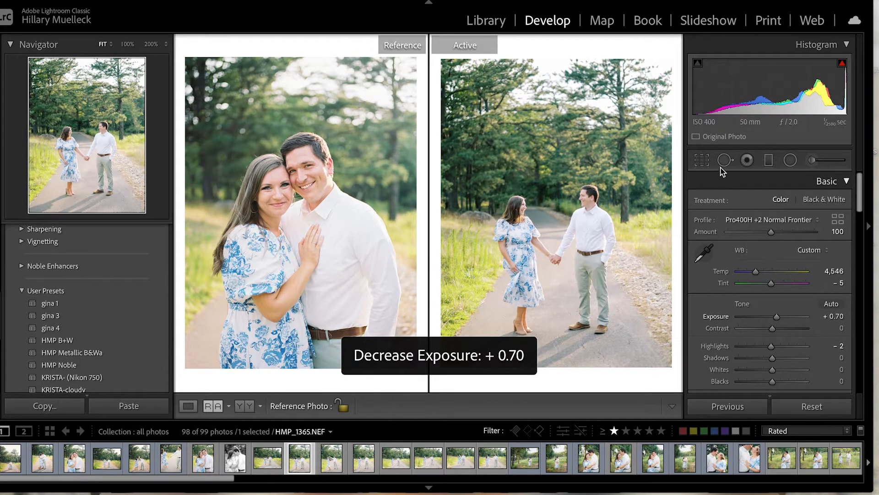
{"action": "left_click", "coordinate": [701, 160]}
{"action": "left_click_drag", "start_coordinate": [632, 141], "coordinate": [632, 142]}
{"action": "left_click_drag", "start_coordinate": [443, 230], "coordinate": [442, 222]}
{"action": "key", "text": "Return"}
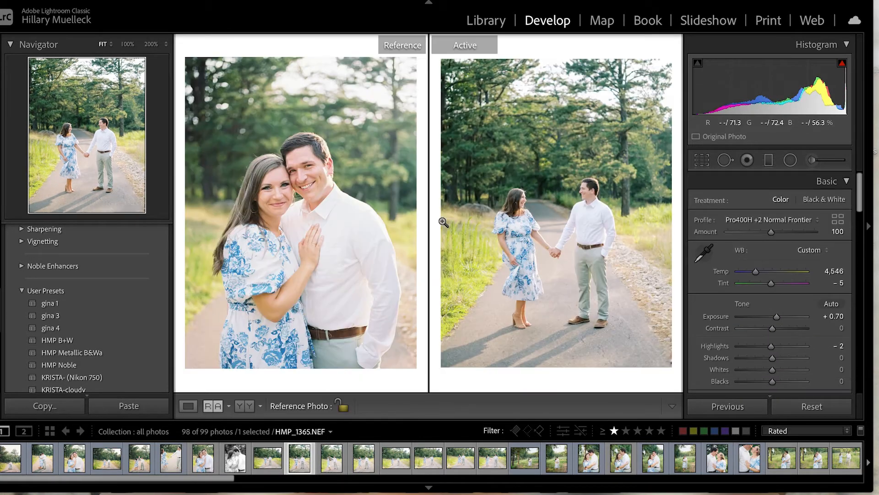
Step: Set HMP_1368.NEF's exposure to +0.50 and make the full-length path photo 00929_02.jpg the reference photo
{"action": "key", "text": "Right"}
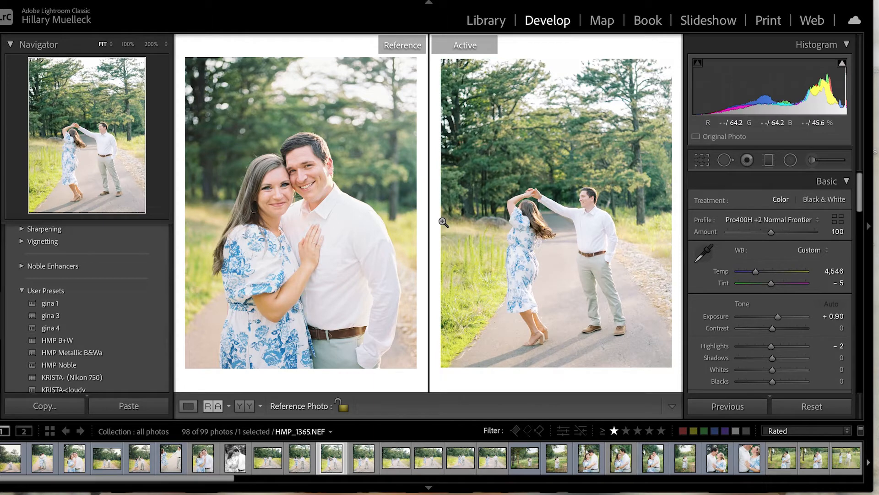
{"action": "key", "text": "minus"}
{"action": "key", "text": "minus"}
{"action": "key", "text": "minus"}
{"action": "key", "text": "minus"}
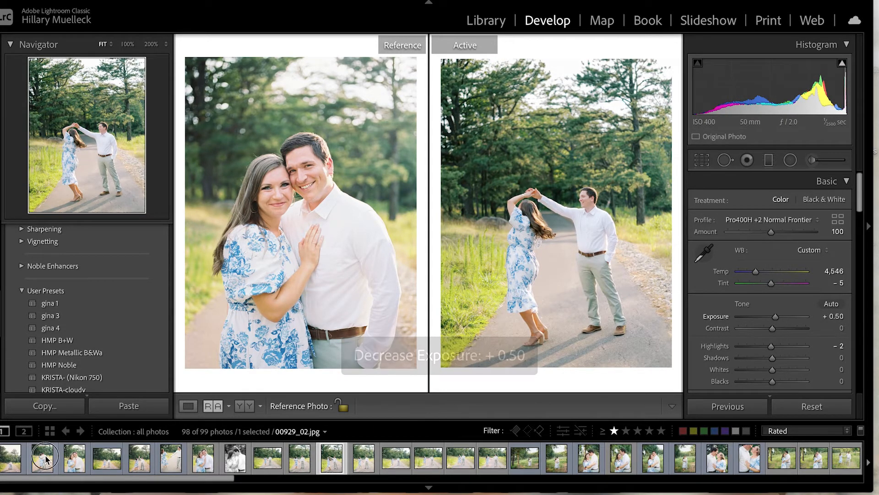
{"action": "left_click_drag", "start_coordinate": [43, 457], "coordinate": [296, 266]}
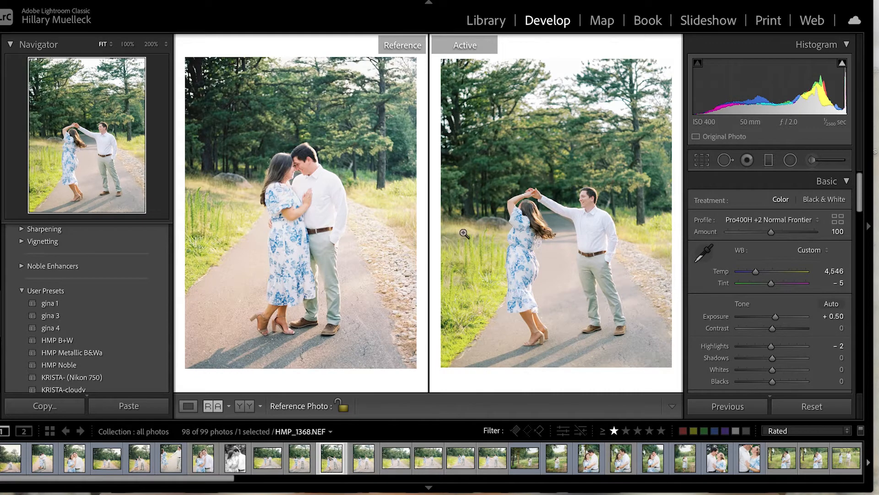
Step: Straighten HMP_1368.NEF's crop to an angle of about 2.15, reposition it around the dancing couple, and set the tint to 0
{"action": "left_click", "coordinate": [702, 160]}
{"action": "left_click_drag", "start_coordinate": [604, 154], "coordinate": [604, 158]}
{"action": "left_click_drag", "start_coordinate": [456, 221], "coordinate": [447, 203]}
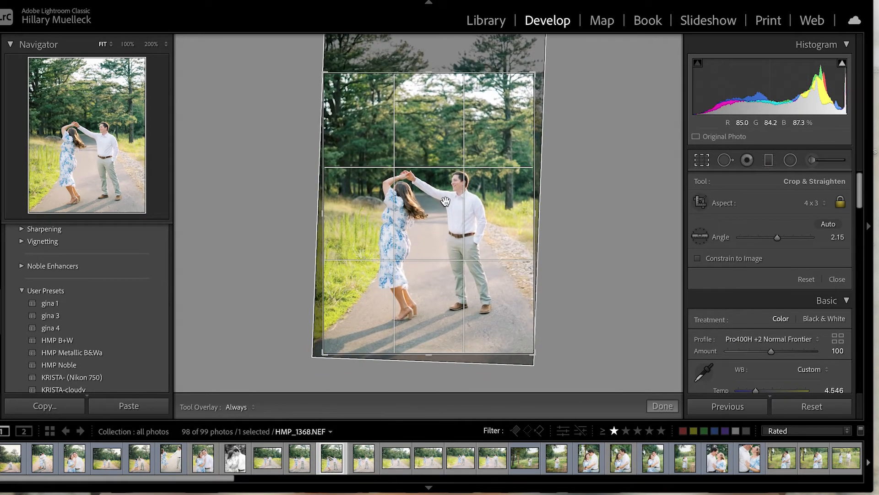
{"action": "key", "text": "Return"}
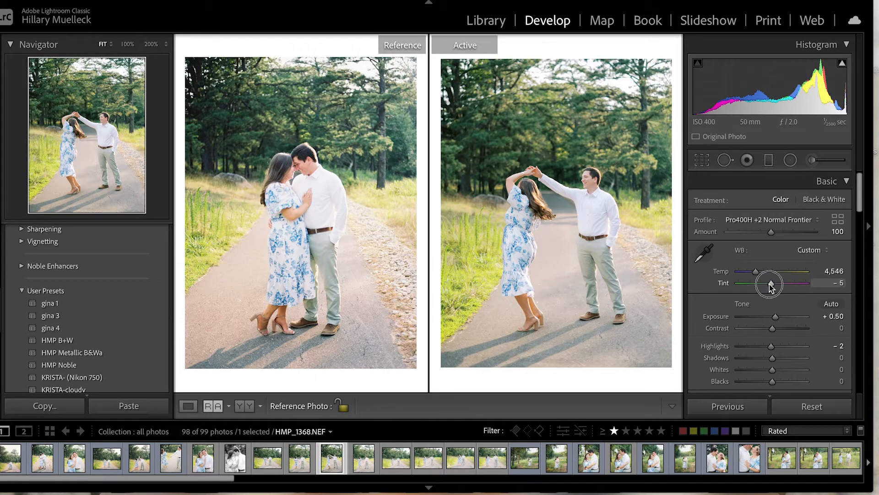
Step: Set HMP_1373.NEF's exposure to +0.60 and adjust its 4 x 3 crop
{"action": "key", "text": "Right"}
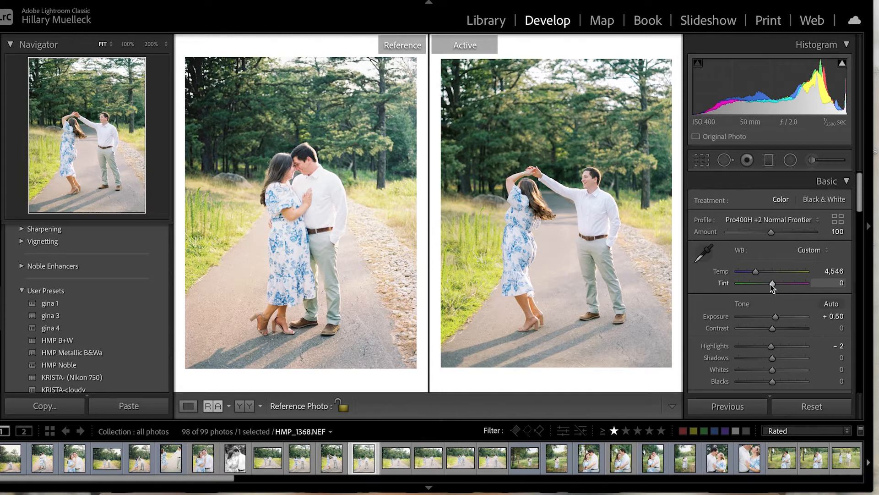
{"action": "key", "text": "minus"}
{"action": "key", "text": "minus"}
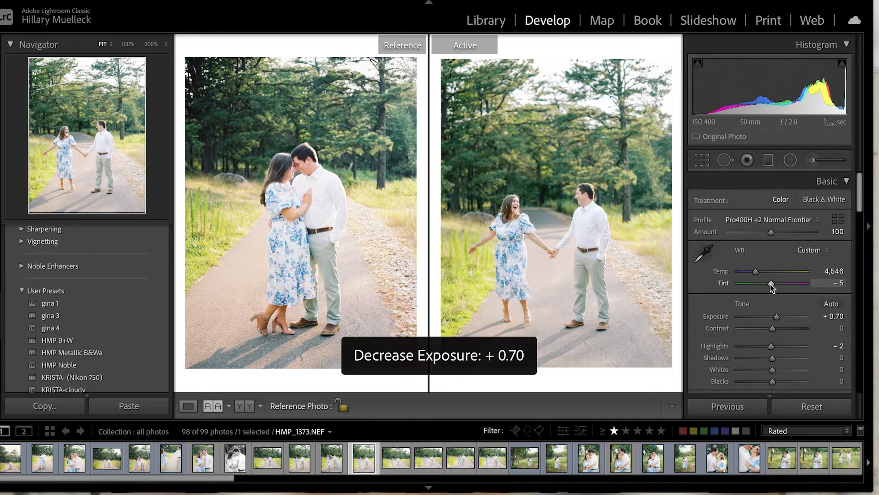
{"action": "key", "text": "minus"}
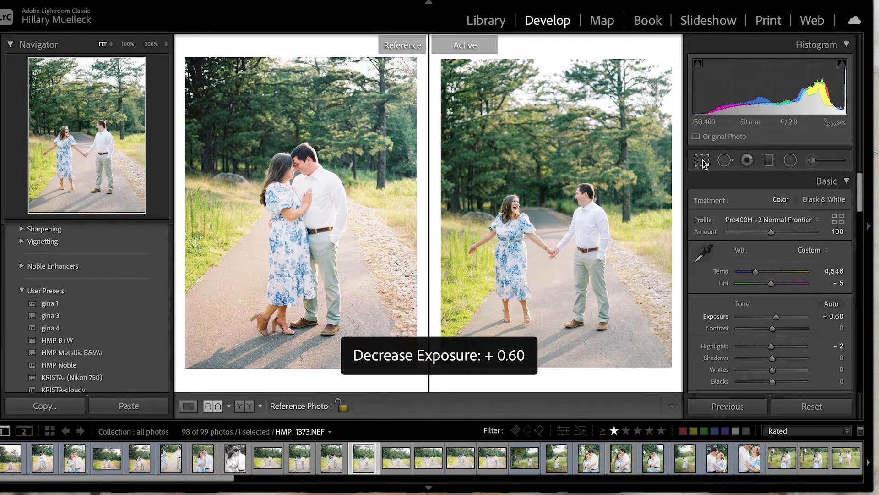
{"action": "key", "text": "r"}
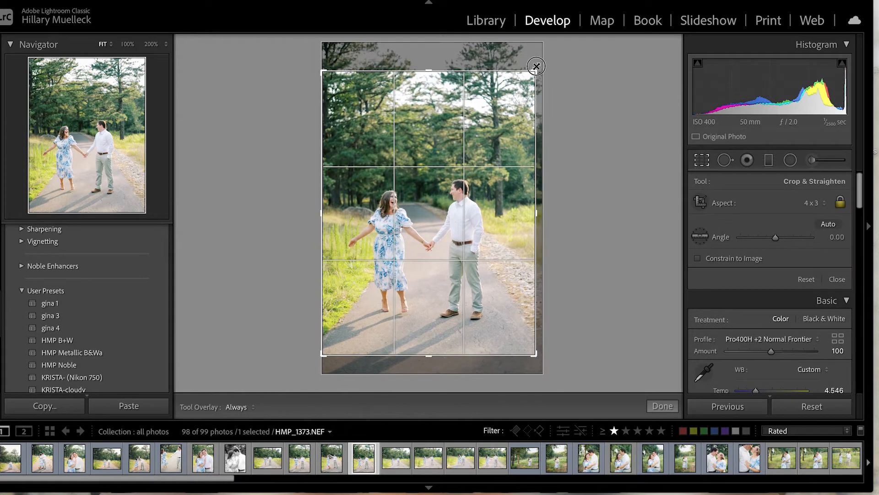
{"action": "left_click", "coordinate": [538, 65]}
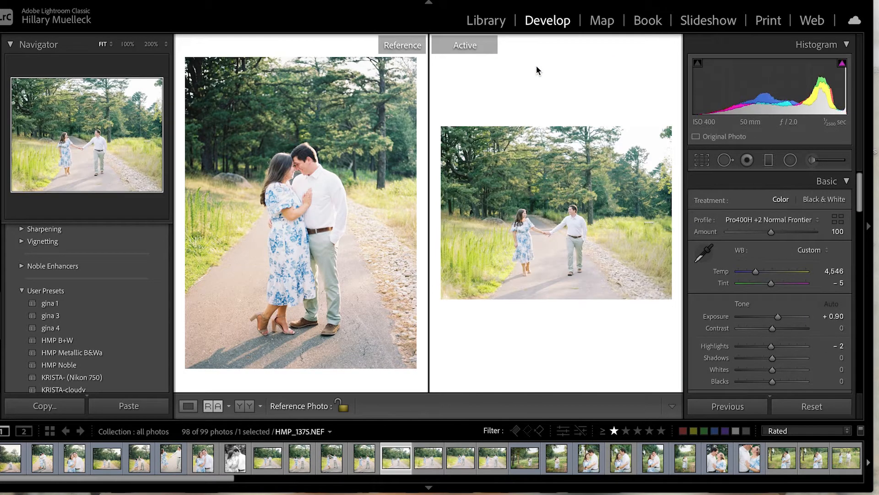
Step: Set HMP_1375.NEF's exposure to +0.50, and straighten its crop to an angle of about 0.77 with the couple centred
{"action": "key", "text": "minus"}
{"action": "key", "text": "minus"}
{"action": "key", "text": "minus"}
{"action": "key", "text": "minus"}
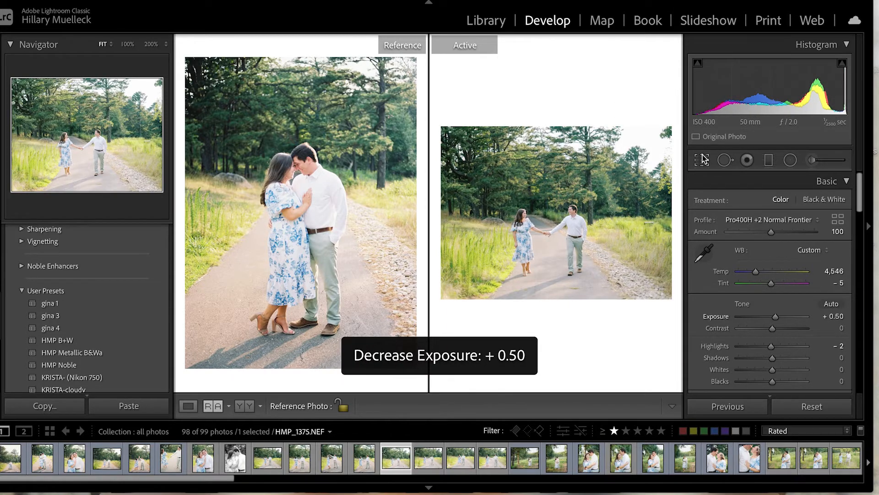
{"action": "left_click", "coordinate": [702, 159]}
{"action": "mouse_move", "coordinate": [673, 73]}
{"action": "left_mouse_down"}
{"action": "mouse_move", "coordinate": [661, 52]}
{"action": "mouse_move", "coordinate": [664, 58]}
{"action": "left_mouse_up"}
{"action": "left_click_drag", "start_coordinate": [496, 203], "coordinate": [506, 204]}
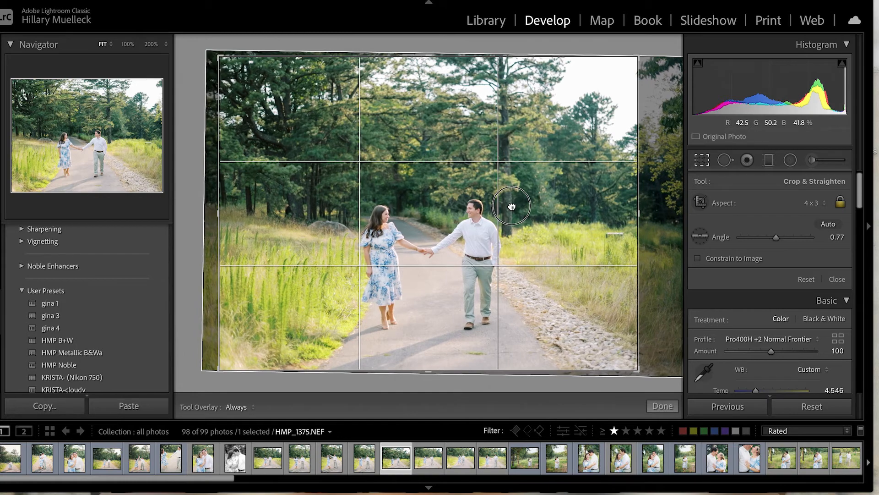
{"action": "key", "text": "shift+r"}
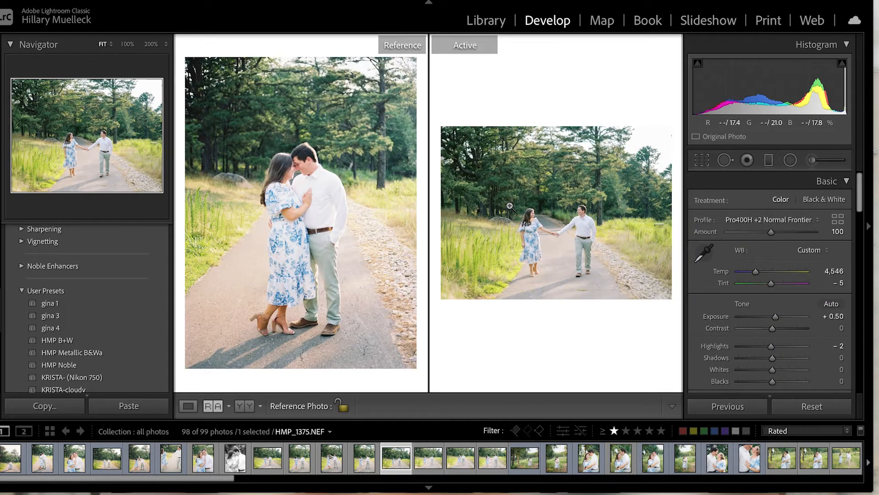
Step: Set HMP_1380.NEF's exposure to +0.50
{"action": "key", "text": "Right"}
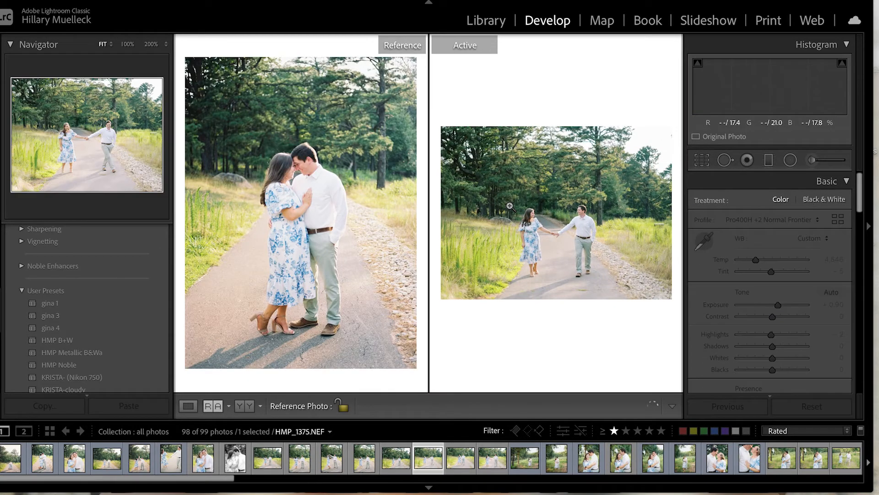
{"action": "key", "text": "minus"}
{"action": "key", "text": "minus"}
{"action": "key", "text": "minus"}
{"action": "key", "text": "minus"}
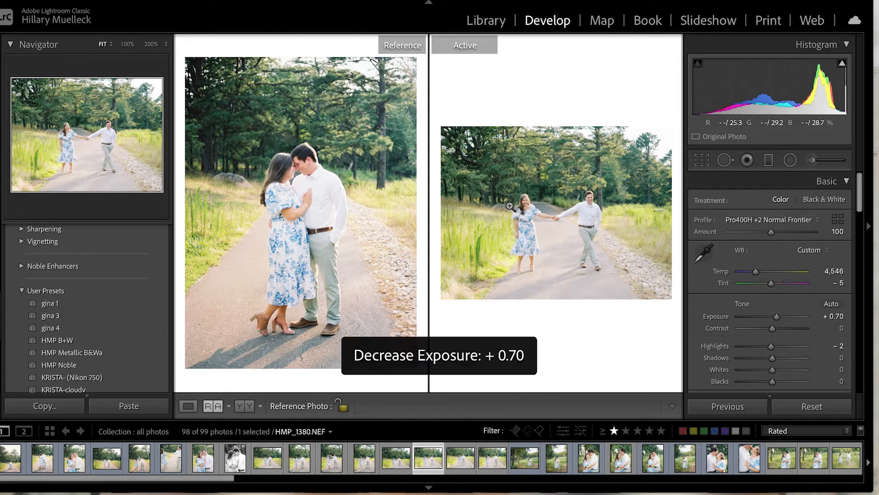
{"action": "key", "text": "equal"}
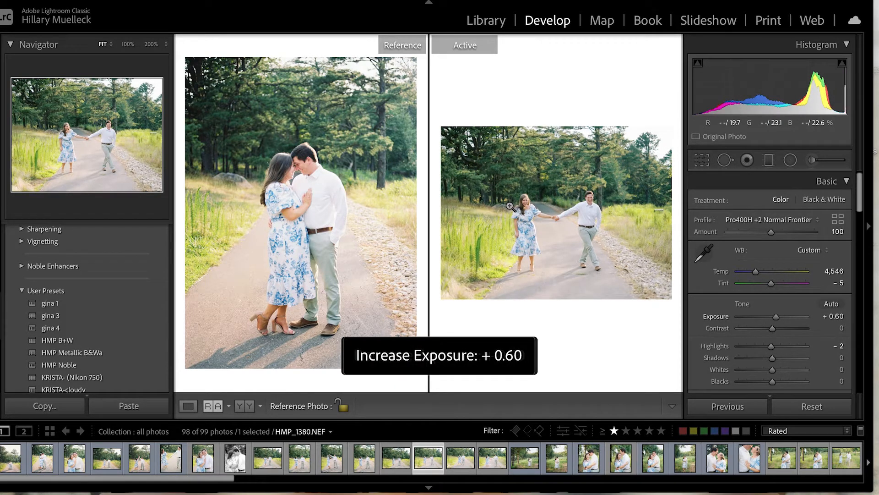
{"action": "key", "text": "minus"}
Step: Set HMP_1383.NEF's exposure to +0.70 and shift the photo within its 4 x 3 crop to centre the couple
{"action": "key", "text": "Right"}
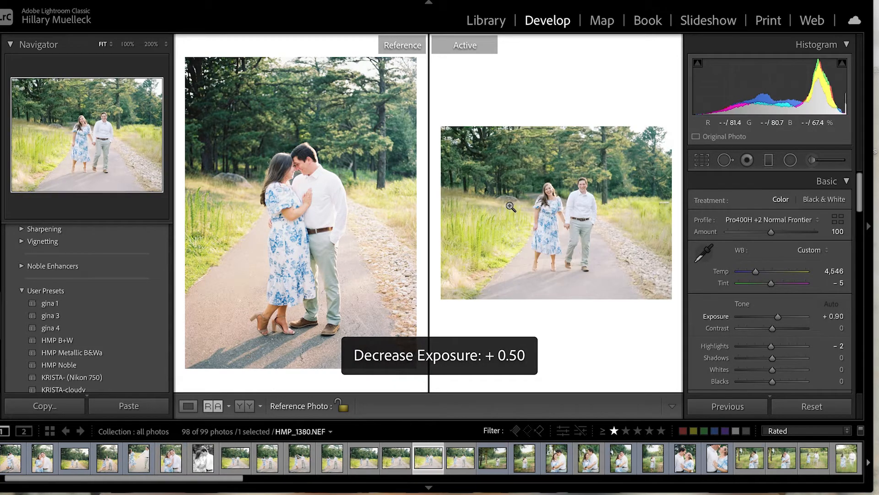
{"action": "key", "text": "minus"}
{"action": "key", "text": "minus"}
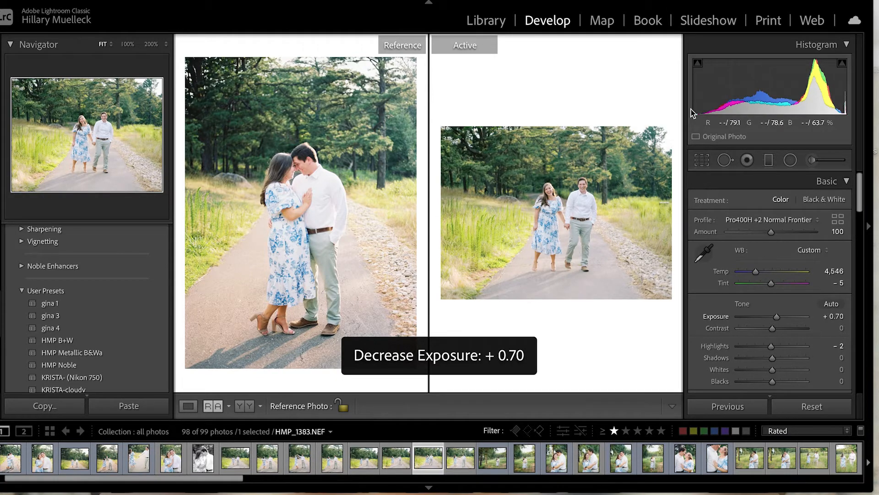
{"action": "left_click", "coordinate": [701, 162]}
{"action": "left_click_drag", "start_coordinate": [525, 205], "coordinate": [512, 207]}
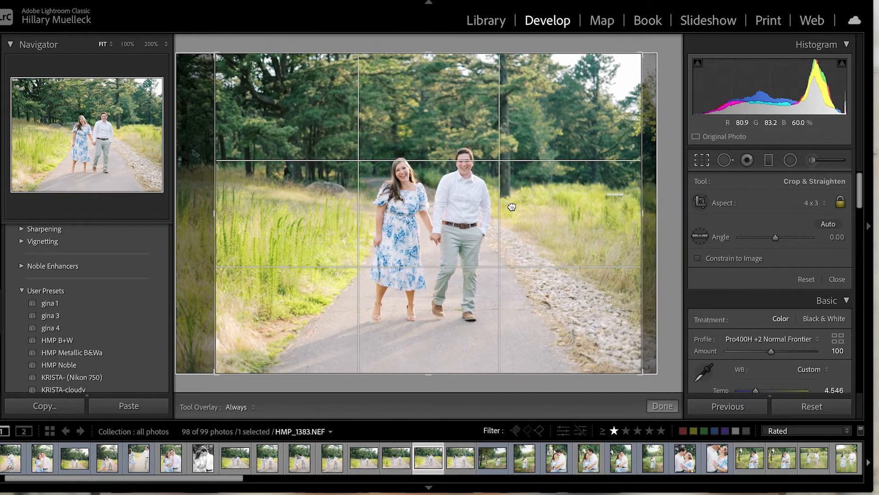
{"action": "key", "text": "shift+r"}
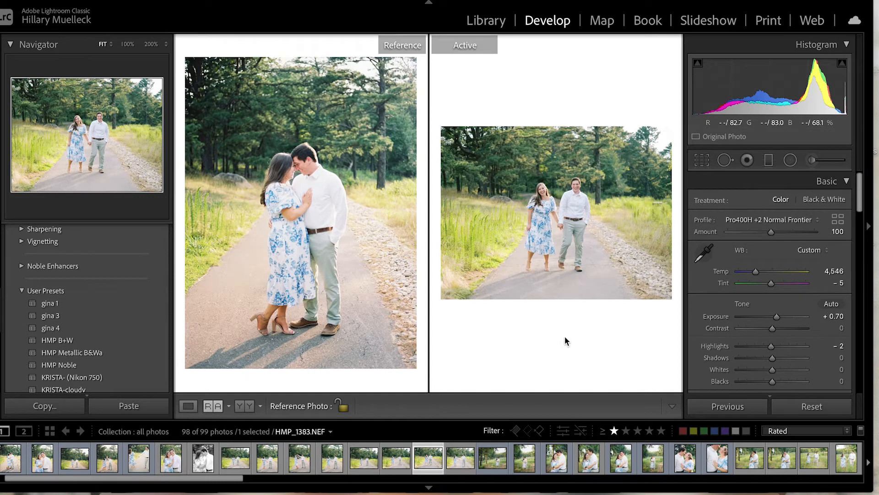
Step: Set HMP_1387.NEF's exposure to +0.70 and advance to the landscape photo of the couple beside the trees
{"action": "key", "text": "Right"}
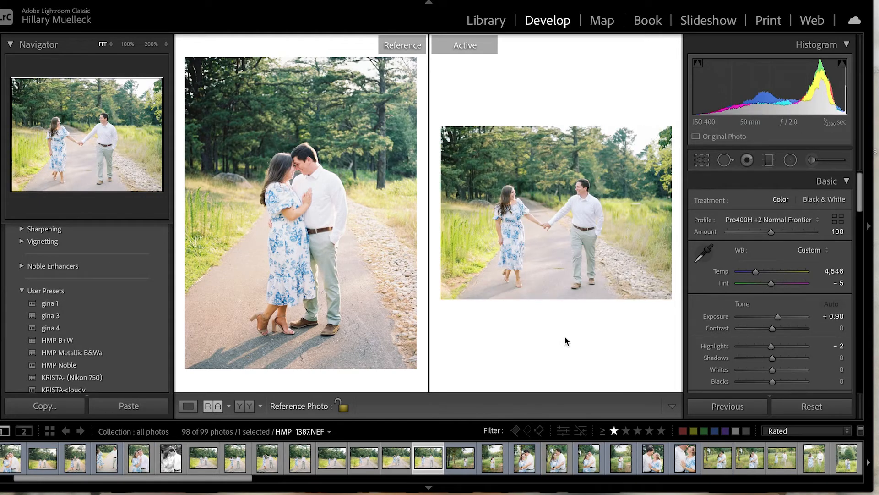
{"action": "key", "text": "minus"}
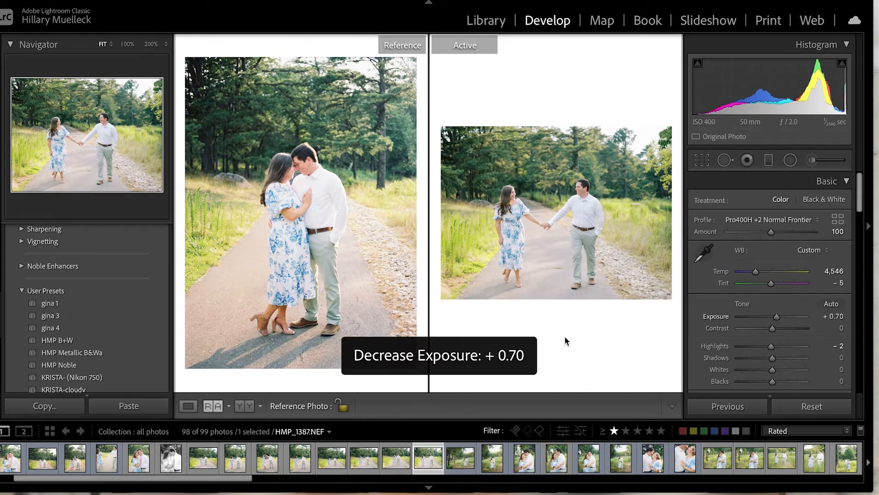
{"action": "key", "text": "Right"}
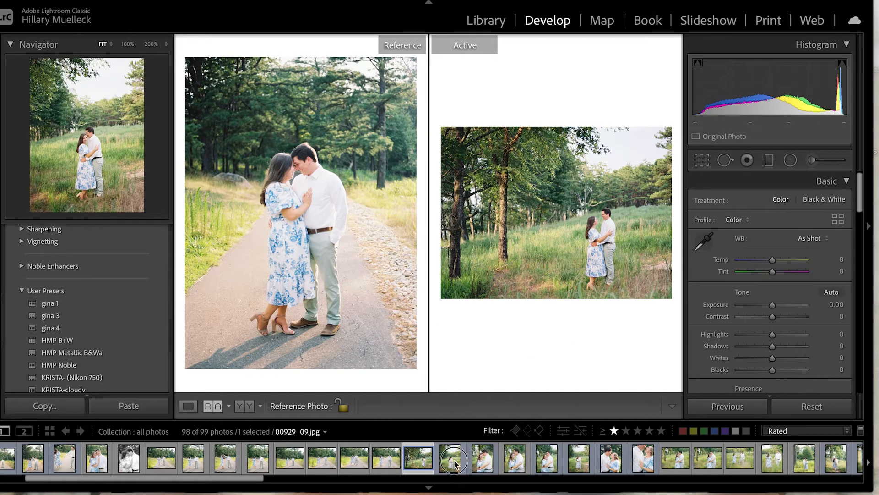
Step: Make 00929_10.jpg the reference photo and set HMP_1407.NEF's exposure to +1.00 and tint to +4
{"action": "left_click_drag", "start_coordinate": [482, 457], "coordinate": [394, 367]}
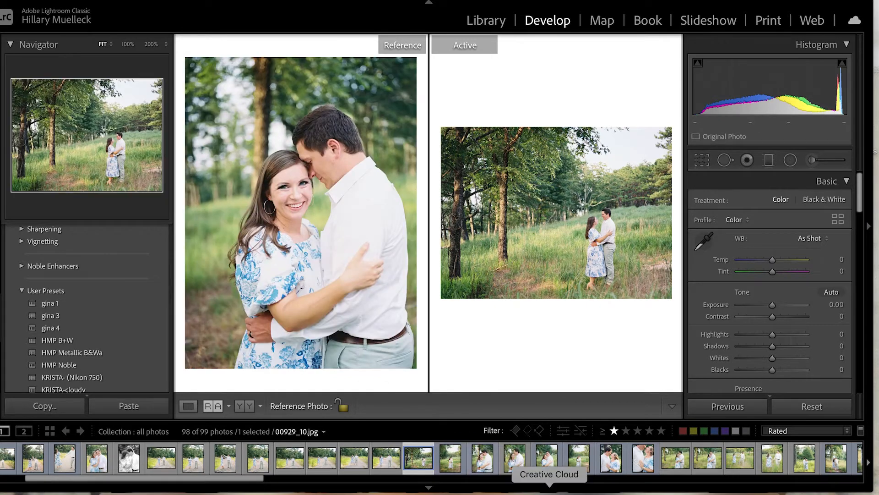
{"action": "left_click", "coordinate": [513, 462]}
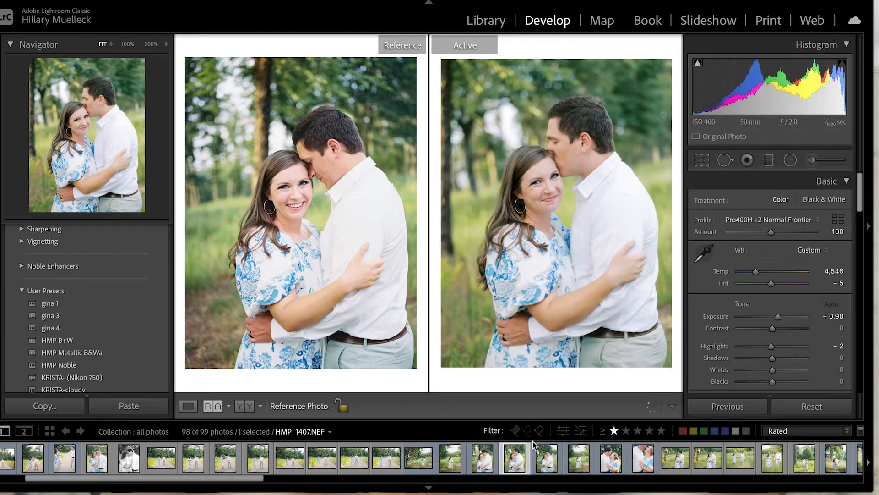
{"action": "key", "text": "equal"}
{"action": "key", "text": "equal"}
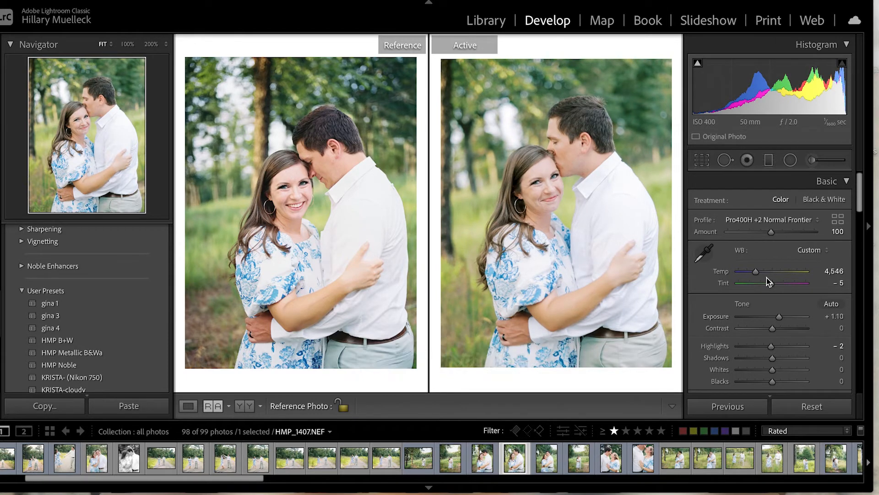
{"action": "left_click_drag", "start_coordinate": [770, 284], "coordinate": [773, 288]}
{"action": "key", "text": "minus"}
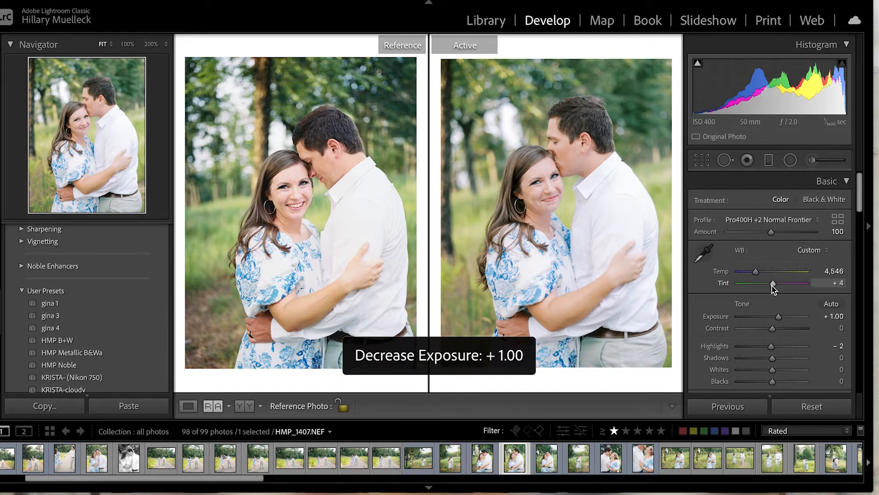
Step: Set HMP_1407.NEF's green luminance to -11 and green hue to -12
{"action": "scroll", "coordinate": [743, 306], "scroll_direction": "down", "scroll_amount": 3}
{"action": "scroll", "coordinate": [756, 339], "scroll_direction": "down", "scroll_amount": 1}
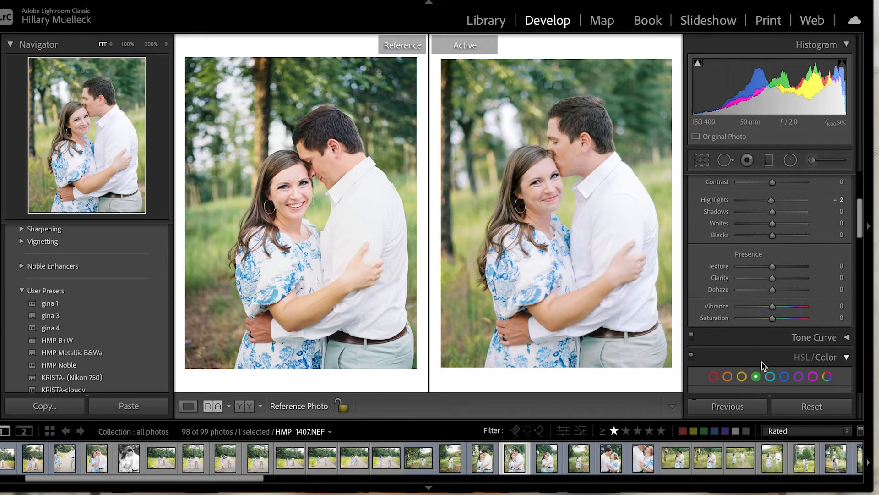
{"action": "scroll", "coordinate": [762, 362], "scroll_direction": "down", "scroll_amount": 3}
{"action": "left_click_drag", "start_coordinate": [777, 343], "coordinate": [772, 344]}
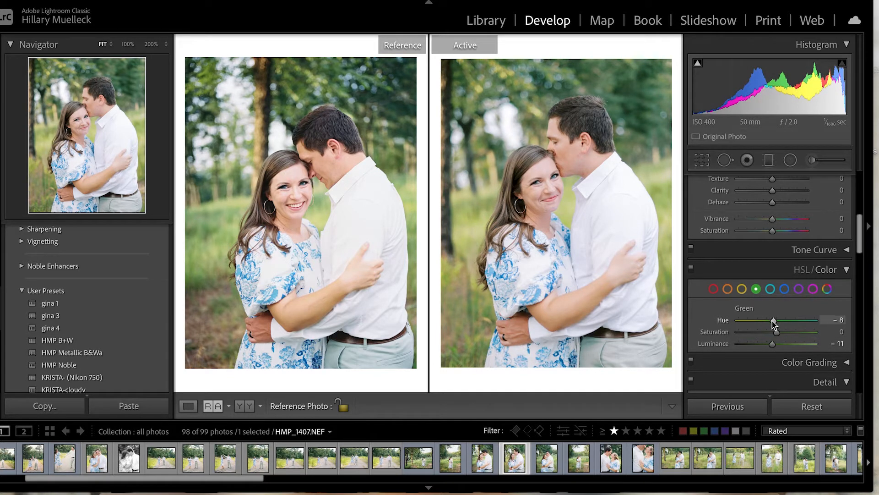
{"action": "left_click_drag", "start_coordinate": [773, 322], "coordinate": [769, 323]}
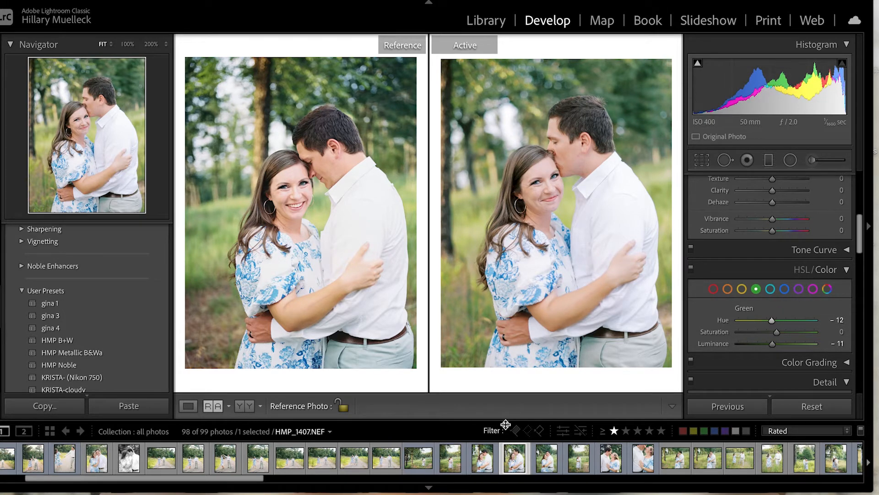
Step: Open HMP_1414.NEF for editing and set its green hue to +1 and green saturation to -17
{"action": "left_click", "coordinate": [545, 460]}
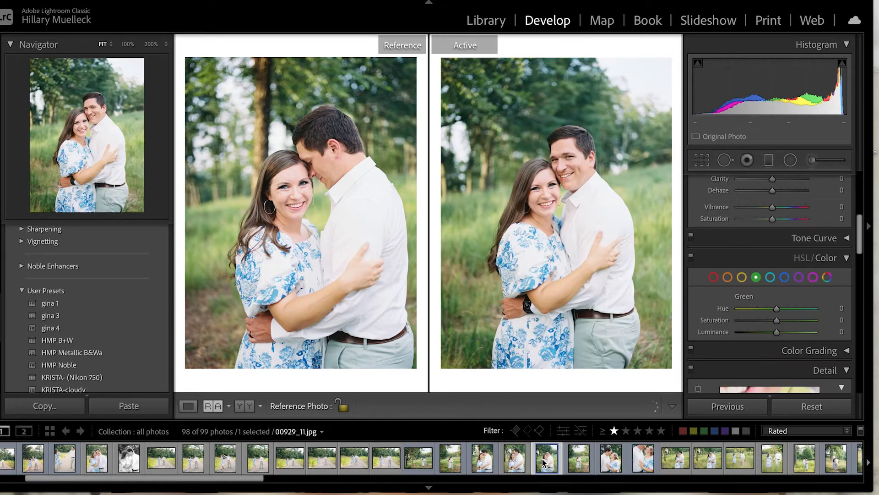
{"action": "left_click", "coordinate": [570, 470]}
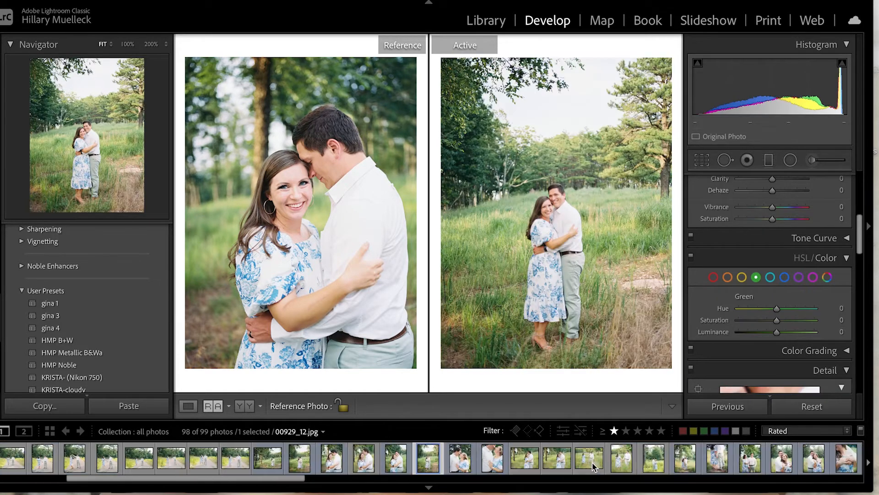
{"action": "left_click", "coordinate": [527, 461]}
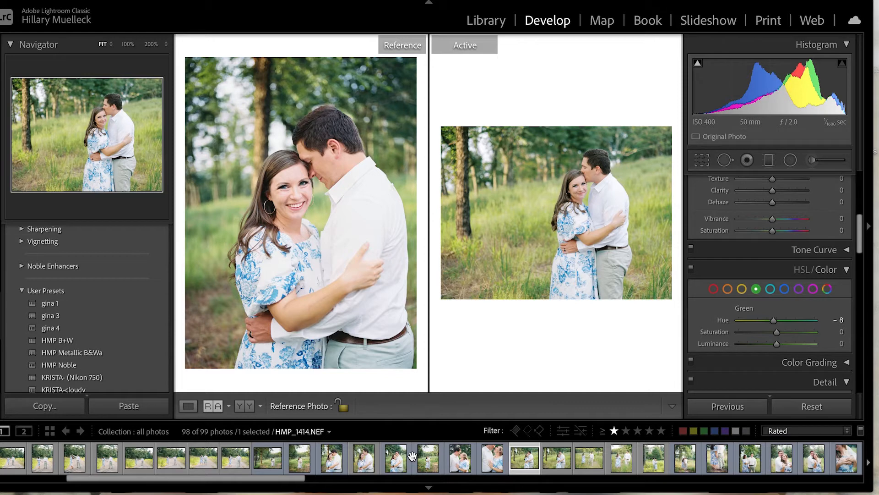
{"action": "key", "text": "minus"}
{"action": "scroll", "coordinate": [754, 357], "scroll_direction": "down", "scroll_amount": 2}
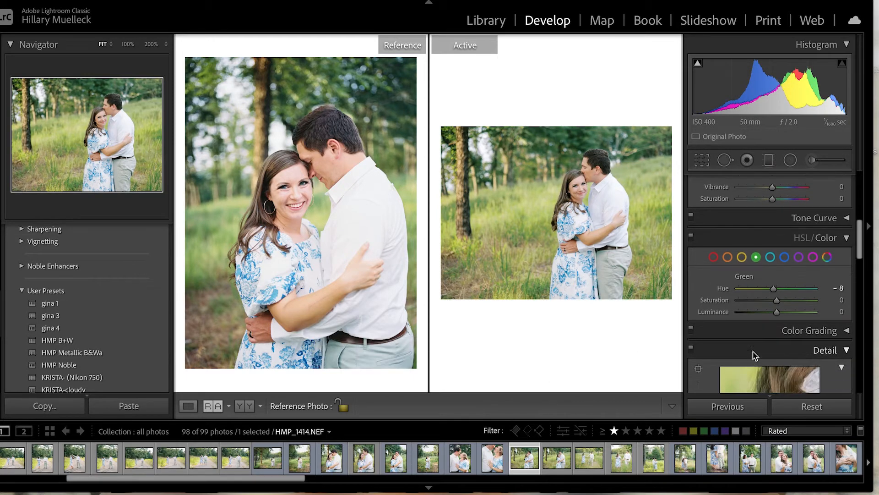
{"action": "left_click_drag", "start_coordinate": [774, 289], "coordinate": [771, 304]}
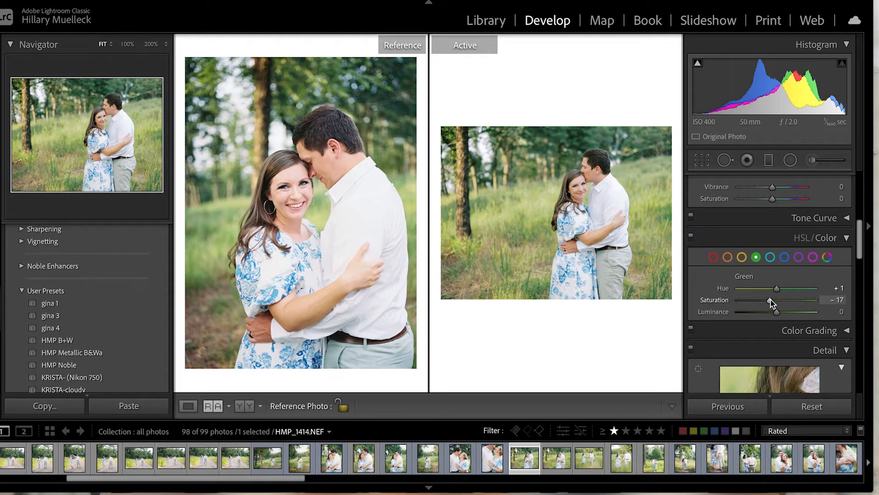
Step: Set HMP_1414.NEF's tint to +1 and exposure to +0.90
{"action": "scroll", "coordinate": [771, 300], "scroll_direction": "up", "scroll_amount": 5}
{"action": "scroll", "coordinate": [771, 299], "scroll_direction": "up", "scroll_amount": 1}
{"action": "left_click_drag", "start_coordinate": [771, 224], "coordinate": [774, 225]}
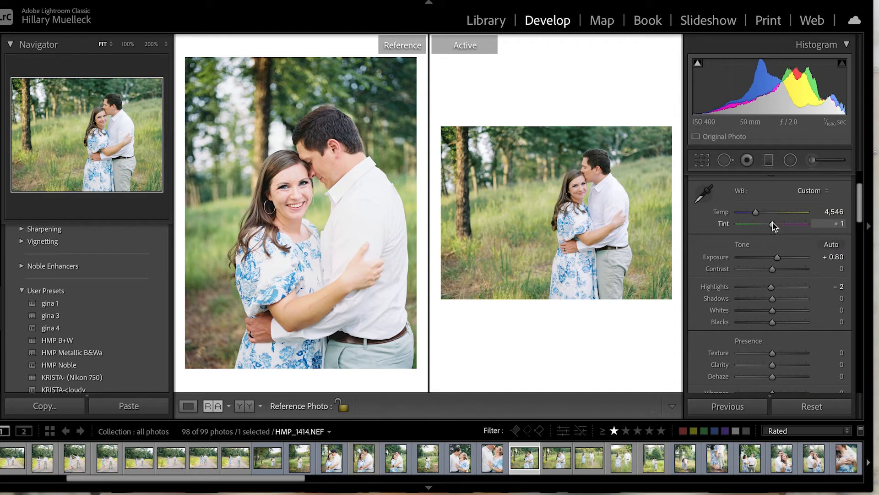
{"action": "key", "text": "equal"}
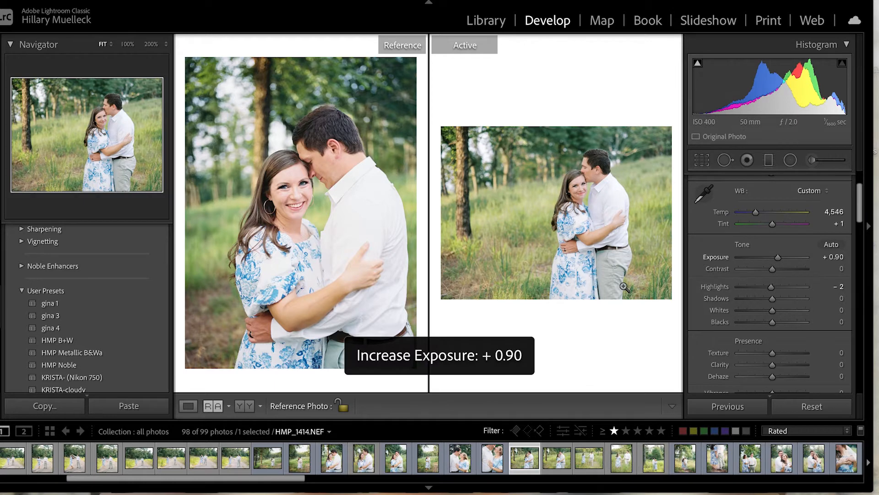
Step: Sync HMP_1414.NEF's settings to the four photos that follow it
{"action": "left_click", "coordinate": [652, 460], "text": "shift"}
{"action": "left_click", "coordinate": [721, 407]}
{"action": "left_click", "coordinate": [633, 304]}
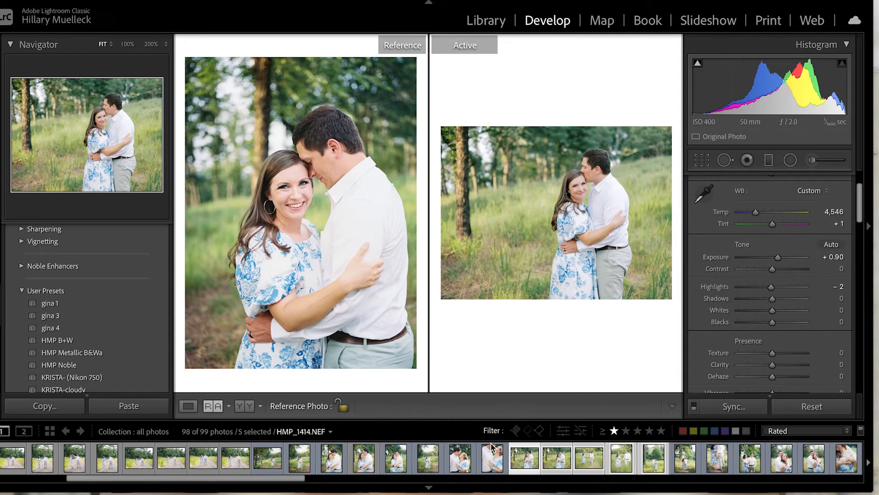
Step: Set the exposure of the landscape photo of the couple walking hand in hand to +0.60
{"action": "left_click", "coordinate": [494, 460]}
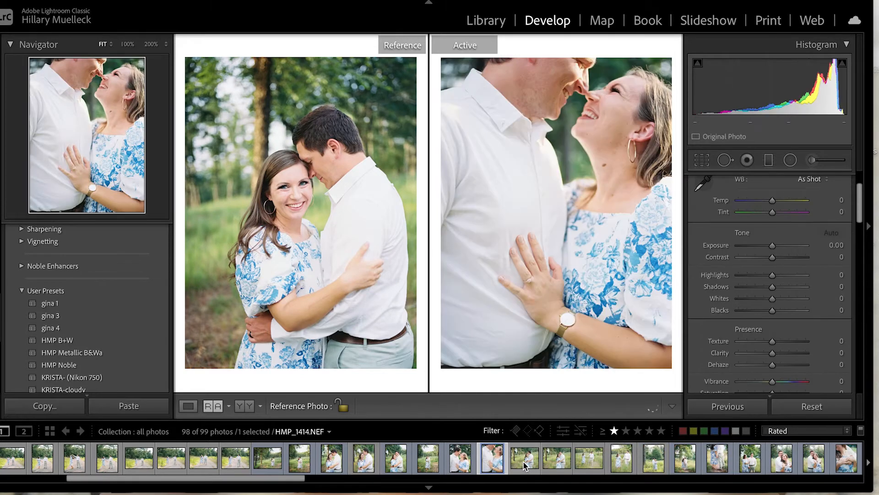
{"action": "left_click", "coordinate": [523, 461]}
{"action": "key", "text": "Right"}
{"action": "key", "text": "Right"}
{"action": "key", "text": "Right"}
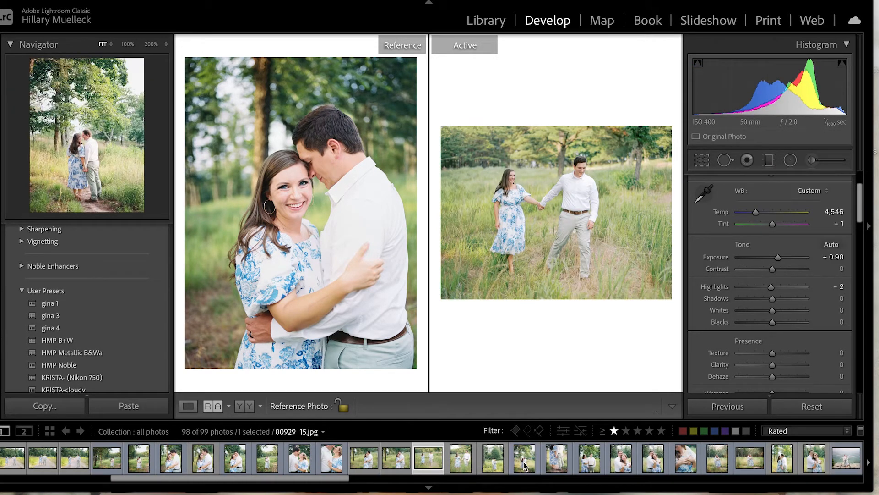
{"action": "key", "text": "minus"}
{"action": "key", "text": "minus"}
{"action": "key", "text": "minus"}
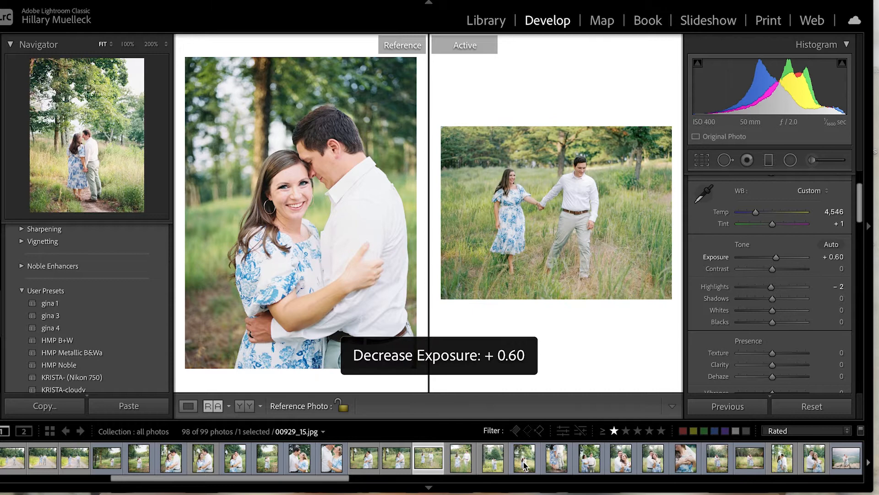
Step: Set HMP_1437.NEF's exposure to +0.40
{"action": "key", "text": "Right"}
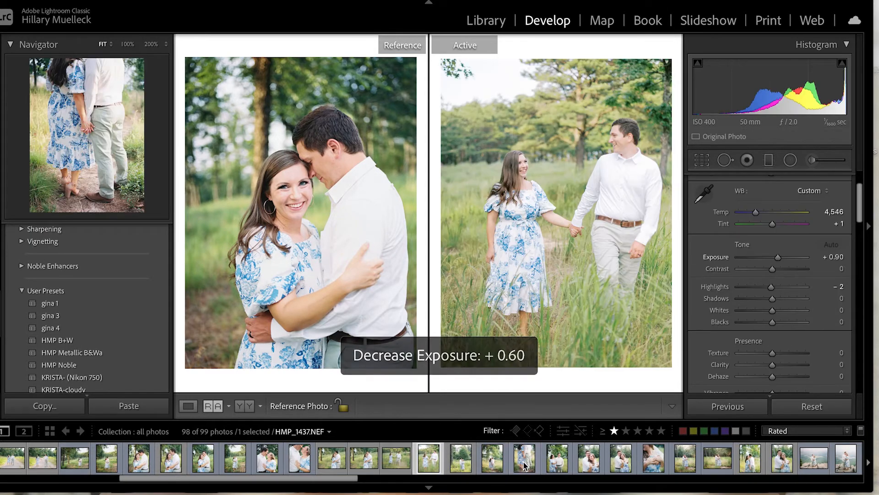
{"action": "key", "text": "minus"}
{"action": "key", "text": "minus"}
{"action": "key", "text": "minus"}
{"action": "key", "text": "minus"}
{"action": "key", "text": "minus"}
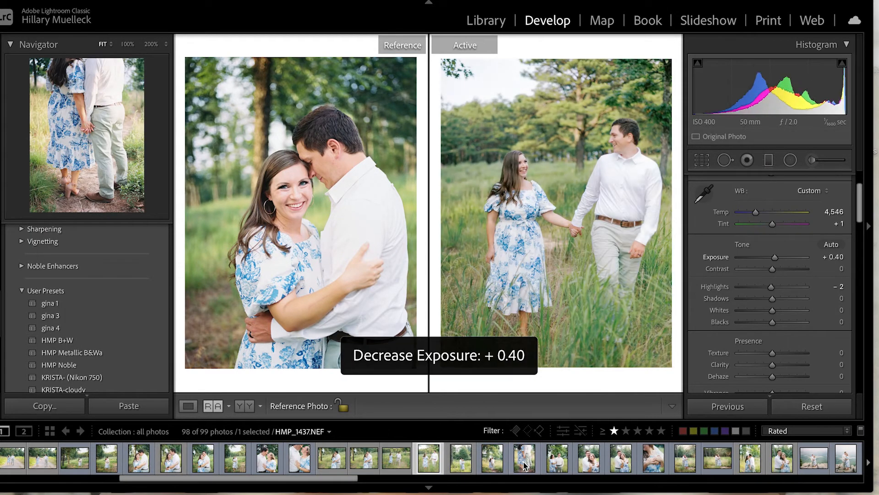
Step: Set HMP_1445.NEF's exposure to +0.60 and shift the photo upward within its 4 x 3 crop
{"action": "key", "text": "Right"}
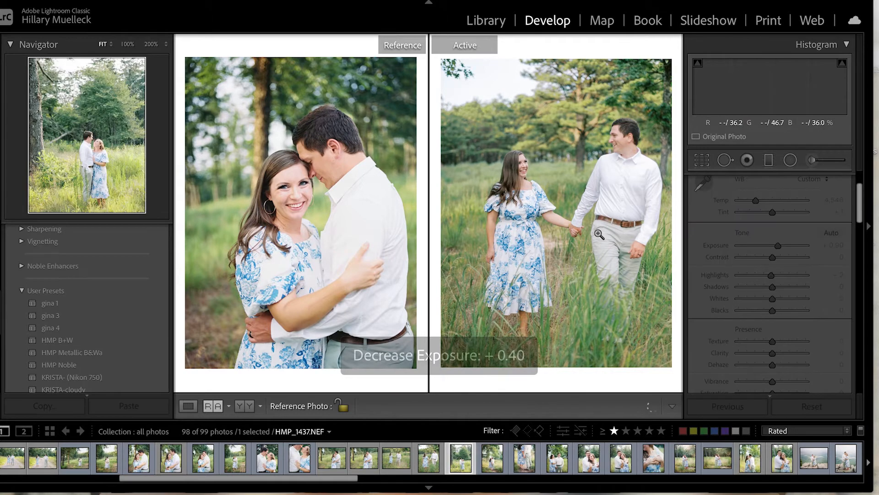
{"action": "key", "text": "minus"}
{"action": "key", "text": "minus"}
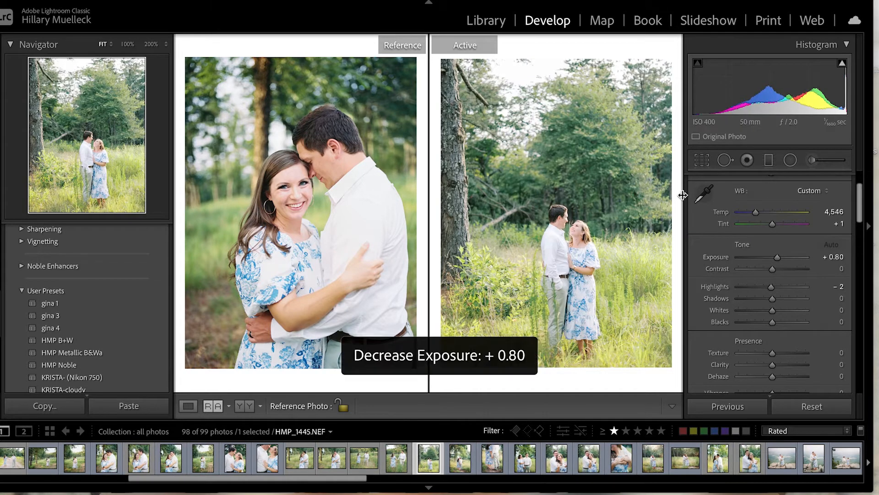
{"action": "key", "text": "minus"}
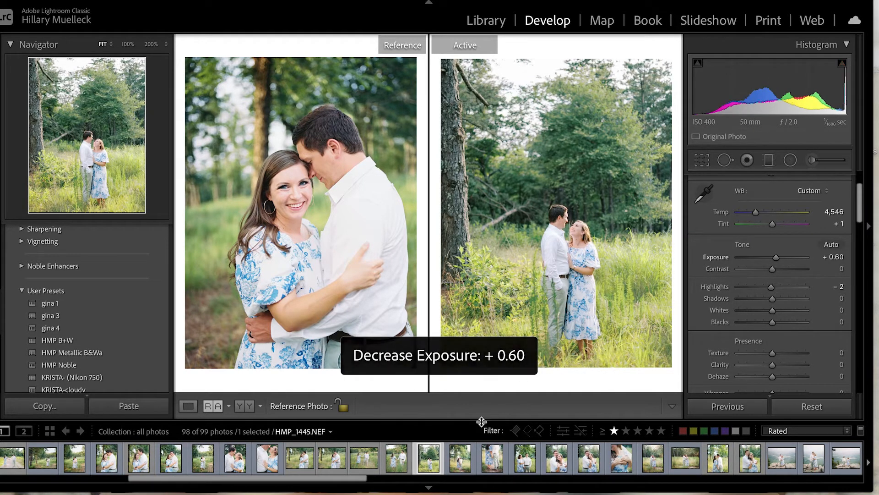
{"action": "left_click", "coordinate": [702, 160]}
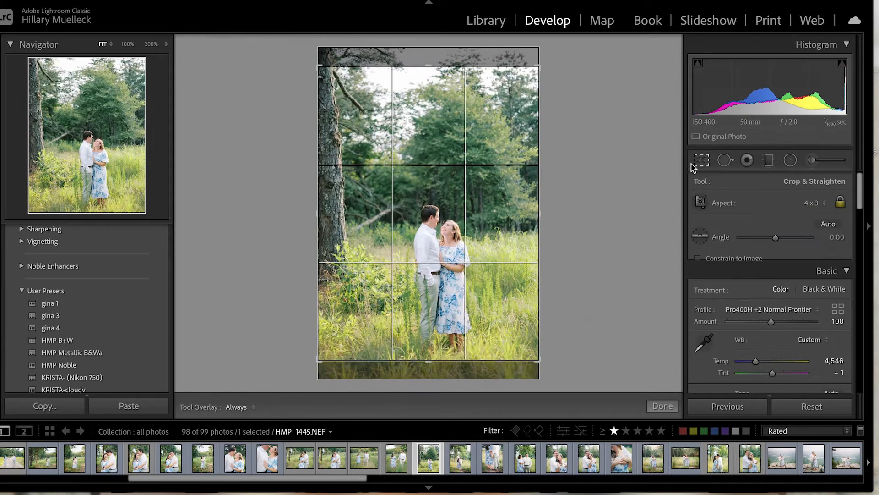
{"action": "left_click_drag", "start_coordinate": [484, 243], "coordinate": [484, 221]}
{"action": "key", "text": "shift+r"}
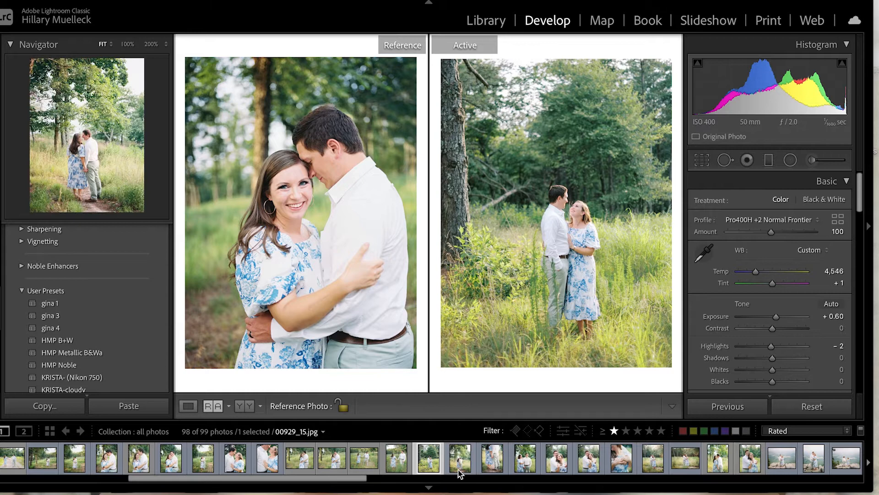
Step: Open HMP_1468.NEF with 00929_15.jpg as the reference photo, and set its tint to +5 and exposure to +0.80
{"action": "scroll", "coordinate": [472, 469], "scroll_direction": "down", "scroll_amount": 5}
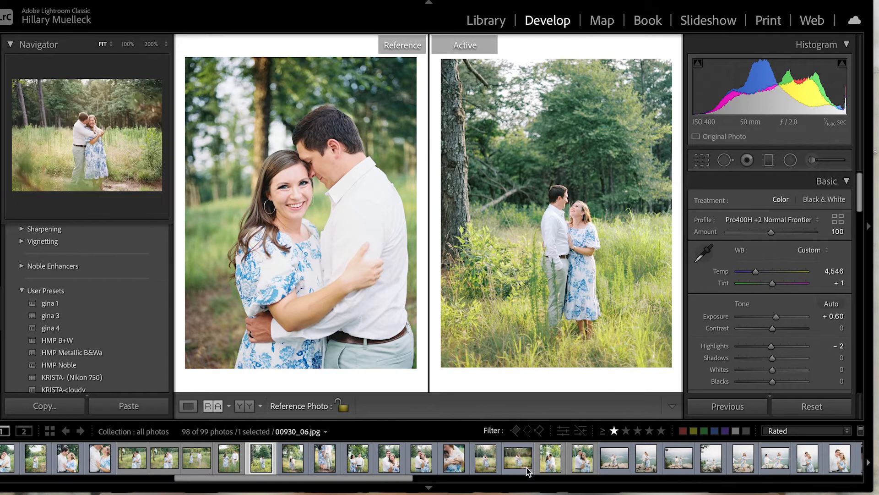
{"action": "left_click", "coordinate": [552, 461]}
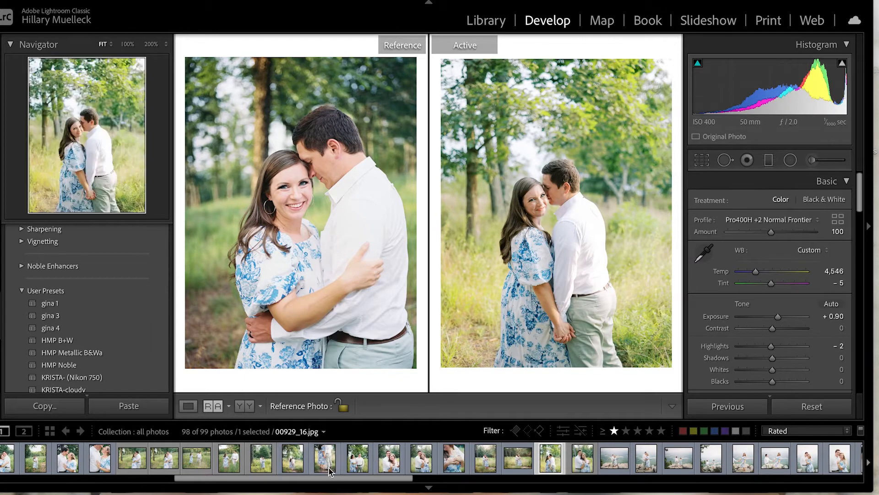
{"action": "left_click_drag", "start_coordinate": [309, 461], "coordinate": [304, 361]}
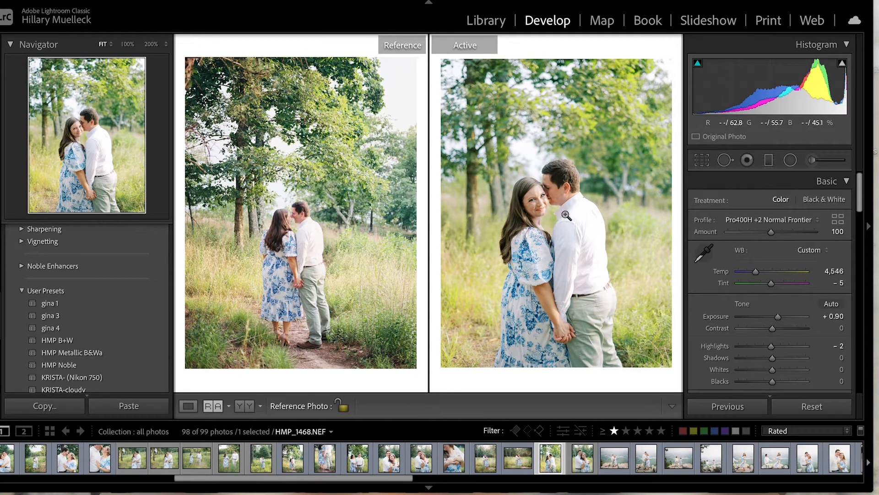
{"action": "left_click_drag", "start_coordinate": [772, 285], "coordinate": [774, 287]}
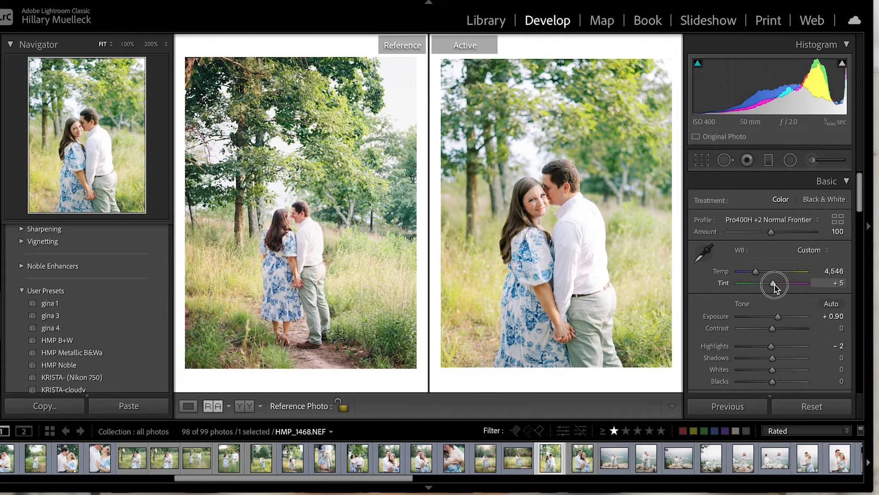
{"action": "key", "text": "minus"}
Step: Straighten HMP_1468.NEF's crop to an angle of about 1.14 and shift the photo slightly upward within the frame
{"action": "left_click", "coordinate": [701, 160]}
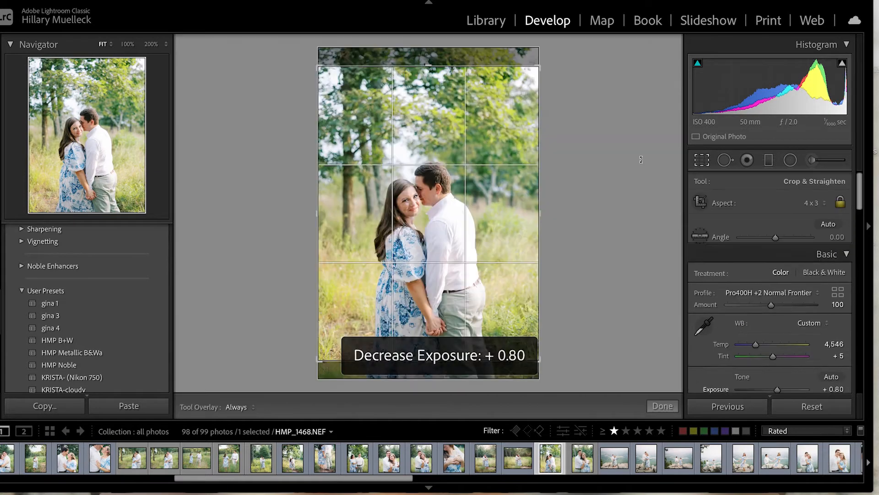
{"action": "left_click_drag", "start_coordinate": [614, 165], "coordinate": [614, 168]}
{"action": "left_click_drag", "start_coordinate": [495, 206], "coordinate": [494, 196]}
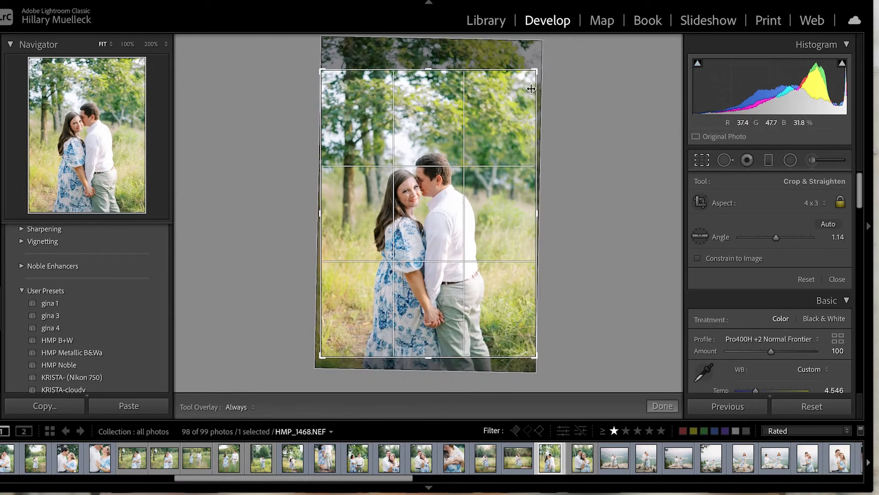
{"action": "key", "text": "shift+r"}
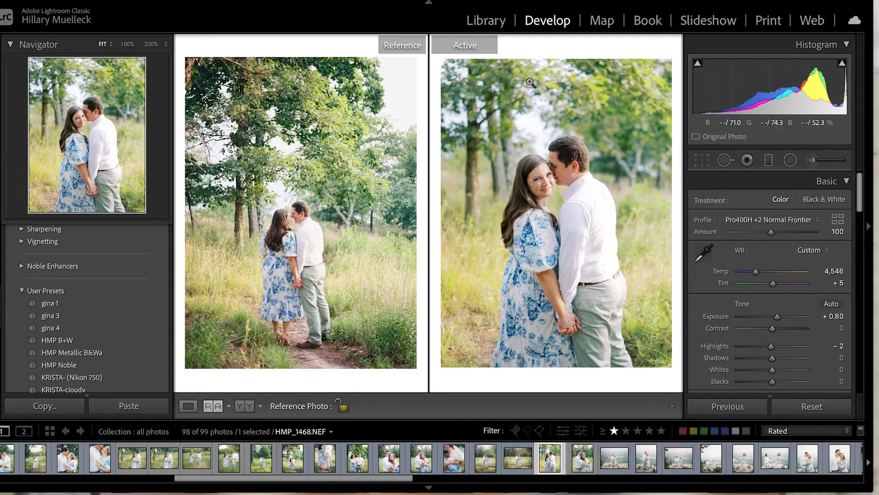
Step: Set HMP_1468.NEF's green hue to +3 and green saturation to -20
{"action": "scroll", "coordinate": [798, 308], "scroll_direction": "down", "scroll_amount": 6}
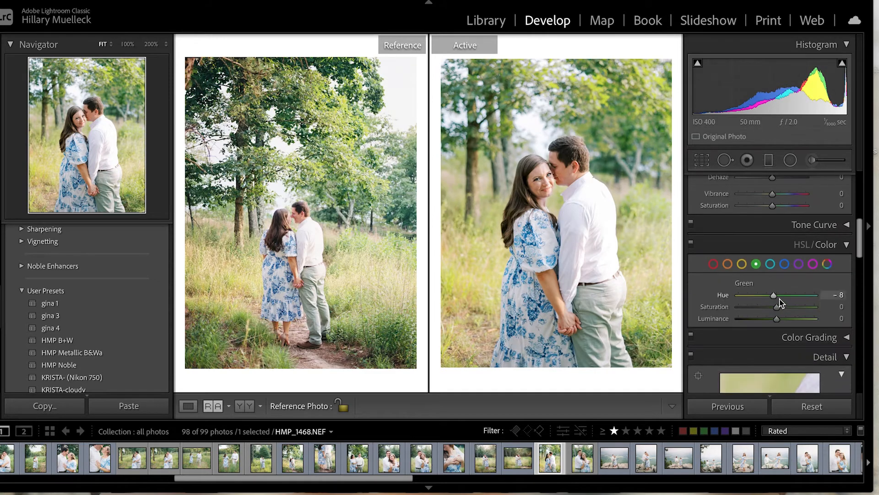
{"action": "left_click_drag", "start_coordinate": [774, 297], "coordinate": [772, 313]}
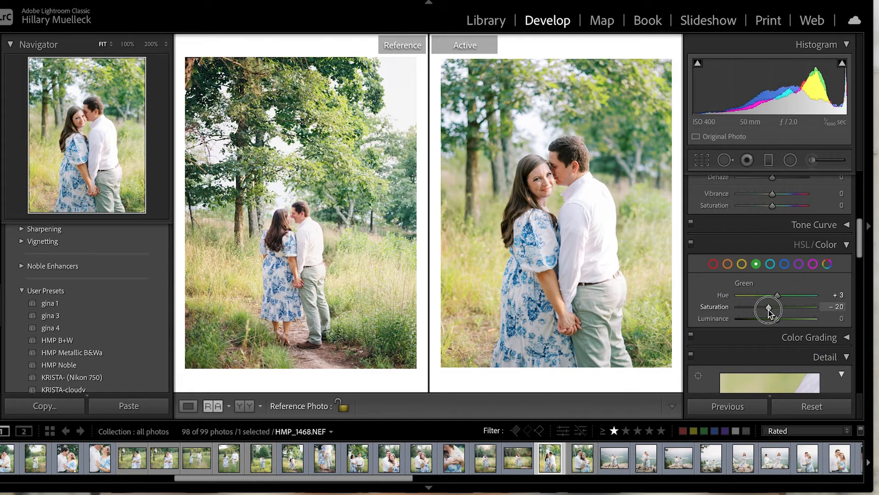
{"action": "left_click_drag", "start_coordinate": [768, 310], "coordinate": [768, 310]}
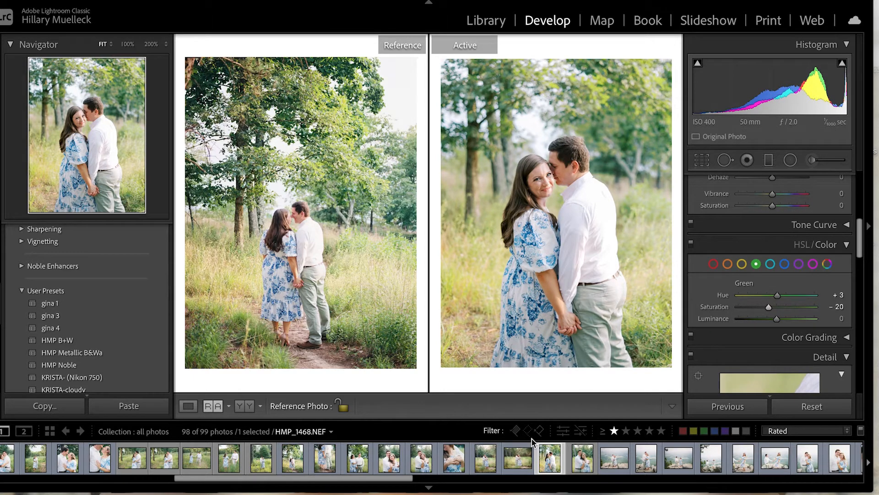
Step: Open HMP_1481.NEF for editing with 00930_03.jpg as the reference photo
{"action": "left_click", "coordinate": [583, 464]}
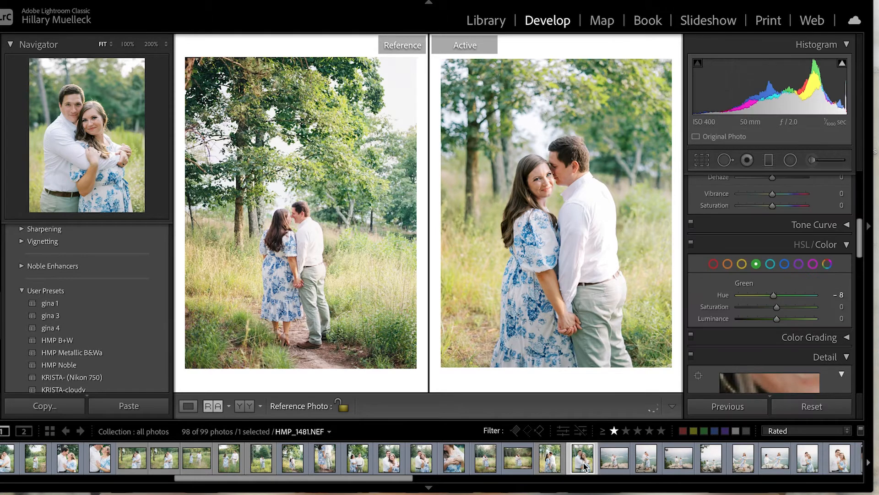
{"action": "left_click_drag", "start_coordinate": [411, 458], "coordinate": [356, 272]}
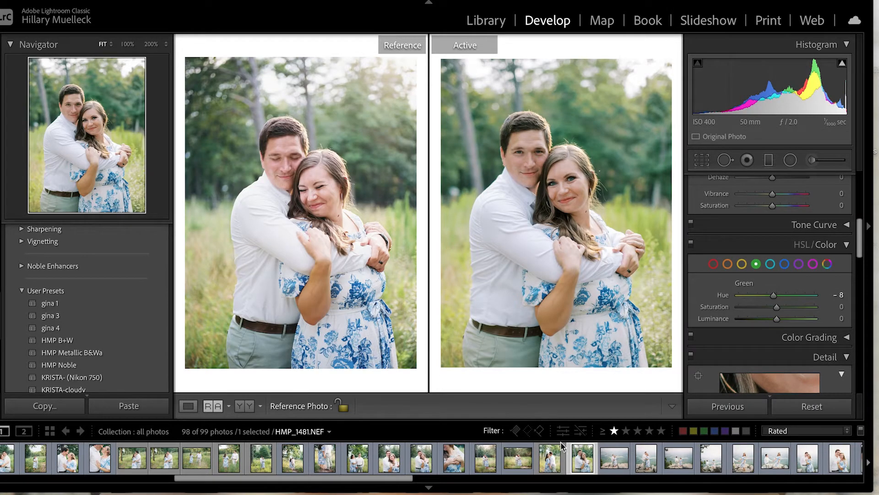
{"action": "left_click", "coordinate": [612, 464]}
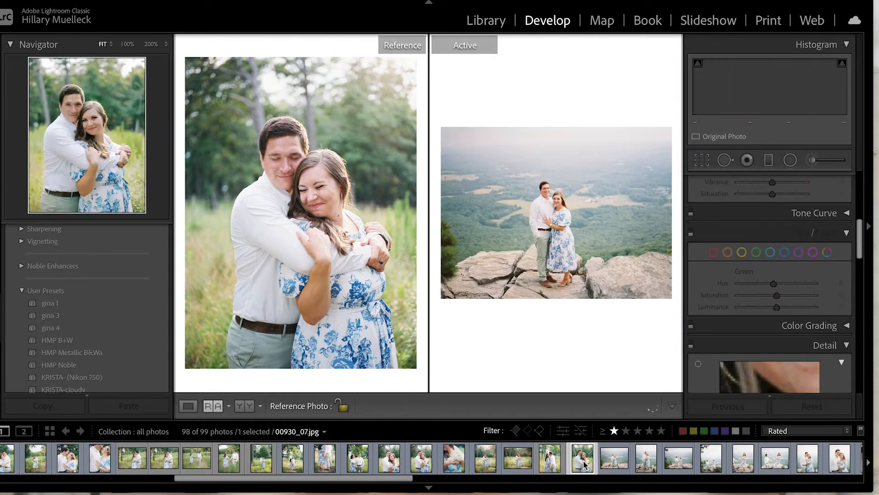
{"action": "left_click", "coordinate": [584, 464]}
Step: Set HMP_1481.NEF's exposure to +1.20 and tint to +3
{"action": "key", "text": "equal"}
{"action": "key", "text": "equal"}
{"action": "key", "text": "equal"}
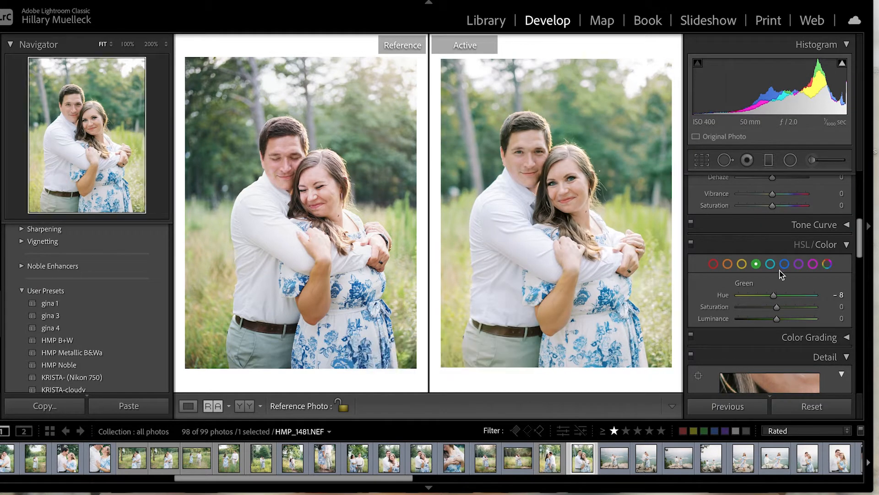
{"action": "scroll", "coordinate": [782, 273], "scroll_direction": "up", "scroll_amount": 3}
{"action": "scroll", "coordinate": [780, 274], "scroll_direction": "up", "scroll_amount": 3}
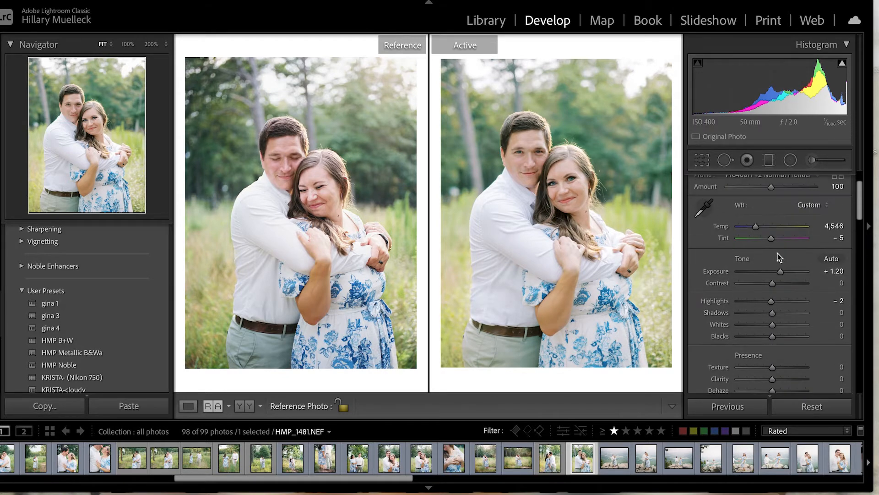
{"action": "left_click_drag", "start_coordinate": [771, 240], "coordinate": [772, 239]}
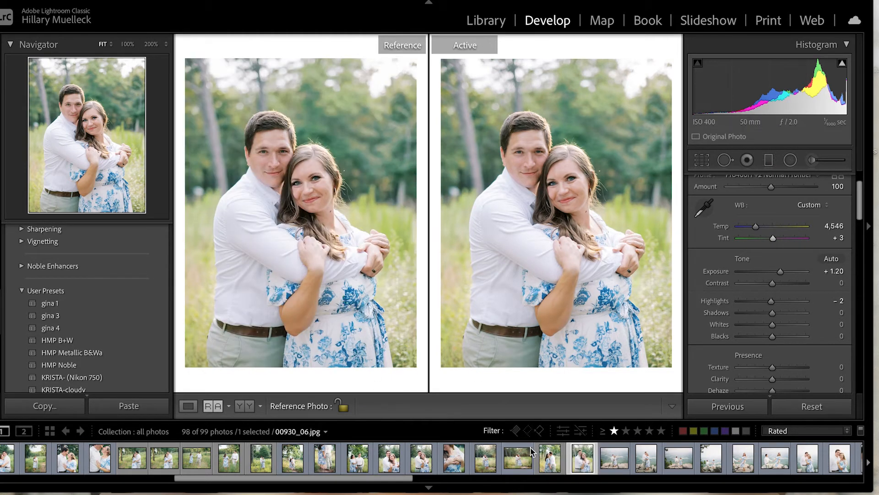
Step: With HMP_1481.NEF as the reference photo, set the tint of 00930_02.jpg to -5 and of 00930_03.jpg to -6
{"action": "left_click", "coordinate": [392, 458]}
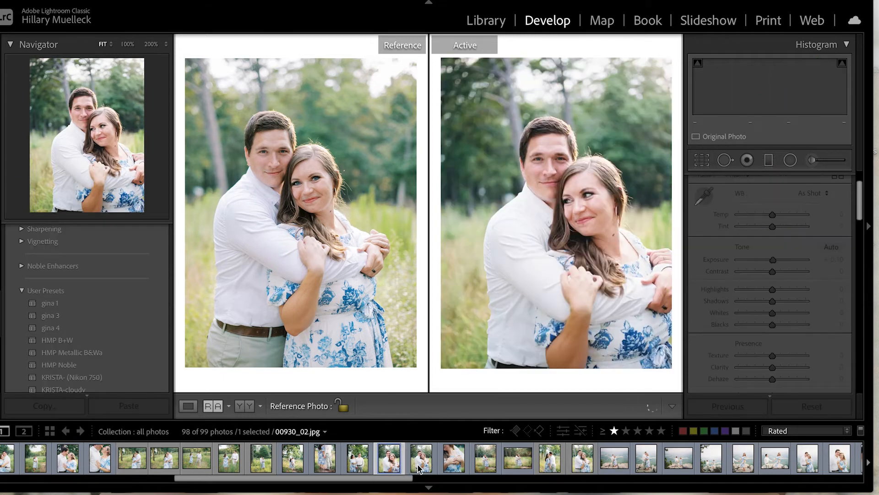
{"action": "left_click_drag", "start_coordinate": [773, 234], "coordinate": [772, 233]}
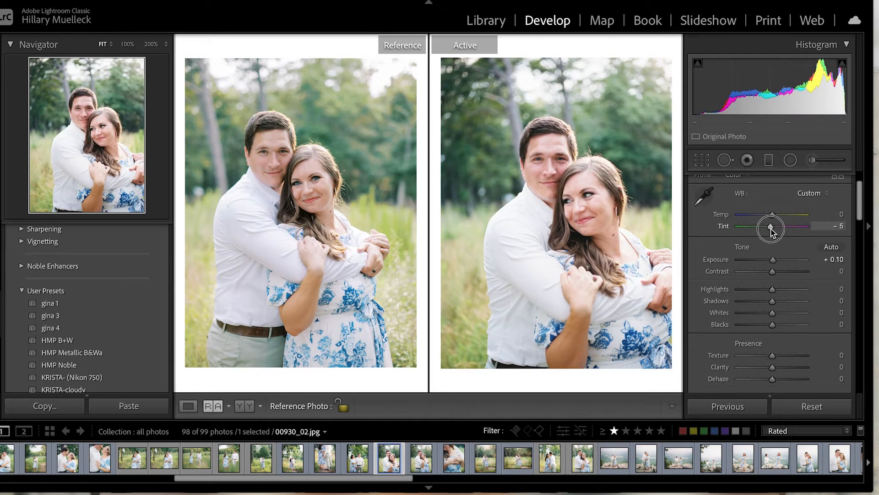
{"action": "key", "text": "Right"}
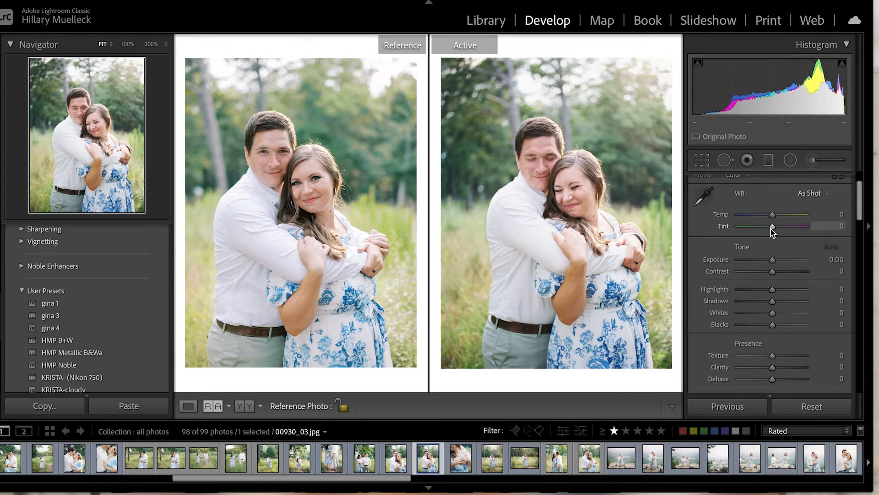
{"action": "left_click_drag", "start_coordinate": [773, 233], "coordinate": [770, 233]}
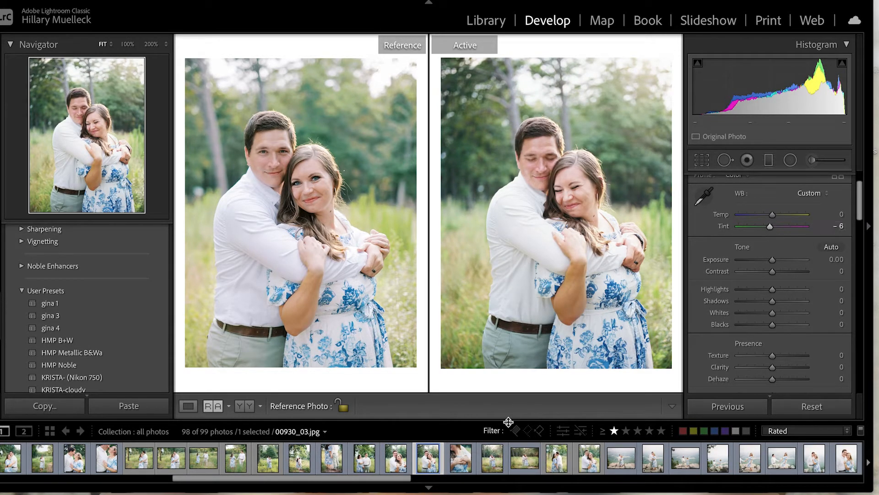
Step: Set the wide overlook JPEG of the couple holding hands as the reference photo and open HMP_1498.NEF for editing
{"action": "scroll", "coordinate": [503, 462], "scroll_direction": "right", "scroll_amount": 1}
{"action": "scroll", "coordinate": [504, 461], "scroll_direction": "right", "scroll_amount": 1}
{"action": "left_click", "coordinate": [495, 464]}
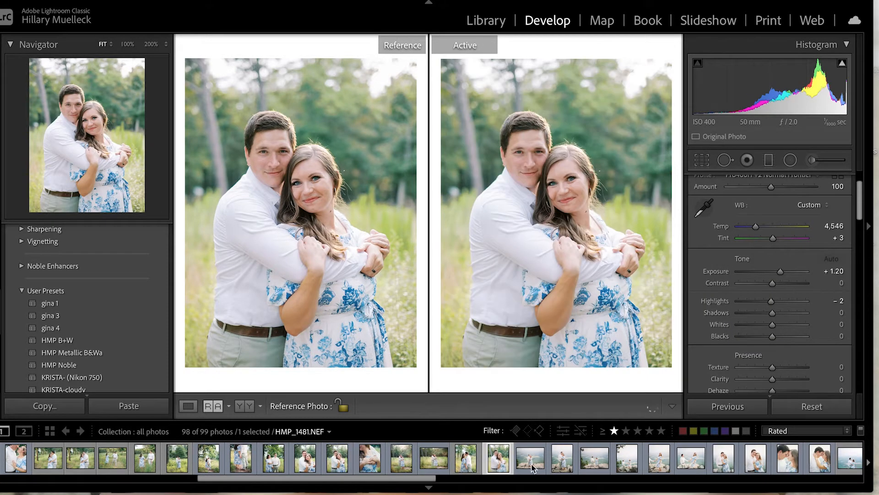
{"action": "scroll", "coordinate": [531, 463], "scroll_direction": "right", "scroll_amount": 6}
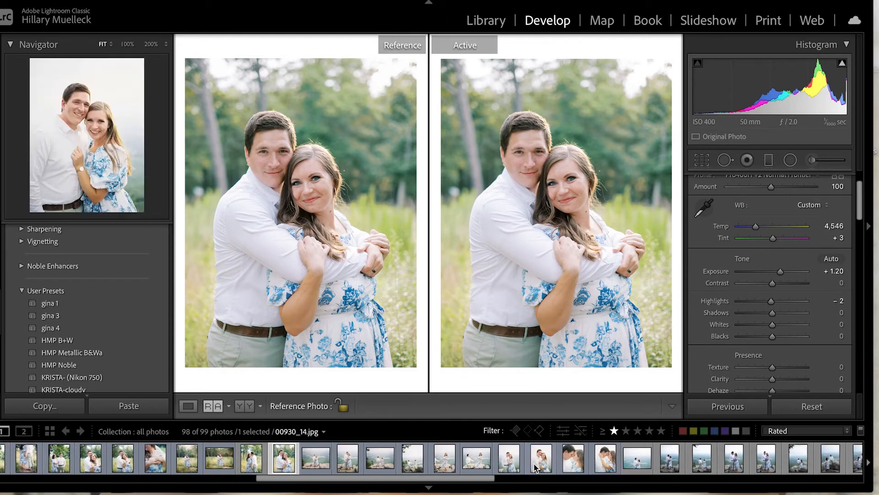
{"action": "scroll", "coordinate": [700, 460], "scroll_direction": "right", "scroll_amount": 1}
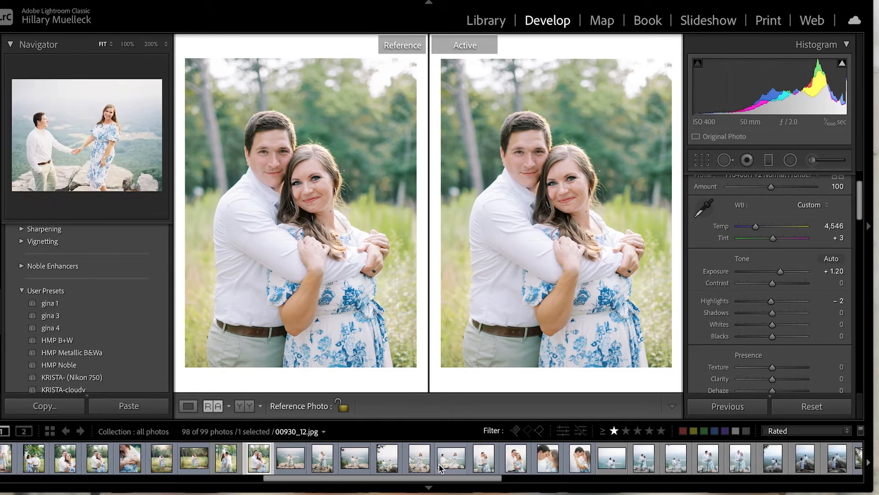
{"action": "left_click_drag", "start_coordinate": [359, 465], "coordinate": [334, 283]}
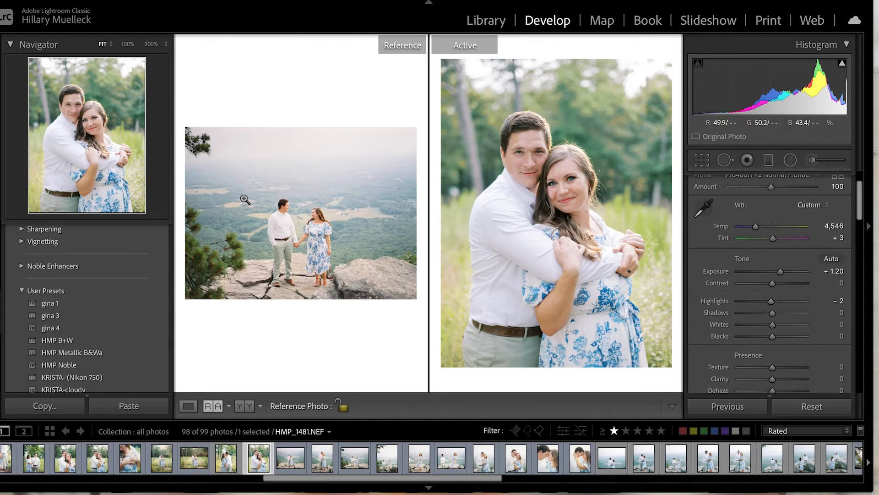
{"action": "left_click", "coordinate": [614, 464]}
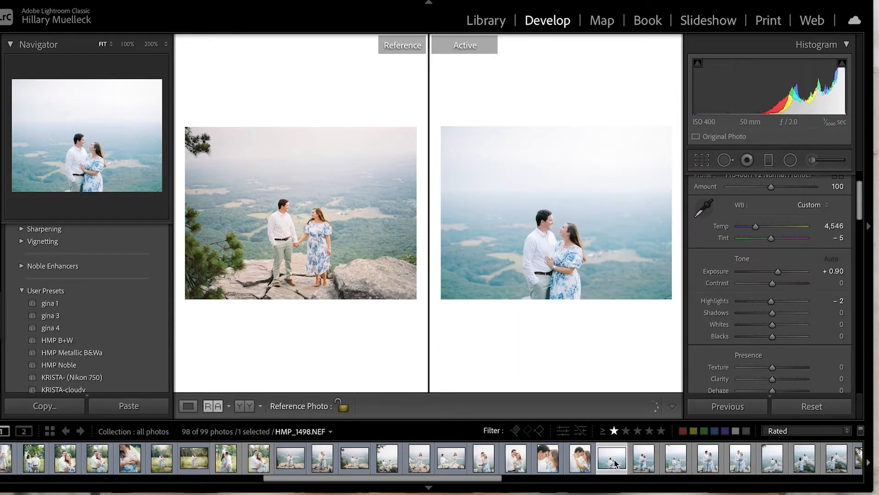
Step: Set HMP_1498.NEF's exposure to +0.70, temperature to 5,553, tint to +1 and highlights to -15
{"action": "key", "text": "minus"}
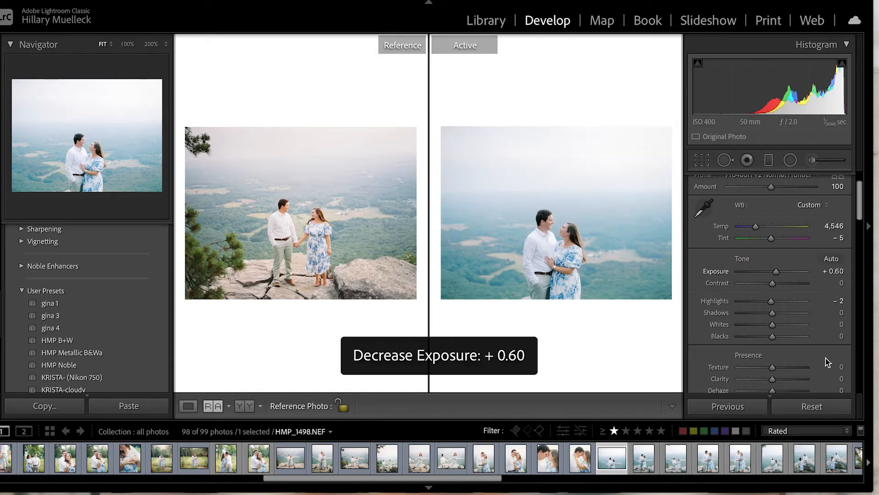
{"action": "scroll", "coordinate": [766, 284], "scroll_direction": "up", "scroll_amount": 2}
{"action": "left_click_drag", "start_coordinate": [757, 273], "coordinate": [760, 273]}
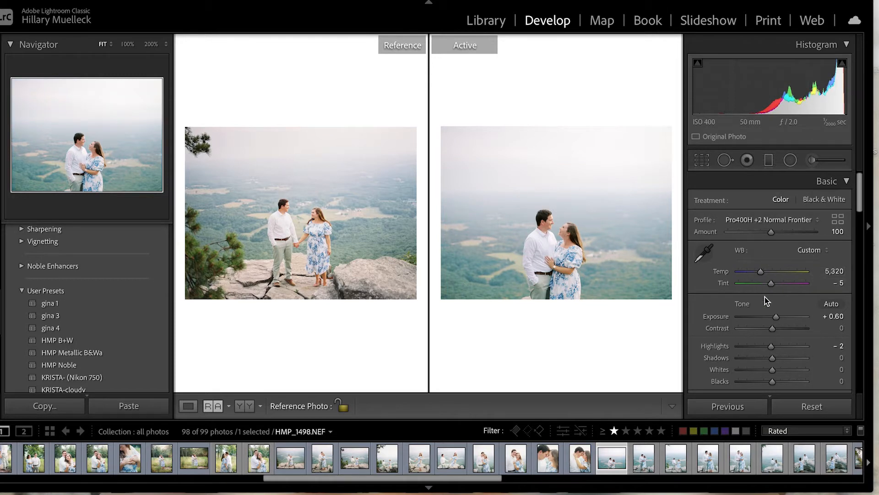
{"action": "left_click_drag", "start_coordinate": [769, 283], "coordinate": [773, 287]}
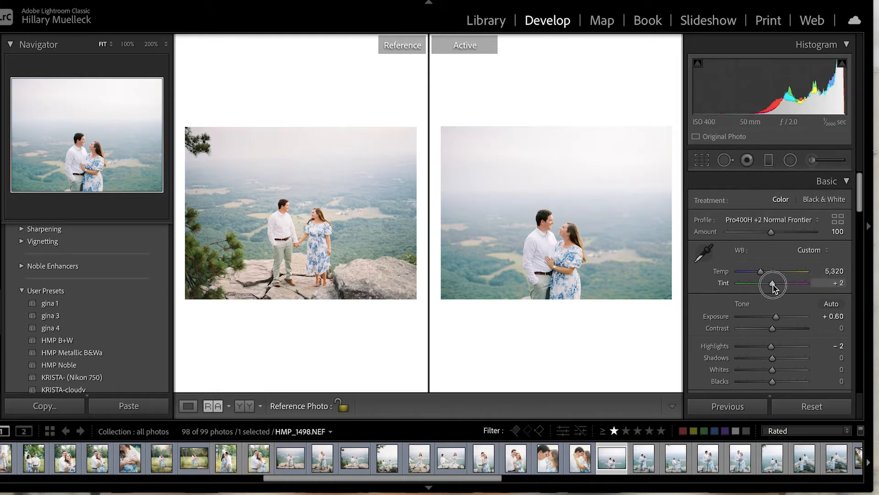
{"action": "key", "text": "equal"}
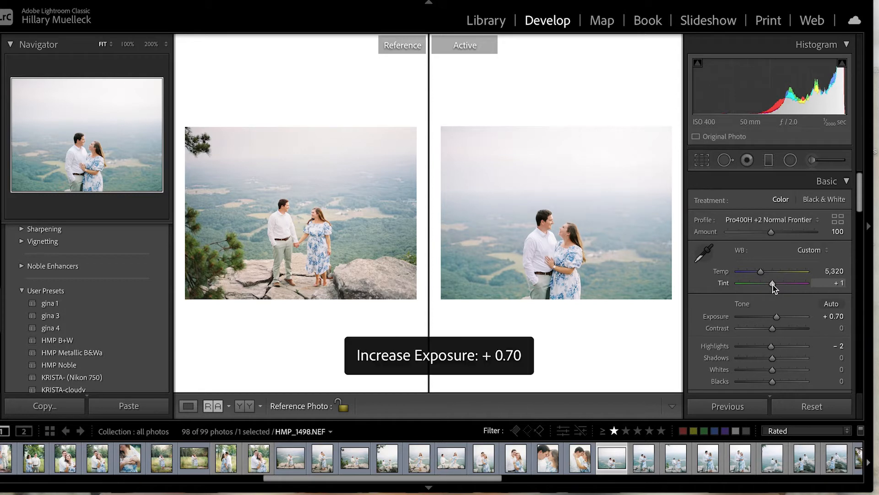
{"action": "left_click_drag", "start_coordinate": [771, 346], "coordinate": [767, 349]}
{"action": "left_click_drag", "start_coordinate": [760, 272], "coordinate": [762, 272]}
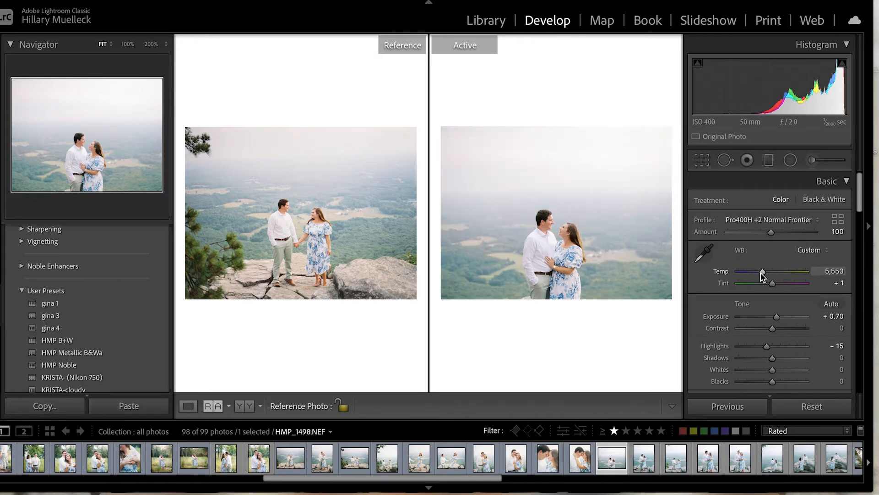
Step: Synchronize HMP_1498.NEF's settings to the following seven RAW photos through HMP_1536.NEF
{"action": "scroll", "coordinate": [589, 460], "scroll_direction": "down", "scroll_amount": 5}
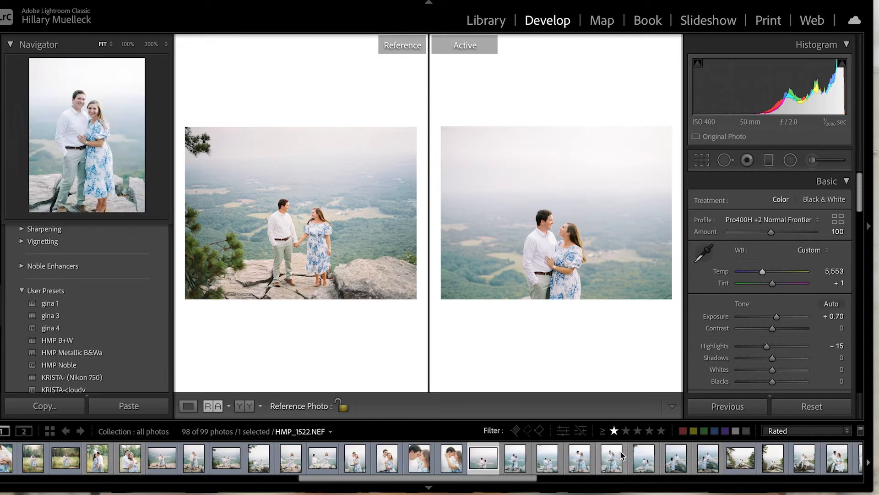
{"action": "left_click", "coordinate": [574, 464], "text": "shift"}
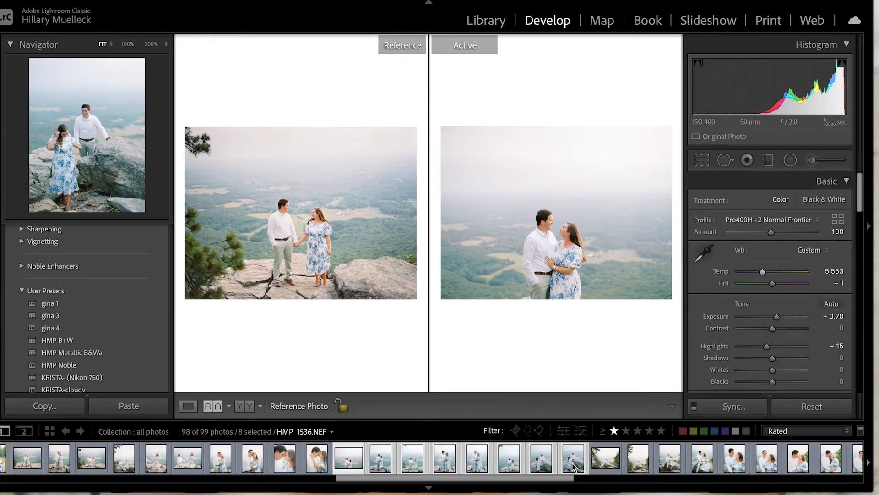
{"action": "scroll", "coordinate": [573, 465], "scroll_direction": "down", "scroll_amount": 3}
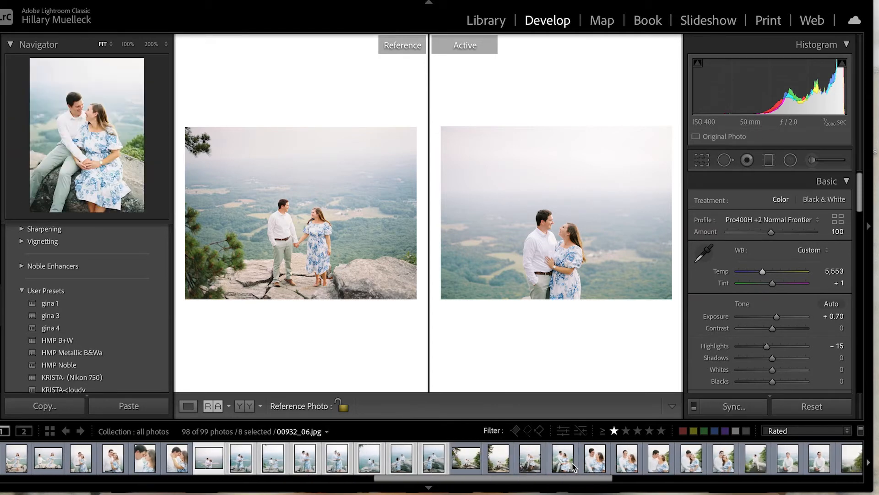
{"action": "left_click", "coordinate": [734, 407]}
{"action": "left_click", "coordinate": [647, 305]}
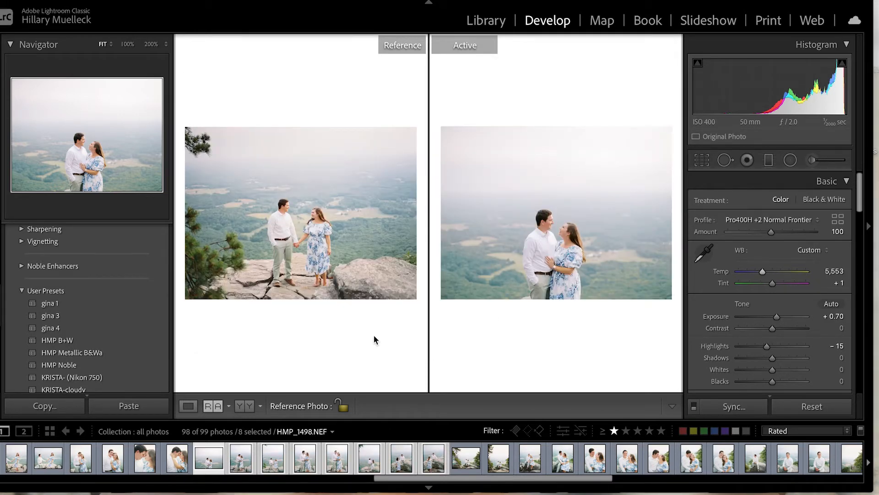
Step: Tighten HMP_1502.NEF's 4 x 3 crop around the couple with the photo shifted upward, and set its exposure to +0.80
{"action": "left_click", "coordinate": [177, 458]}
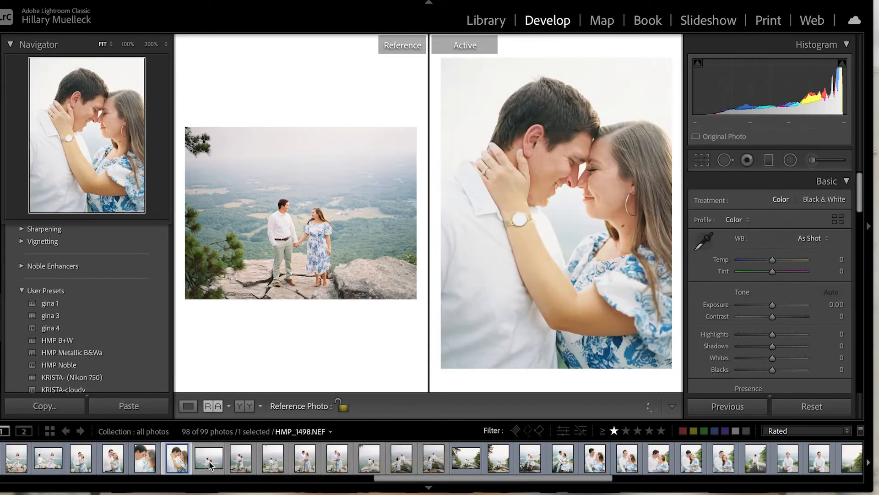
{"action": "left_click", "coordinate": [210, 460]}
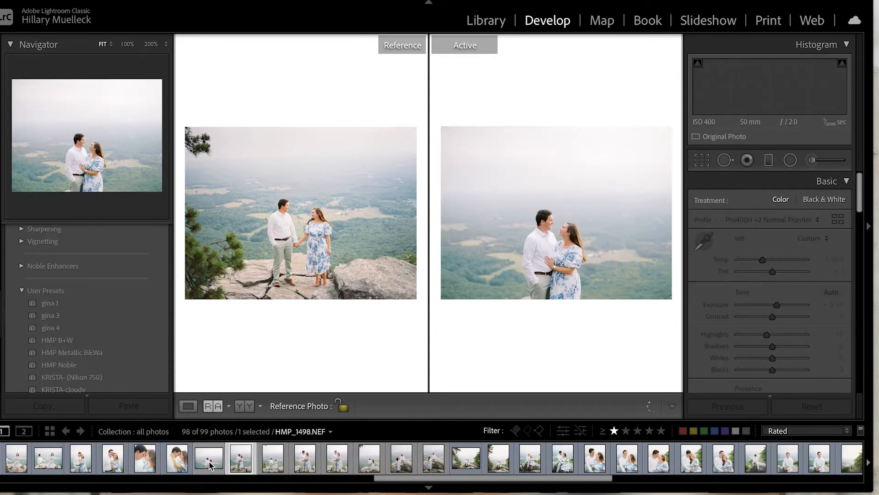
{"action": "left_click", "coordinate": [241, 458]}
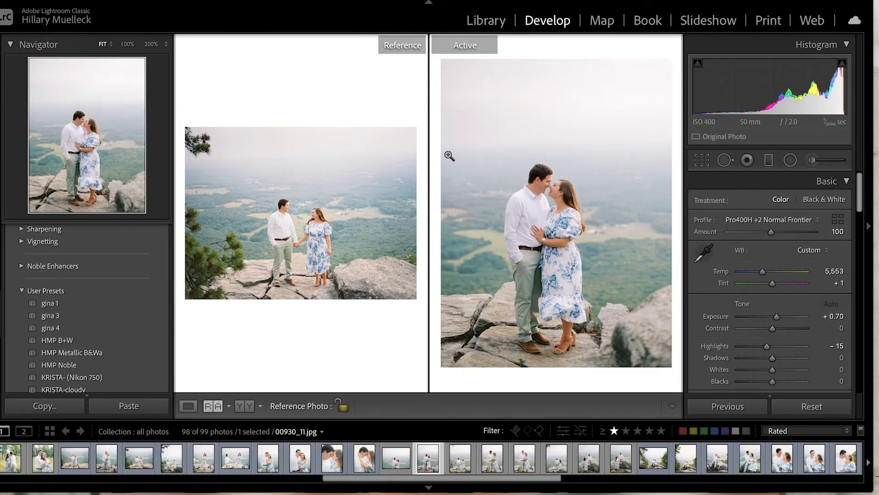
{"action": "left_click", "coordinate": [702, 160]}
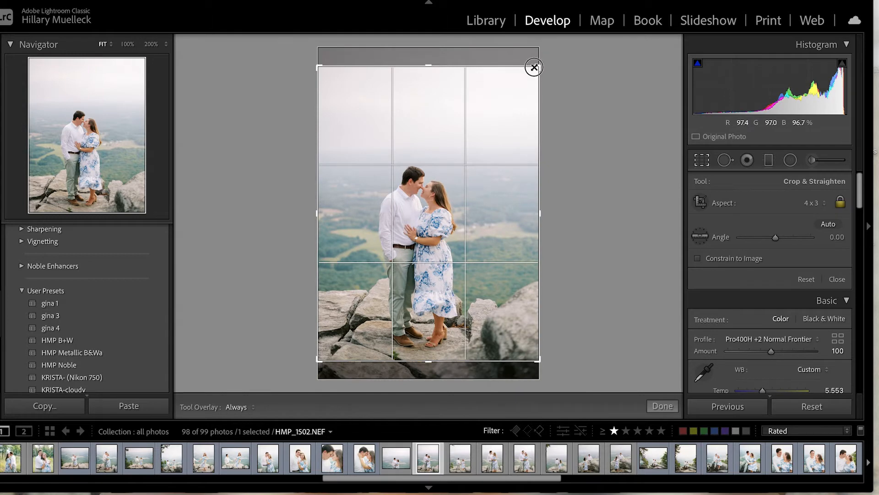
{"action": "left_click_drag", "start_coordinate": [534, 67], "coordinate": [525, 71]}
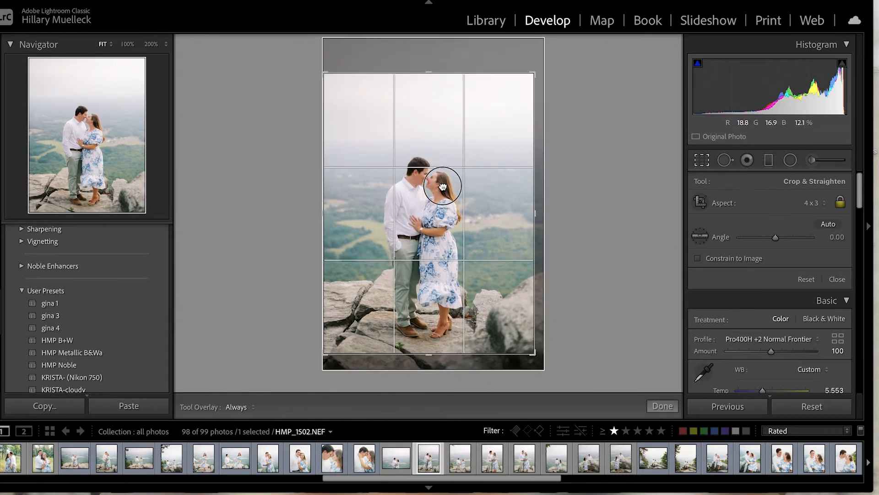
{"action": "key", "text": "Return"}
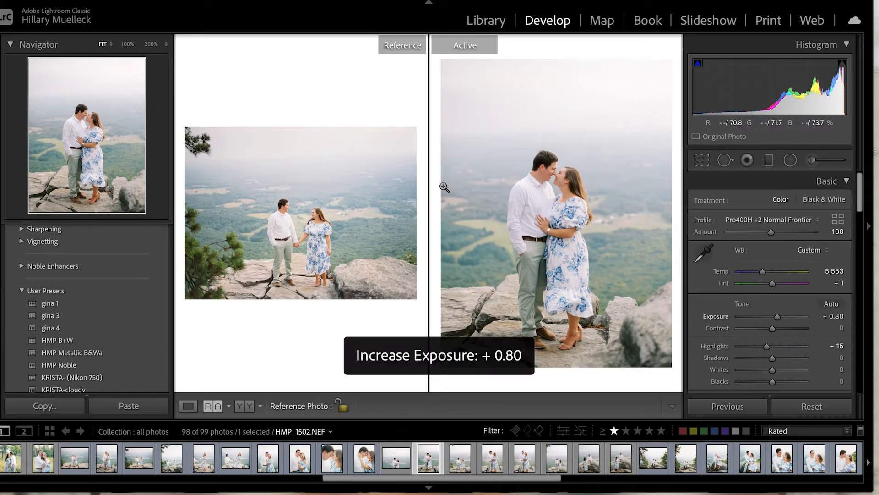
Step: Tighten HMP_1506.NEF's 4 x 3 crop slightly around the couple with the photo shifted upward in the frame
{"action": "key", "text": "Right"}
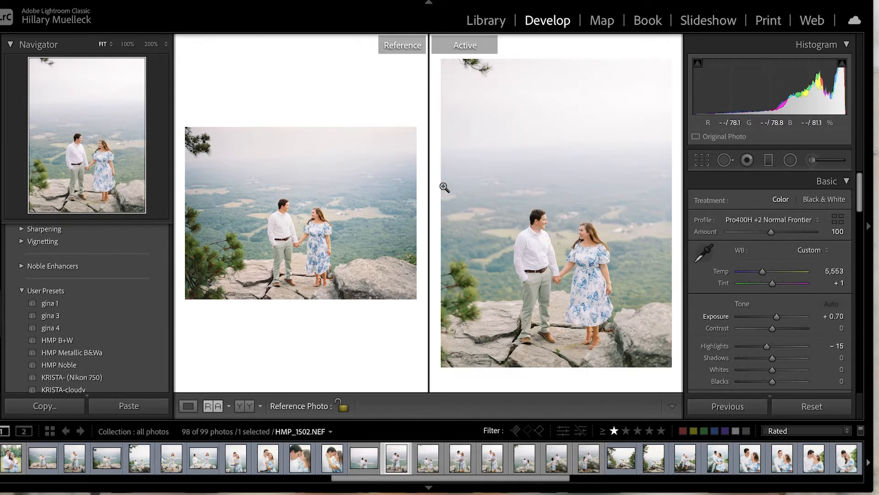
{"action": "key", "text": "Right"}
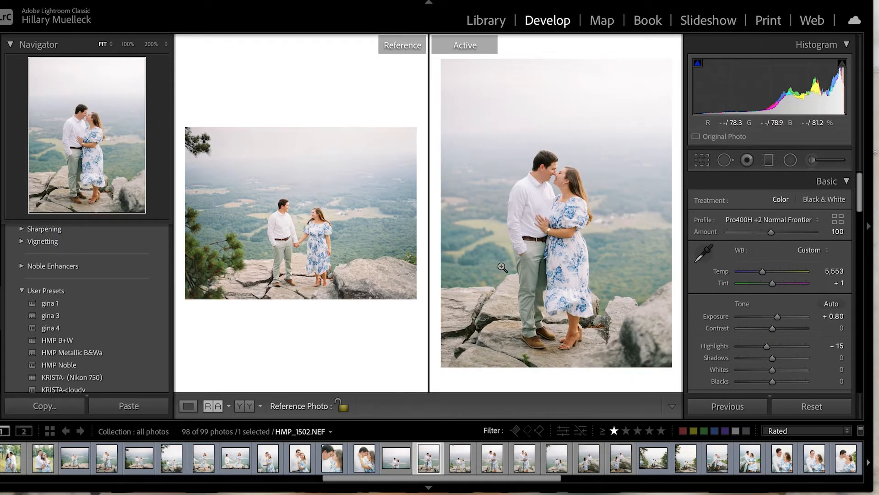
{"action": "left_click", "coordinate": [461, 461]}
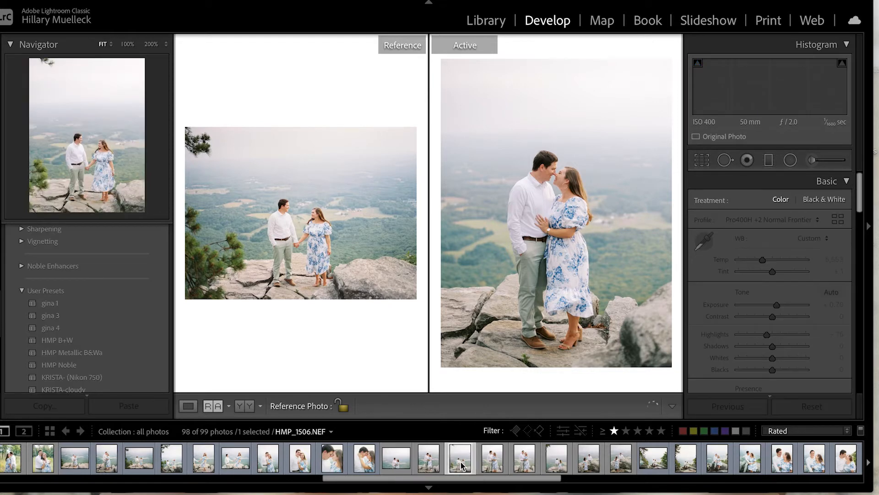
{"action": "left_click", "coordinate": [701, 160]}
{"action": "left_click_drag", "start_coordinate": [393, 175], "coordinate": [393, 173]}
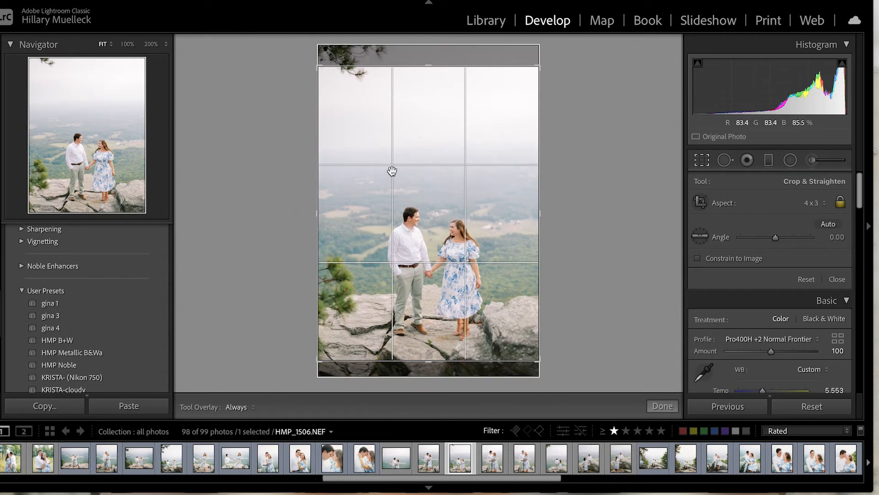
{"action": "left_click_drag", "start_coordinate": [321, 69], "coordinate": [325, 72]}
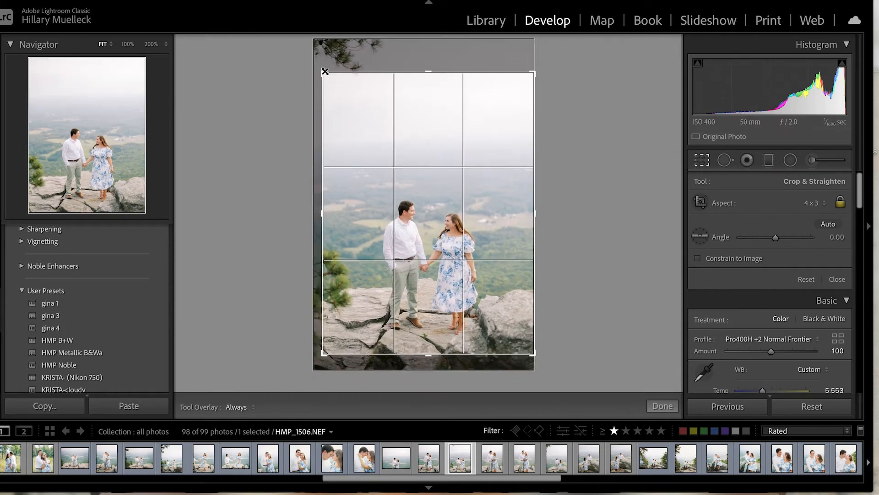
{"action": "key", "text": "Return"}
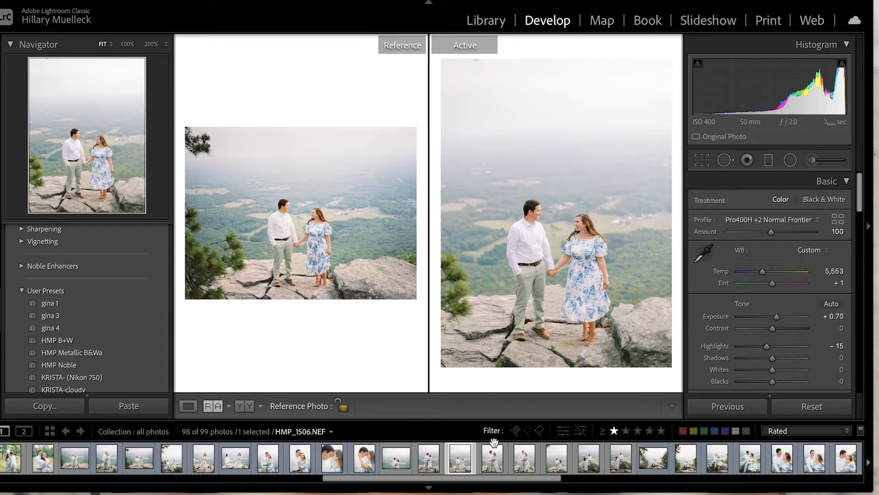
Step: Shift HMP_1520.NEF upward within its 4 x 3 crop to show more rock beneath the couple's feet
{"action": "left_click", "coordinate": [490, 466]}
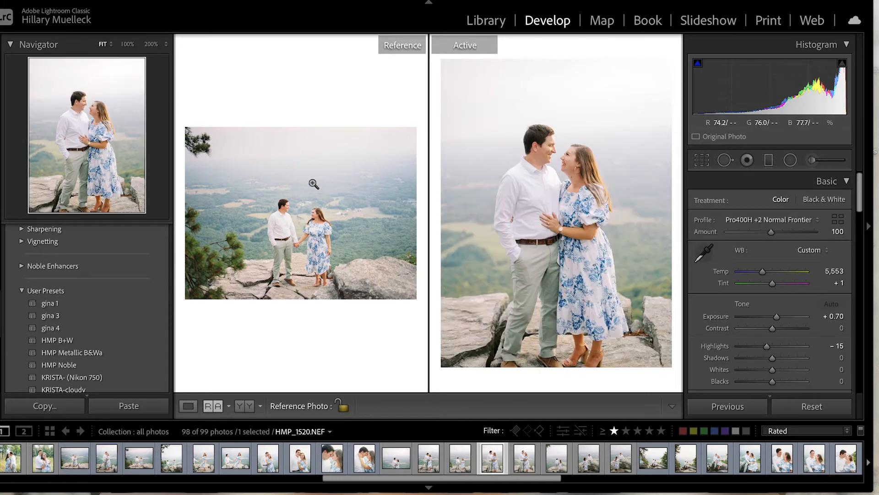
{"action": "left_click", "coordinate": [702, 160]}
{"action": "left_click_drag", "start_coordinate": [487, 219], "coordinate": [487, 203]}
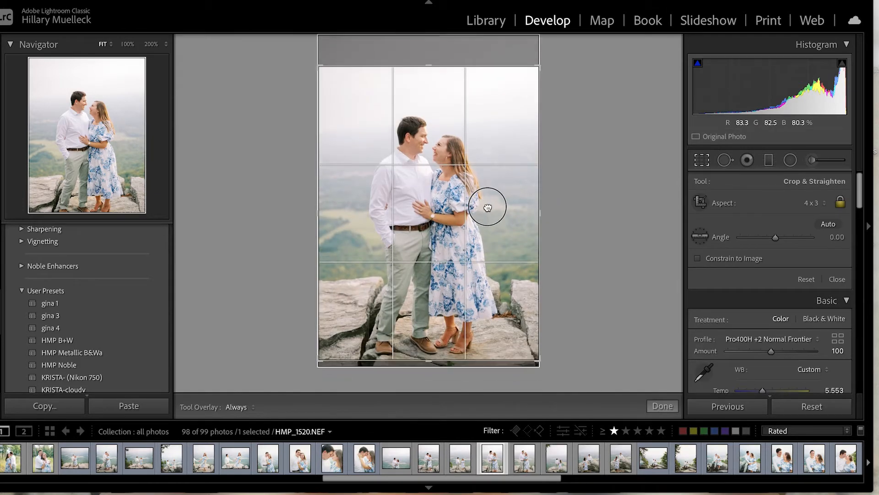
{"action": "key", "text": "Return"}
Step: Lower HMP_1520.NEF's exposure to +0.60, then apply the HMP B+W preset and reduce its exposure one step
{"action": "key", "text": "minus"}
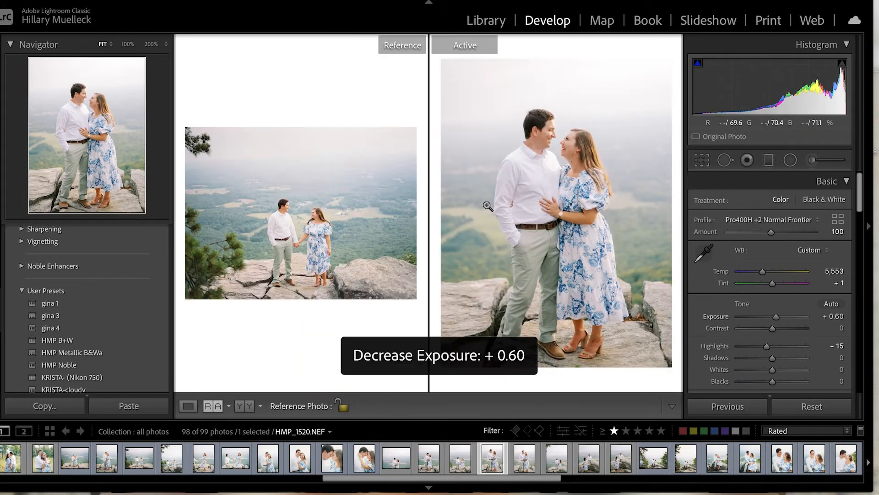
{"action": "left_click", "coordinate": [71, 344]}
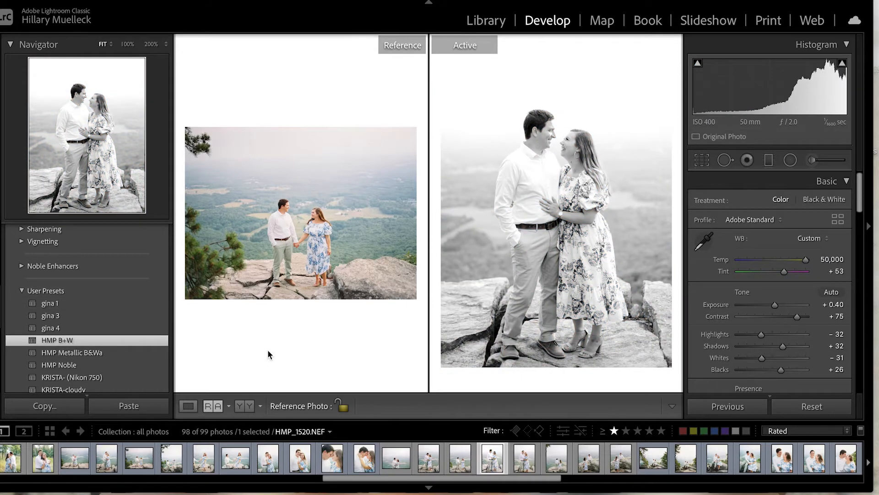
{"action": "key", "text": "minus"}
Step: Set HMP_1522.NEF's temperature to 5,425 and shift the photo upward within its 4 x 3 crop
{"action": "left_click", "coordinate": [526, 462]}
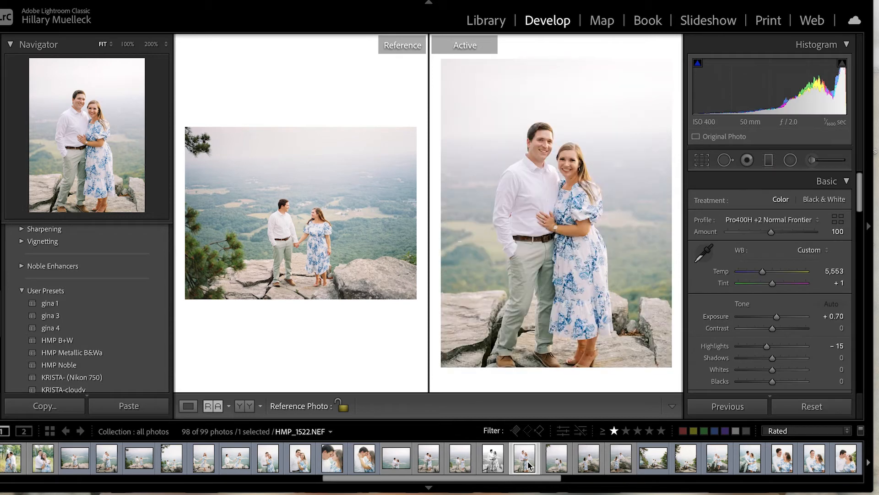
{"action": "left_click_drag", "start_coordinate": [763, 274], "coordinate": [762, 274]}
{"action": "left_click", "coordinate": [702, 160]}
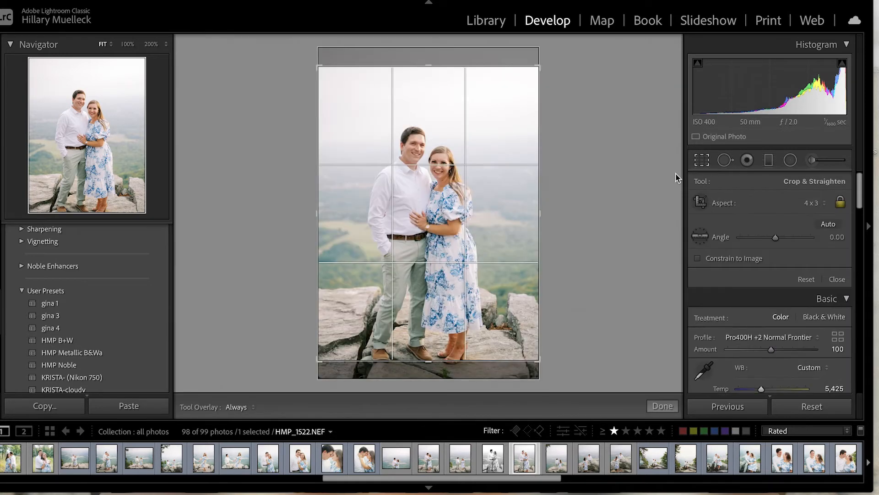
{"action": "left_click_drag", "start_coordinate": [467, 249], "coordinate": [470, 240]}
{"action": "key", "text": "shift+r"}
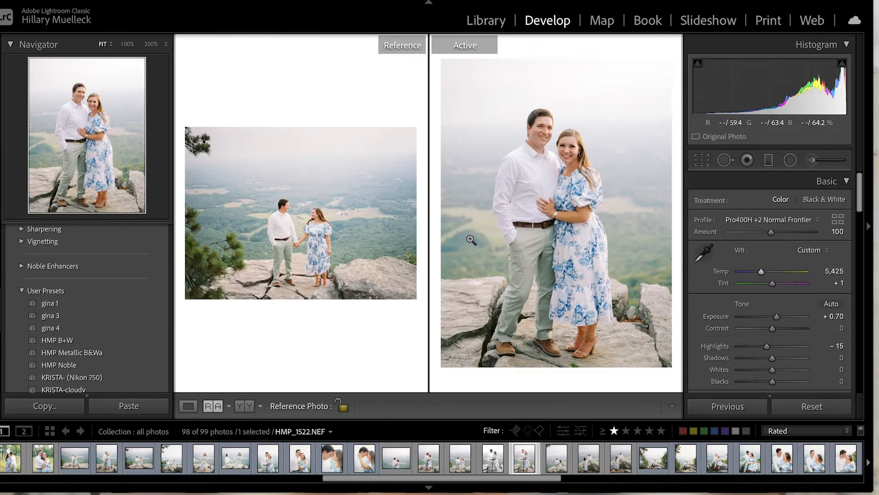
Step: Shift HMP_1529.NEF upward within its crop to include more of the rock below the couple
{"action": "left_click", "coordinate": [555, 461]}
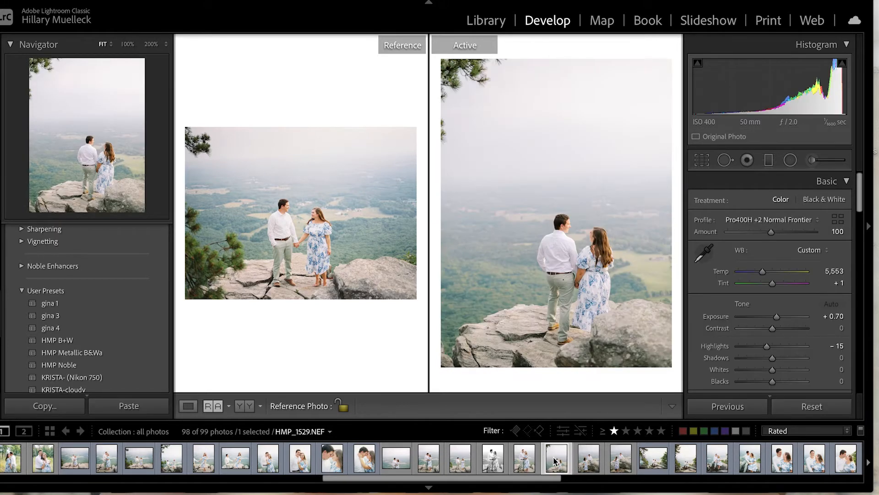
{"action": "left_click", "coordinate": [699, 160]}
{"action": "left_click_drag", "start_coordinate": [461, 233], "coordinate": [459, 225]}
{"action": "key", "text": "shift+r"}
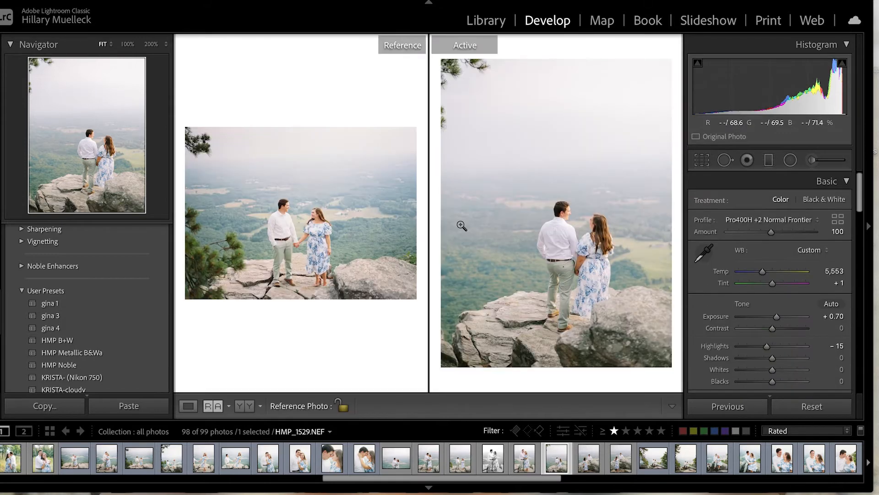
Step: Set HMP_1532.NEF's exposure to +0.80 and shift the photo upward within its crop
{"action": "key", "text": "Right"}
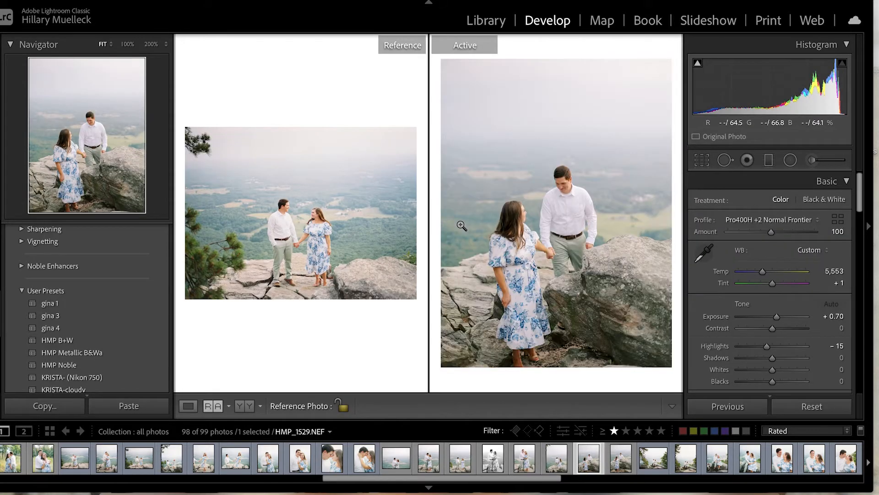
{"action": "key", "text": "equal"}
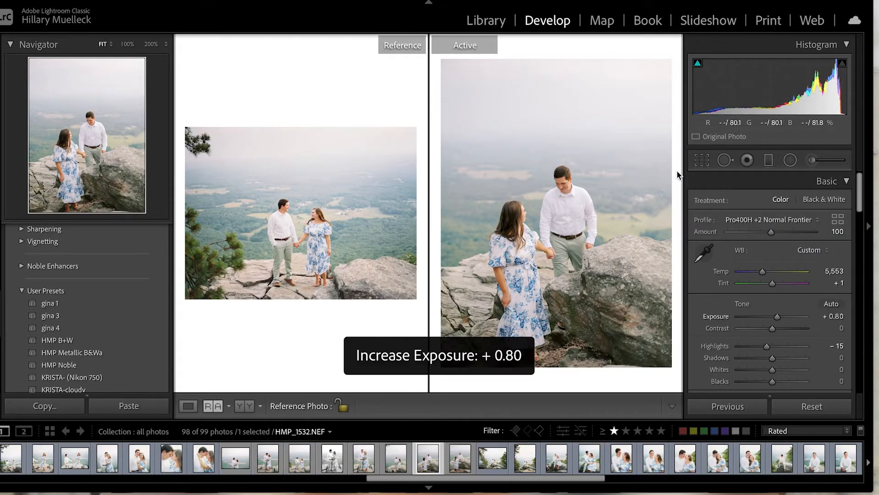
{"action": "left_click", "coordinate": [701, 160]}
{"action": "left_click_drag", "start_coordinate": [511, 230], "coordinate": [454, 229]}
{"action": "key", "text": "r"}
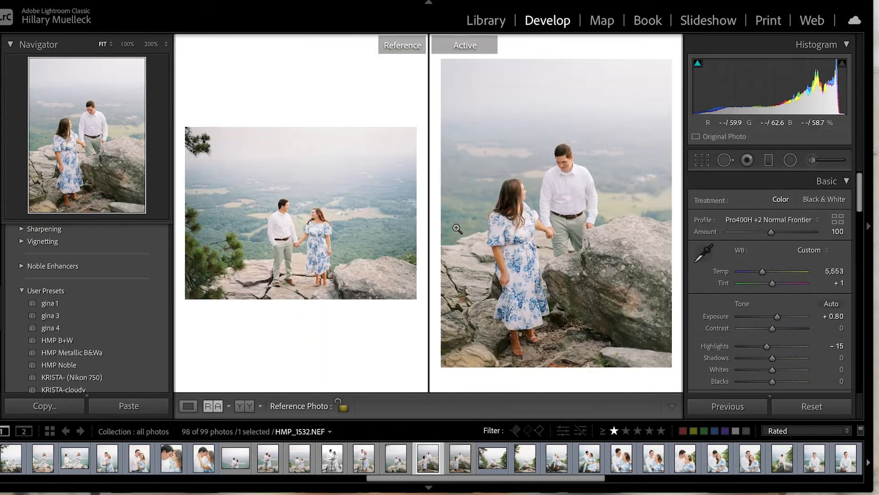
Step: Set HMP_1536.NEF's exposure to +0.90 and its temperature to 5,422
{"action": "left_click", "coordinate": [460, 463]}
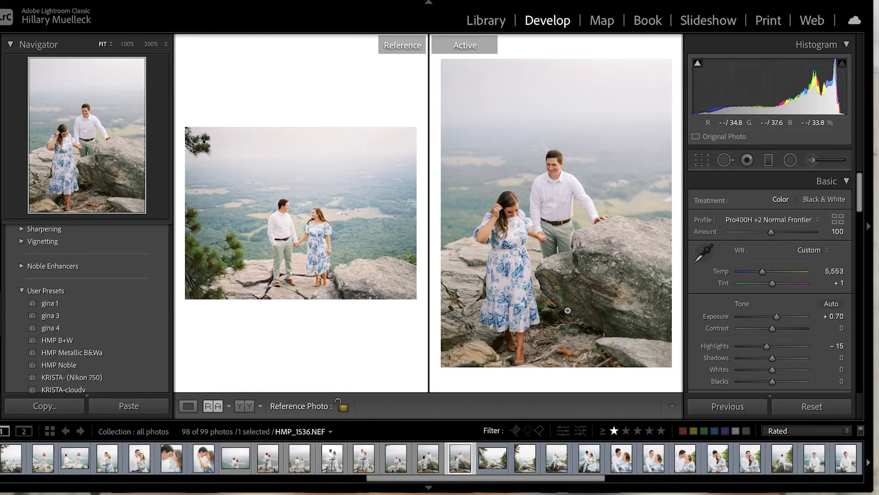
{"action": "key", "text": "equal"}
{"action": "key", "text": "equal"}
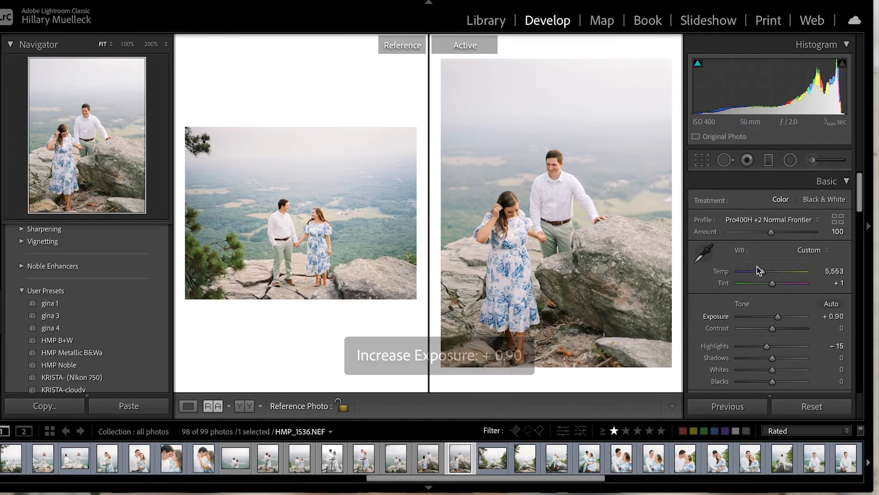
{"action": "left_click_drag", "start_coordinate": [762, 272], "coordinate": [761, 273]}
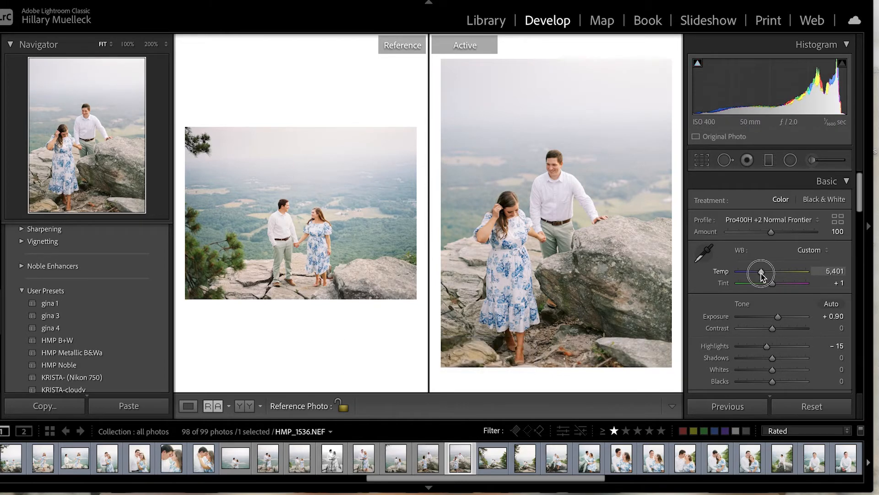
Step: Shift HMP_1536.NEF upward within its crop to leave more ground below the couple's feet
{"action": "key", "text": "r"}
{"action": "left_click_drag", "start_coordinate": [432, 246], "coordinate": [436, 236]}
{"action": "key", "text": "r"}
{"action": "key", "text": "shift+r"}
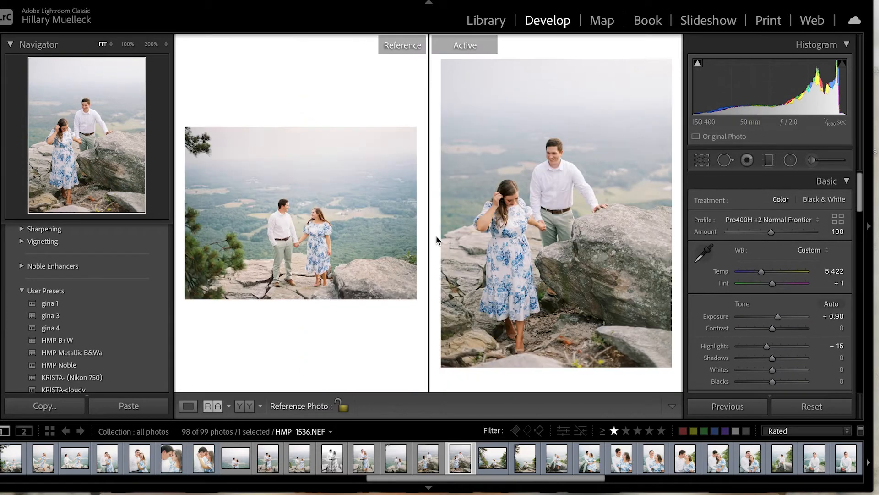
Step: Set the close JPEG portrait of the man seated on the rock as the reference photo
{"action": "left_click", "coordinate": [492, 461]}
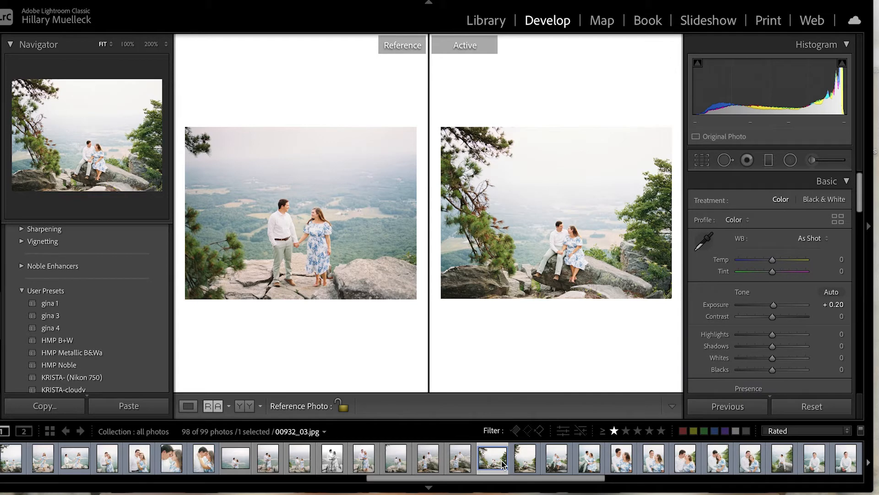
{"action": "scroll", "coordinate": [503, 464], "scroll_direction": "down", "scroll_amount": 2}
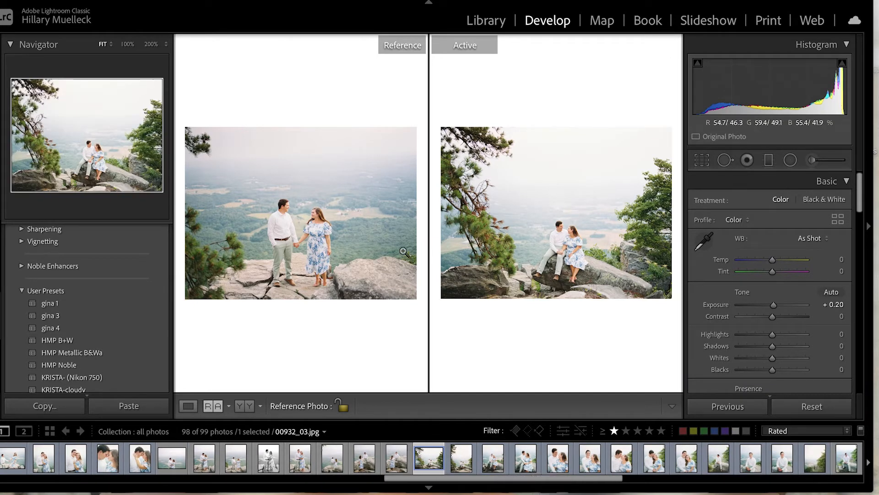
{"action": "scroll", "coordinate": [540, 467], "scroll_direction": "down", "scroll_amount": 4}
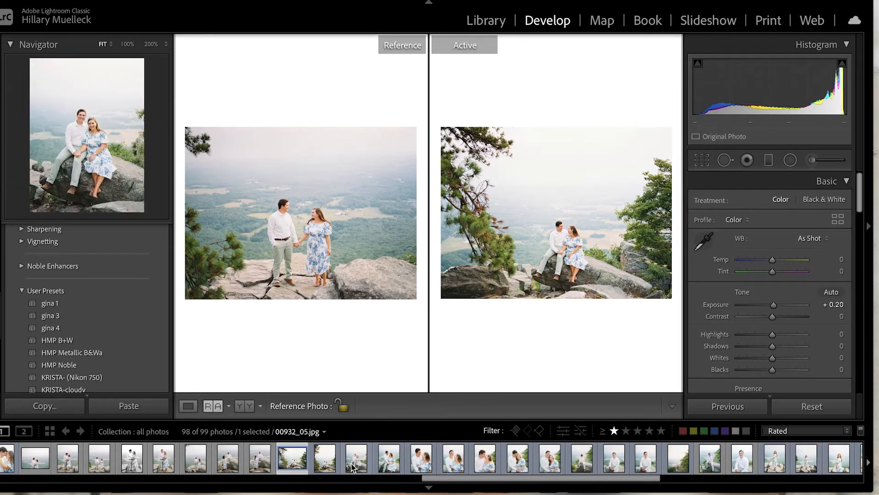
{"action": "scroll", "coordinate": [580, 459], "scroll_direction": "down", "scroll_amount": 2}
{"action": "scroll", "coordinate": [580, 459], "scroll_direction": "down", "scroll_amount": 1}
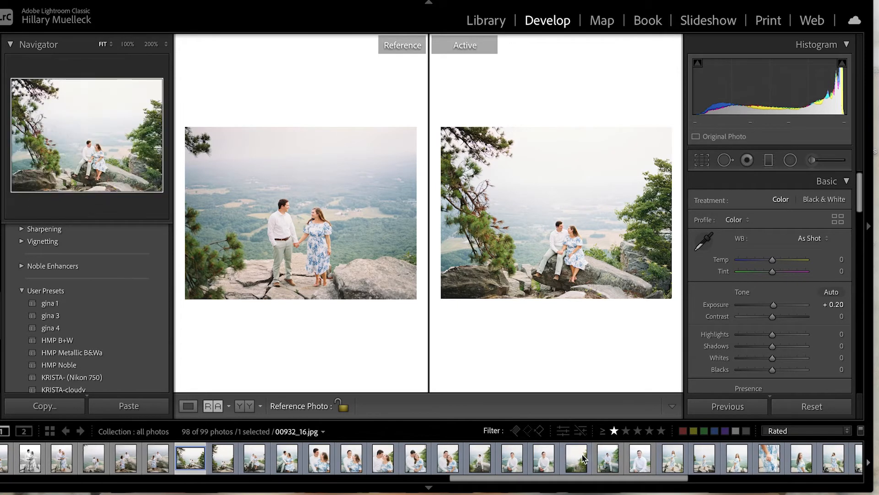
{"action": "left_click_drag", "start_coordinate": [531, 467], "coordinate": [364, 289]}
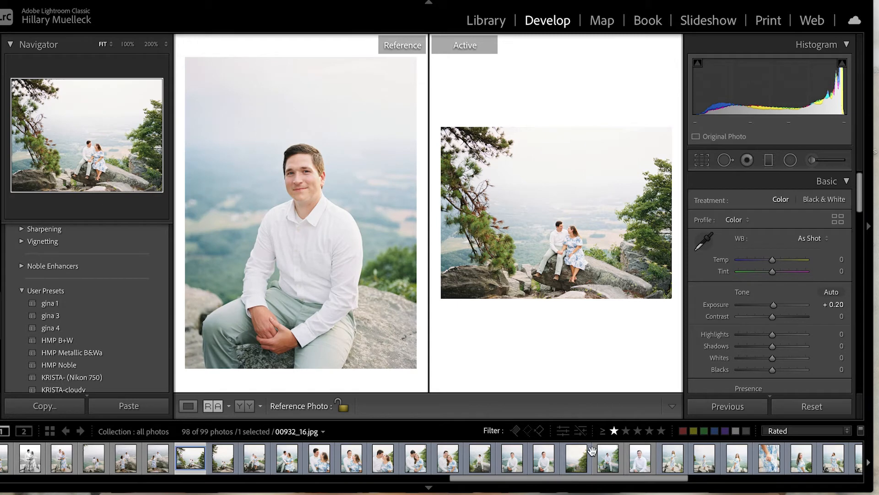
Step: Synchronize HMP_1536.NEF's settings to HMP_1565.NEF, the RAW photo of the man seated on the rock, and open it for editing
{"action": "left_click", "coordinate": [607, 458]}
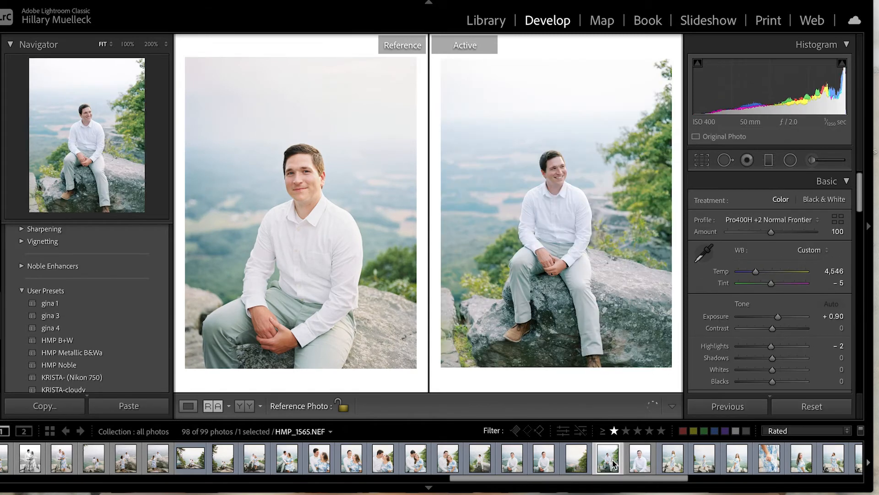
{"action": "left_click", "coordinate": [160, 465]}
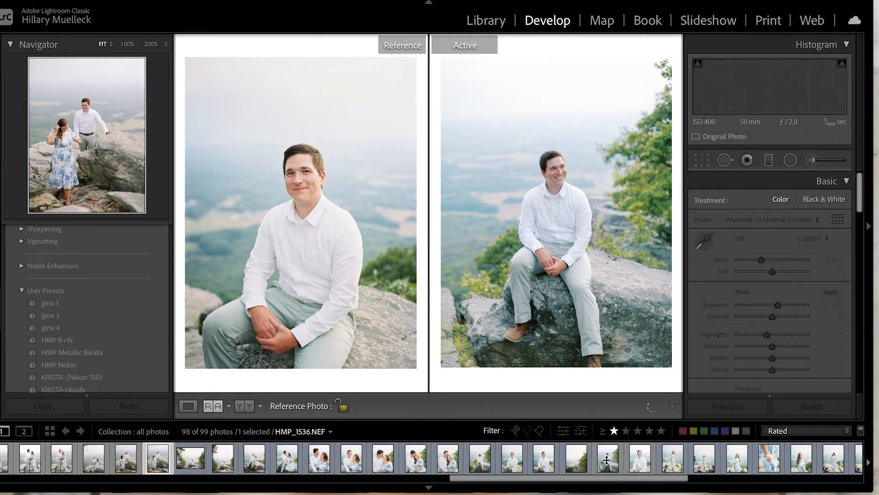
{"action": "left_click", "coordinate": [607, 459], "text": "super"}
{"action": "left_click", "coordinate": [751, 405]}
{"action": "left_click", "coordinate": [647, 304]}
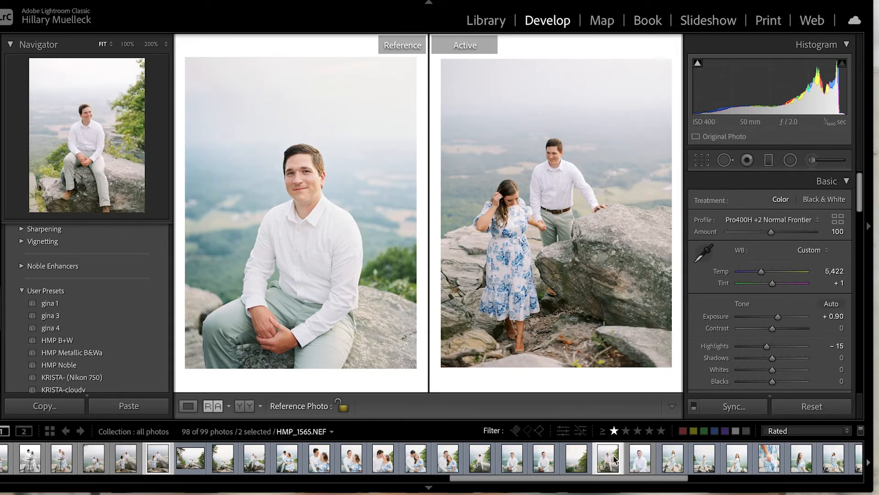
{"action": "left_click", "coordinate": [613, 460]}
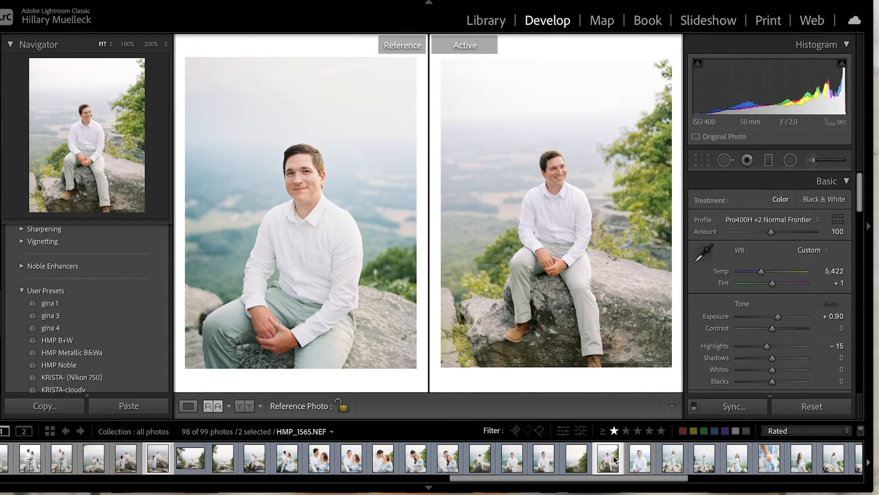
Step: Set HMP_1565.NEF's temperature to 5,131, tint to -8 and exposure to +1.10
{"action": "left_click_drag", "start_coordinate": [762, 274], "coordinate": [759, 272]}
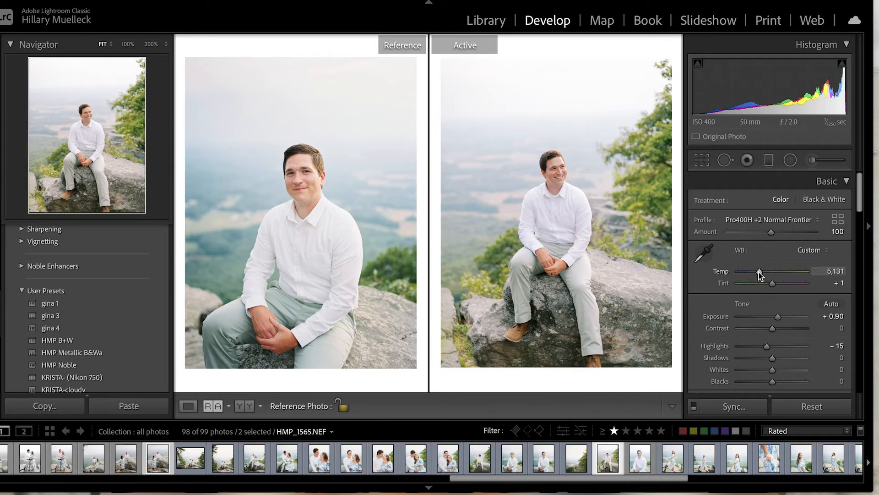
{"action": "left_click_drag", "start_coordinate": [772, 286], "coordinate": [771, 288]}
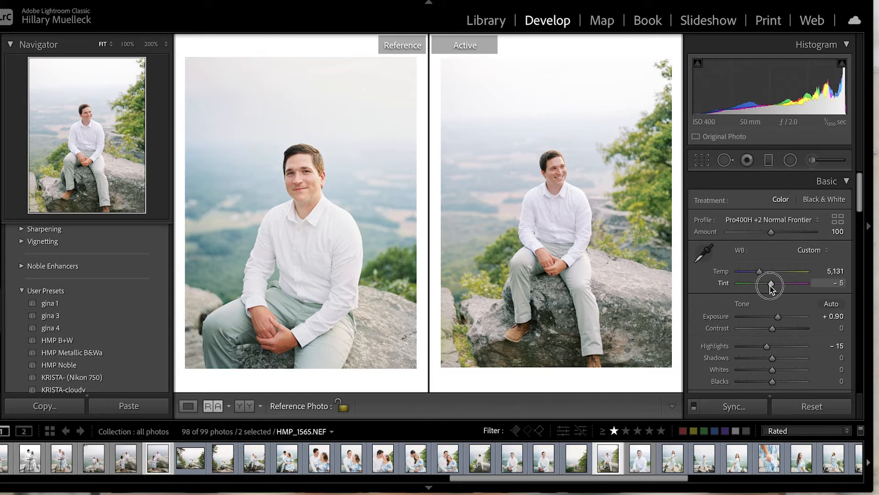
{"action": "key", "text": "equal"}
{"action": "key", "text": "equal"}
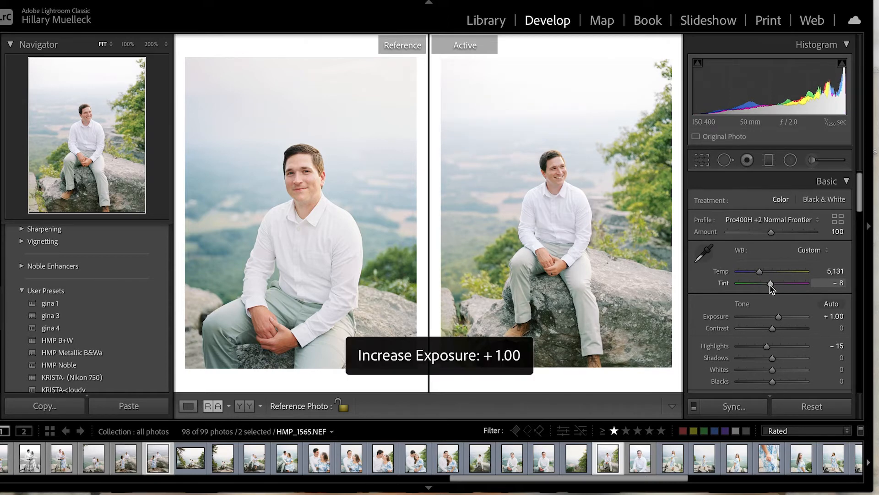
{"action": "scroll", "coordinate": [783, 311], "scroll_direction": "down", "scroll_amount": 5}
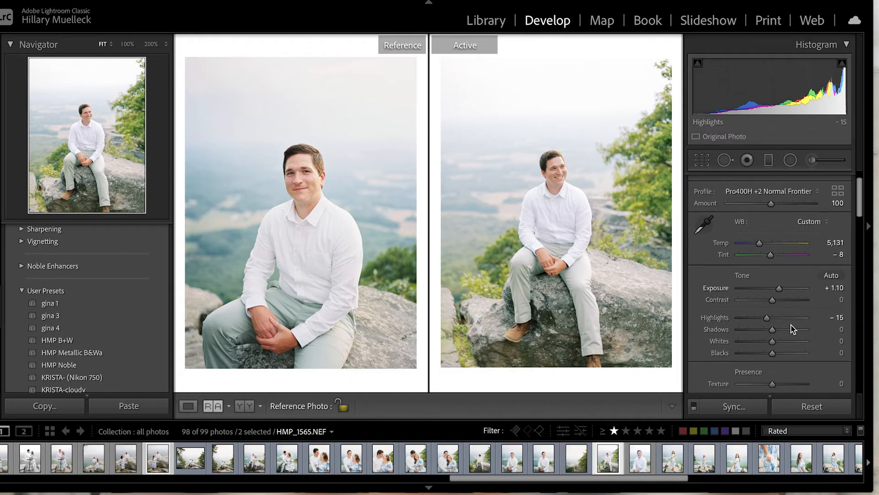
Step: Set HMP_1565.NEF's greens to hue +11, saturation -9 and luminance -12, and shift the photo upward within its crop
{"action": "scroll", "coordinate": [793, 329], "scroll_direction": "down", "scroll_amount": 5}
{"action": "left_click_drag", "start_coordinate": [776, 304], "coordinate": [774, 330]}
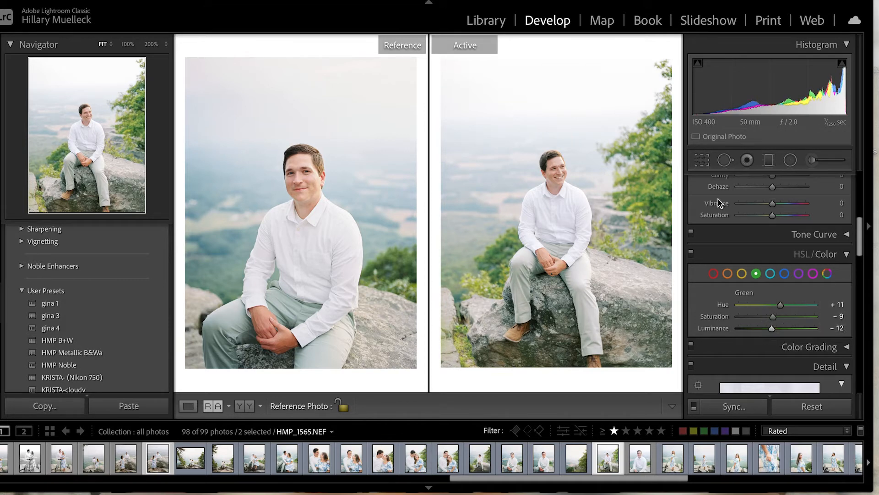
{"action": "left_click", "coordinate": [702, 160]}
{"action": "left_click_drag", "start_coordinate": [441, 276], "coordinate": [439, 241]}
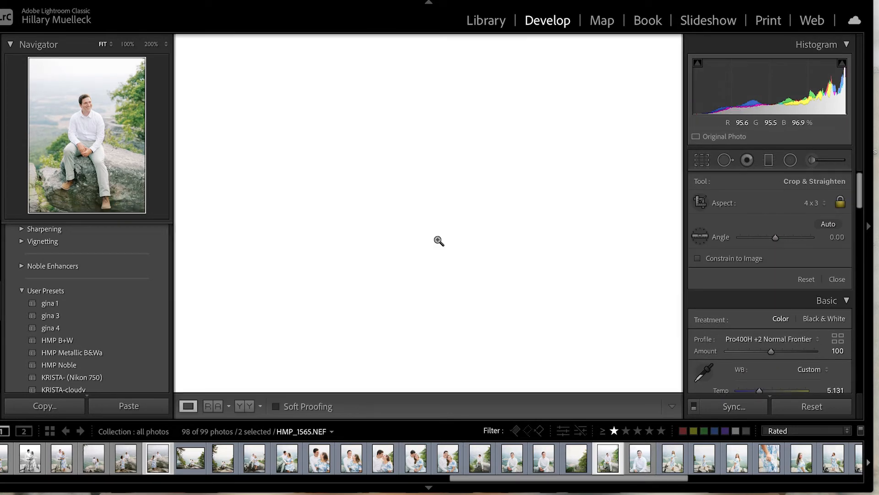
Step: Synchronize HMP_1565.NEF's settings to the RAW portraits HMP_1572, HMP_1600, HMP_1612 and HMP_1622
{"action": "scroll", "coordinate": [606, 468], "scroll_direction": "right", "scroll_amount": 1}
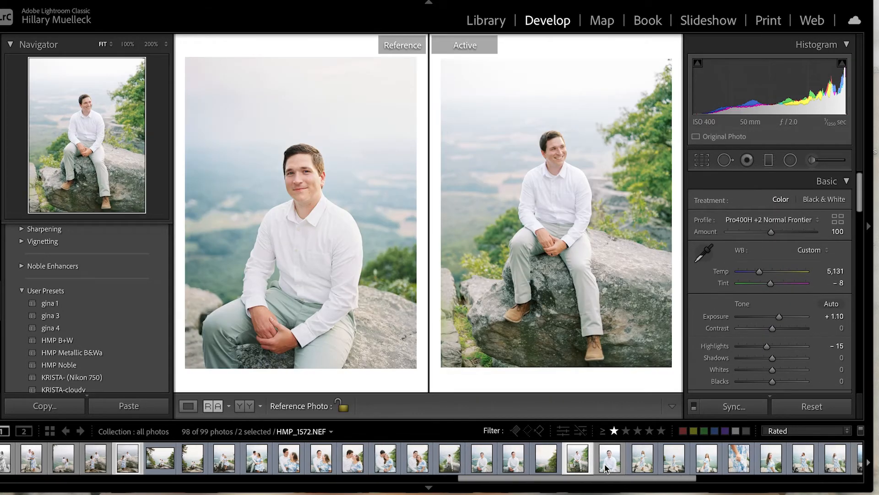
{"action": "scroll", "coordinate": [606, 467], "scroll_direction": "right", "scroll_amount": 1}
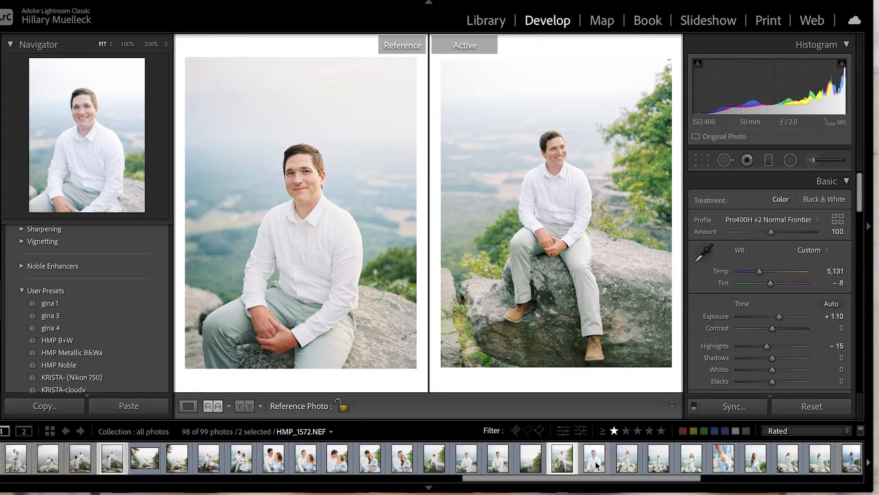
{"action": "scroll", "coordinate": [595, 460], "scroll_direction": "right", "scroll_amount": 5}
{"action": "left_click", "coordinate": [433, 456], "text": "ctrl"}
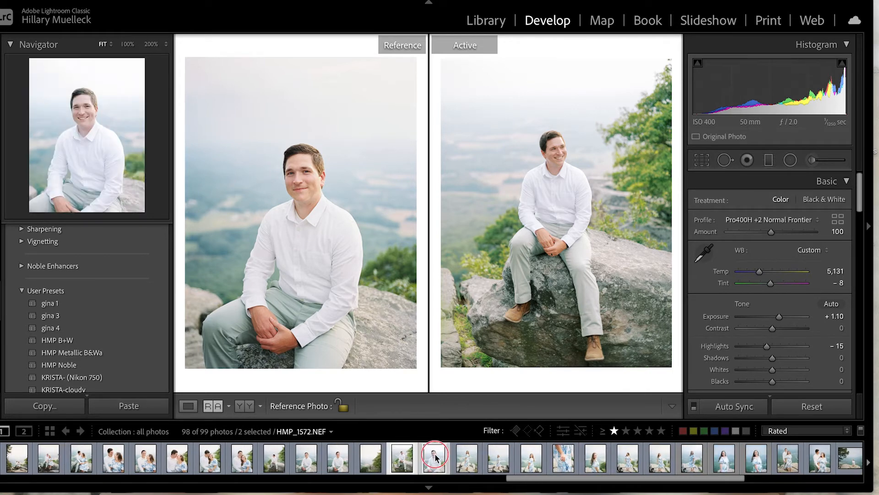
{"action": "left_click", "coordinate": [689, 463], "text": "ctrl"}
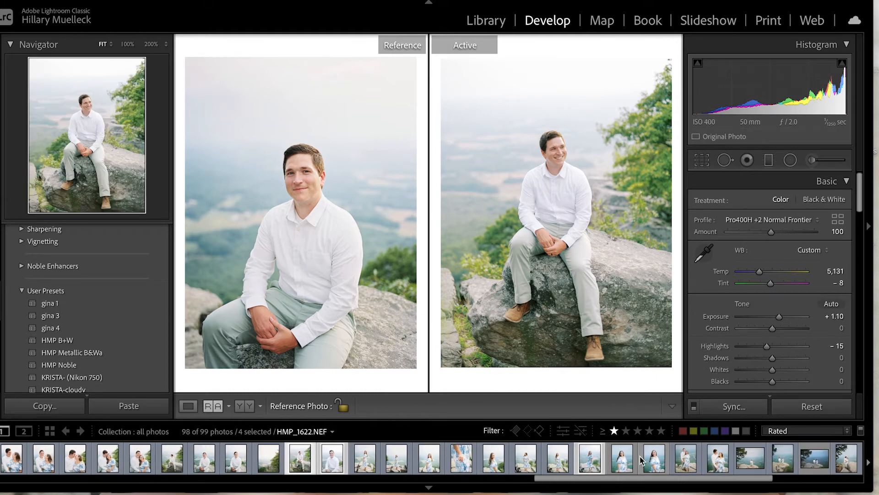
{"action": "left_click", "coordinate": [623, 457], "text": "ctrl"}
{"action": "left_click", "coordinate": [655, 458], "text": "ctrl"}
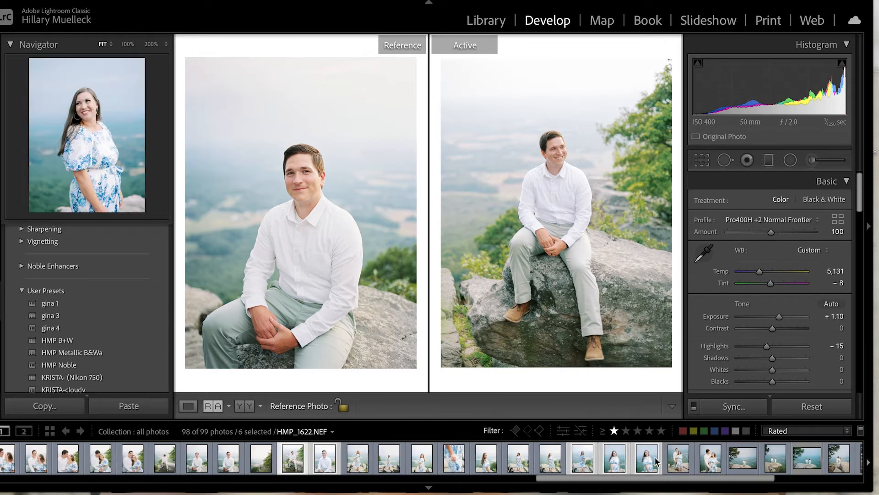
{"action": "left_click", "coordinate": [728, 408]}
{"action": "left_click", "coordinate": [639, 305]}
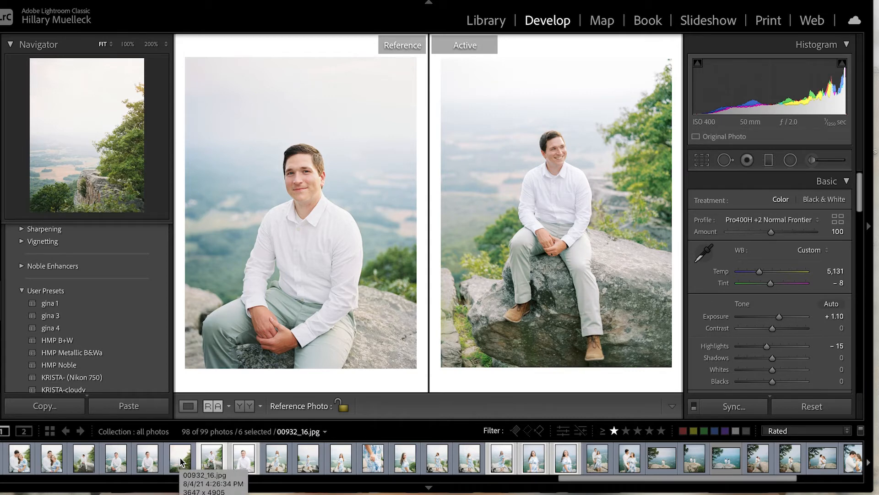
Step: Check the landscape JPEG 00932_16.jpg, and set the exposure of HMP_1572.NEF, the close portrait of the seated man, to +0.60
{"action": "left_click", "coordinate": [181, 460]}
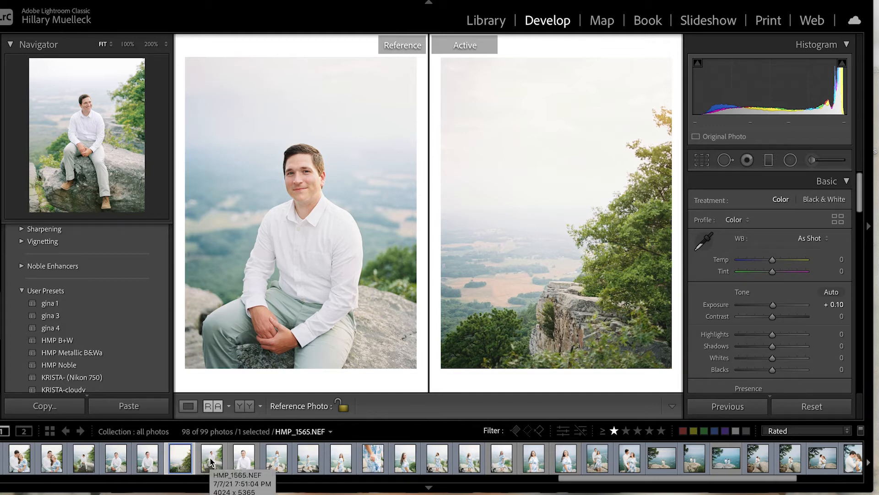
{"action": "left_click", "coordinate": [210, 461]}
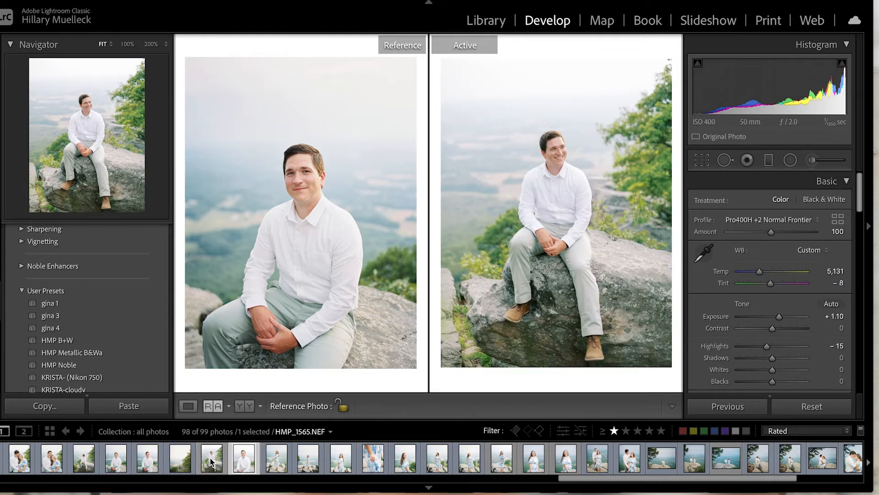
{"action": "key", "text": "Right"}
{"action": "key", "text": "minus"}
{"action": "key", "text": "minus"}
{"action": "key", "text": "minus"}
{"action": "key", "text": "minus"}
{"action": "key", "text": "minus"}
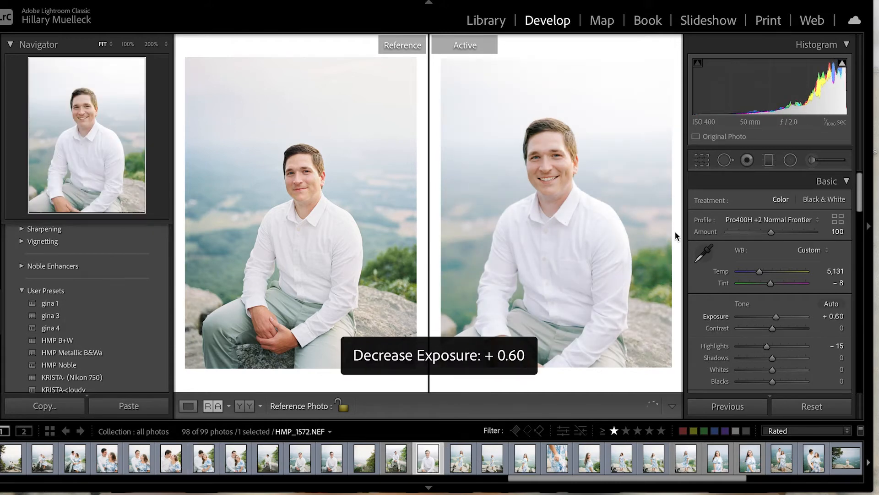
Step: Tighten HMP_1572.NEF's 4 x 3 crop slightly around the seated man
{"action": "left_click", "coordinate": [701, 160]}
{"action": "left_click_drag", "start_coordinate": [547, 77], "coordinate": [527, 78]}
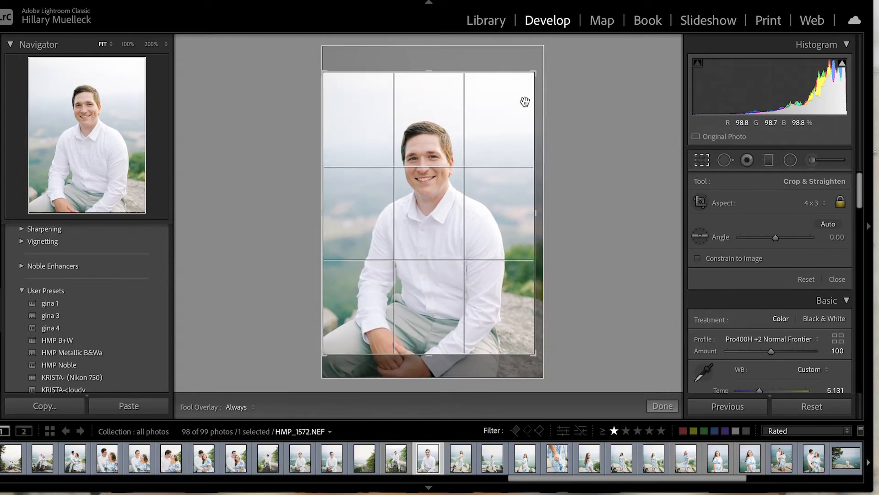
{"action": "key", "text": "shift+r"}
Step: Set 00931_07.jpg, the full-length JPEG of the woman on the rocks, as the reference photo and open HMP_1600.NEF for editing
{"action": "key", "text": "Right"}
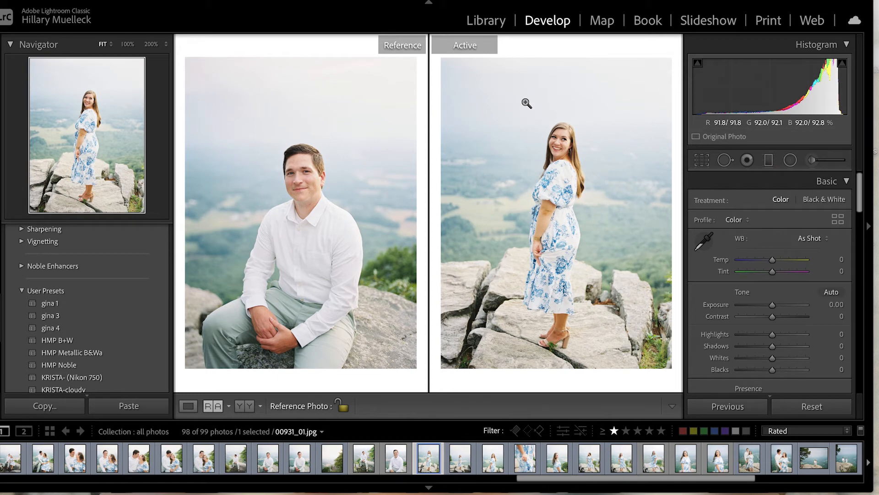
{"action": "key", "text": "Right"}
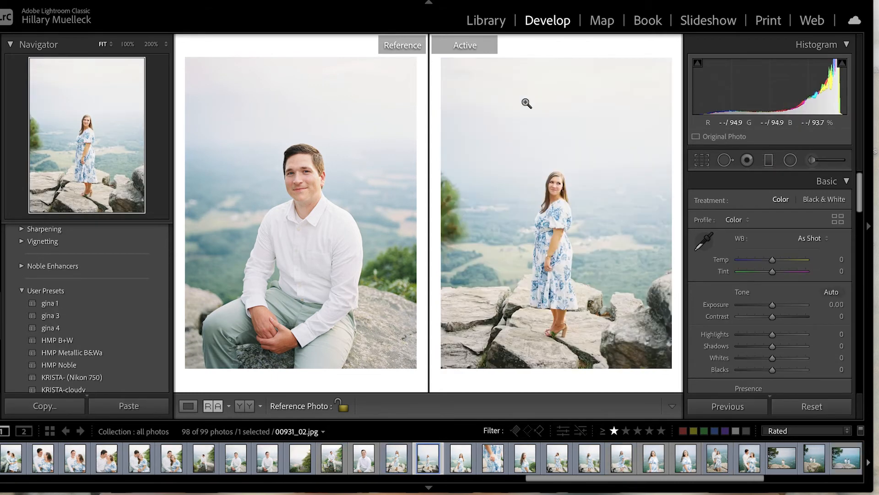
{"action": "key", "text": "Right"}
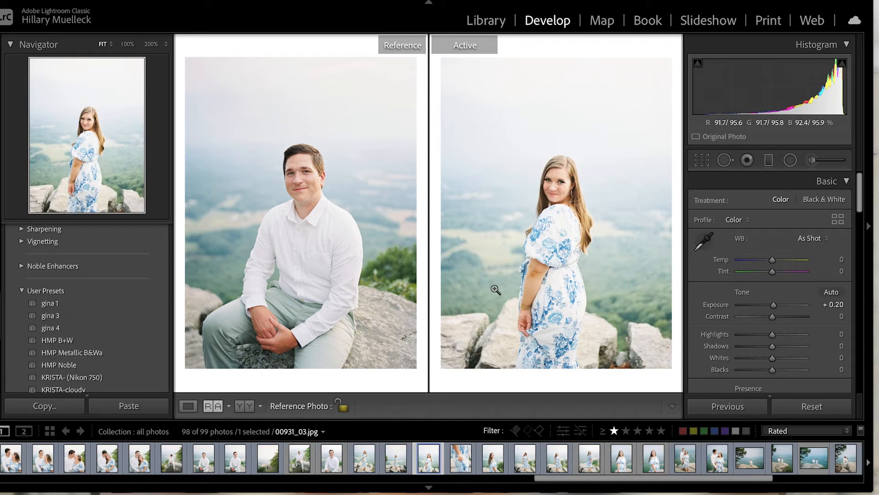
{"action": "key", "text": "Right"}
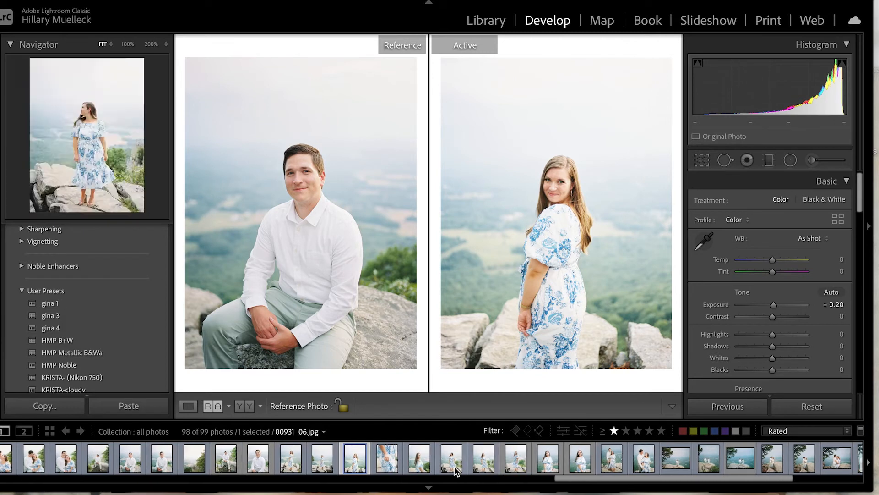
{"action": "left_click_drag", "start_coordinate": [482, 463], "coordinate": [348, 315]}
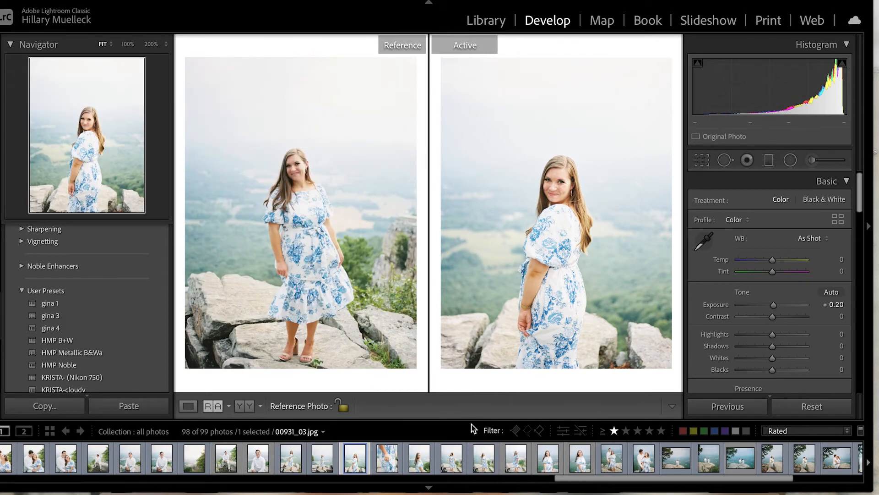
{"action": "left_click", "coordinate": [522, 463]}
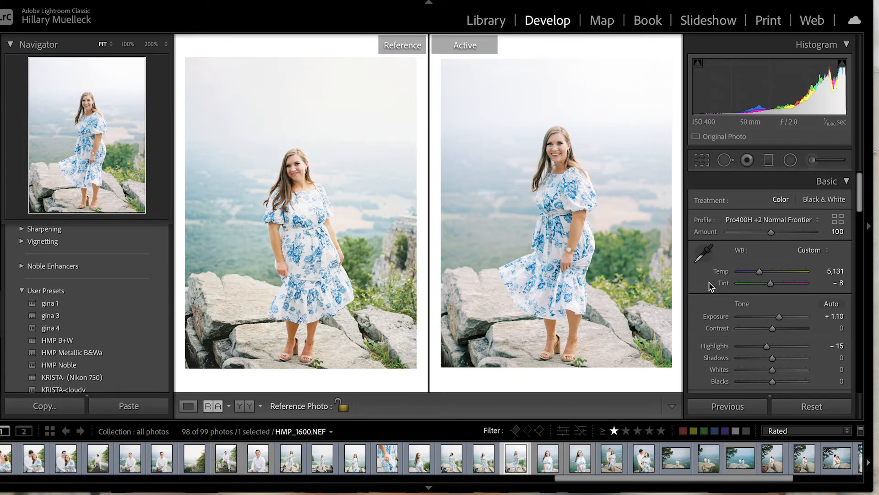
Step: Set HMP_1600.NEF's temperature to 5,539, highlights to -51 and whites to -18, keeping exposure at +1.10
{"action": "left_click_drag", "start_coordinate": [759, 271], "coordinate": [764, 273]}
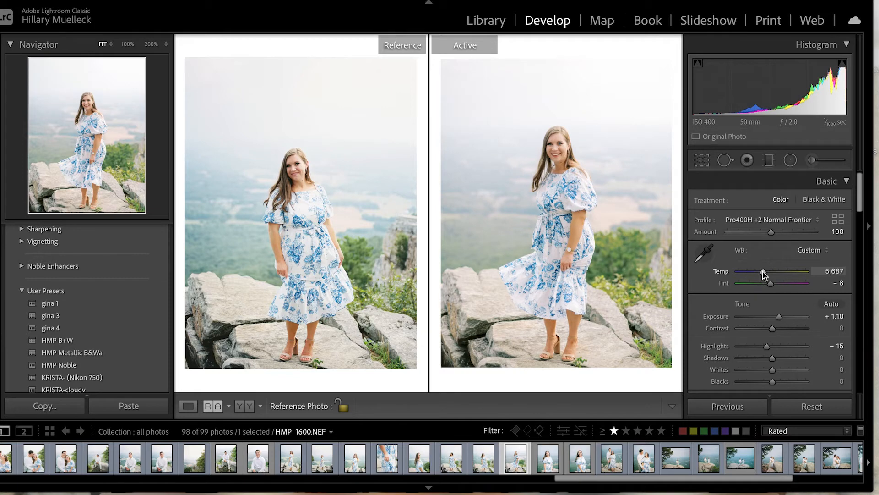
{"action": "left_click_drag", "start_coordinate": [768, 347], "coordinate": [765, 372]}
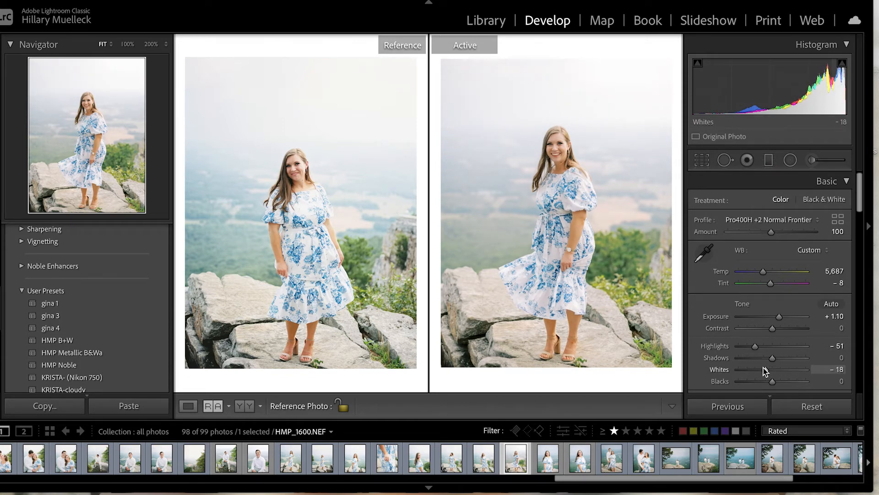
{"action": "key", "text": "equal"}
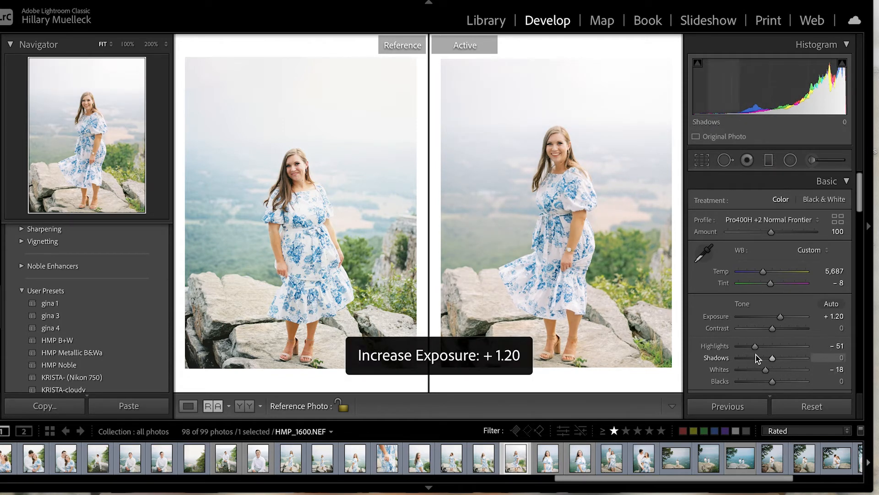
{"action": "key", "text": "minus"}
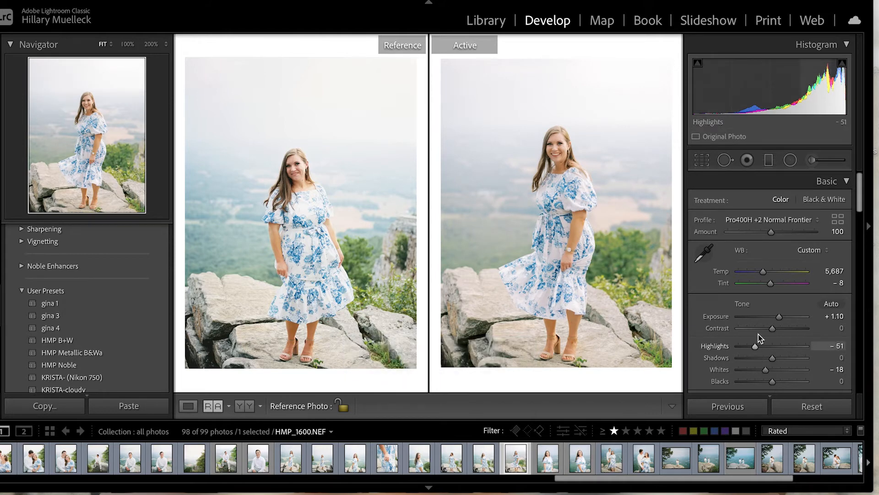
{"action": "left_click_drag", "start_coordinate": [763, 271], "coordinate": [763, 271]}
Step: Shift HMP_1600.NEF slightly upward within its crop to leave more rock below the woman's feet
{"action": "left_click", "coordinate": [702, 160]}
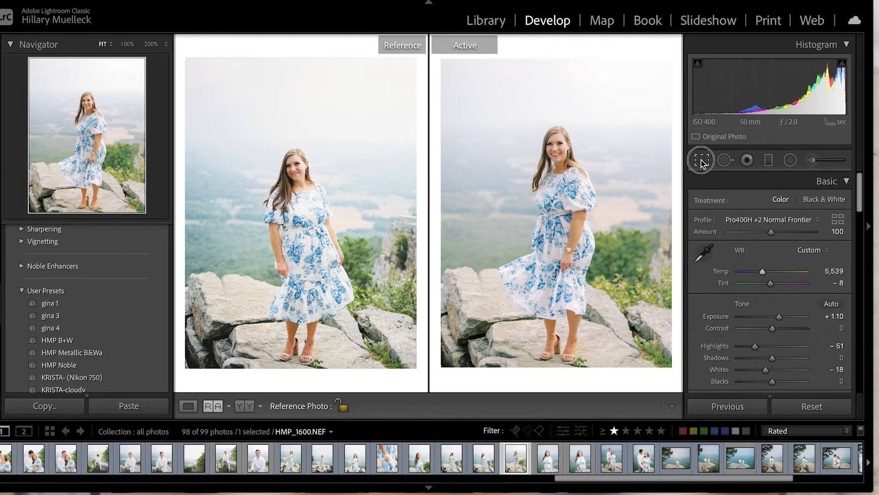
{"action": "left_click_drag", "start_coordinate": [437, 249], "coordinate": [438, 245]}
{"action": "key", "text": "Return"}
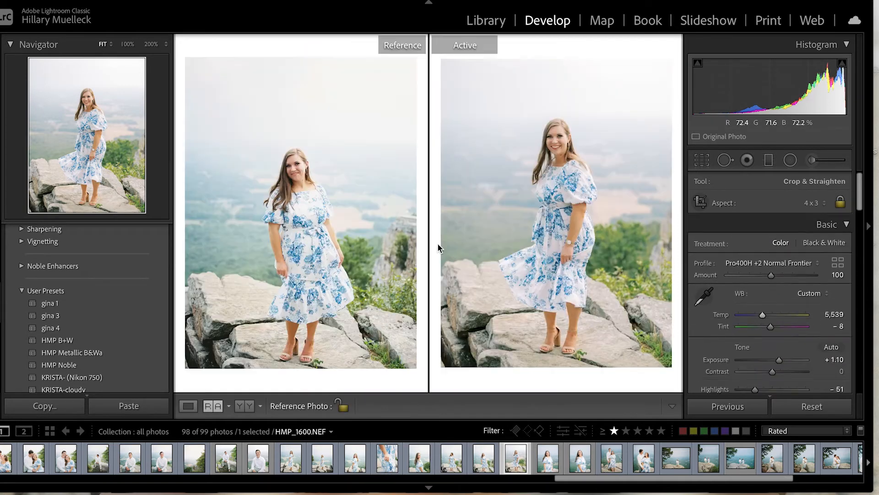
Step: Synchronize HMP_1600.NEF's settings to the two closer RAW portraits of the woman, HMP_1612.NEF and HMP_1622.NEF
{"action": "left_click", "coordinate": [584, 459], "text": "shift"}
{"action": "left_click", "coordinate": [720, 407]}
{"action": "left_click", "coordinate": [636, 304]}
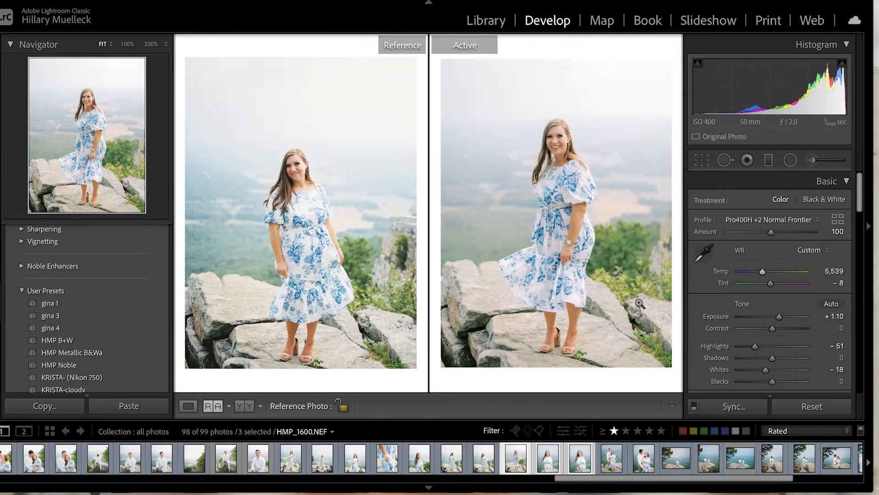
Step: Set HMP_1612.NEF's exposure to +1.00 and compare it with HMP_1622.NEF
{"action": "left_click", "coordinate": [487, 456]}
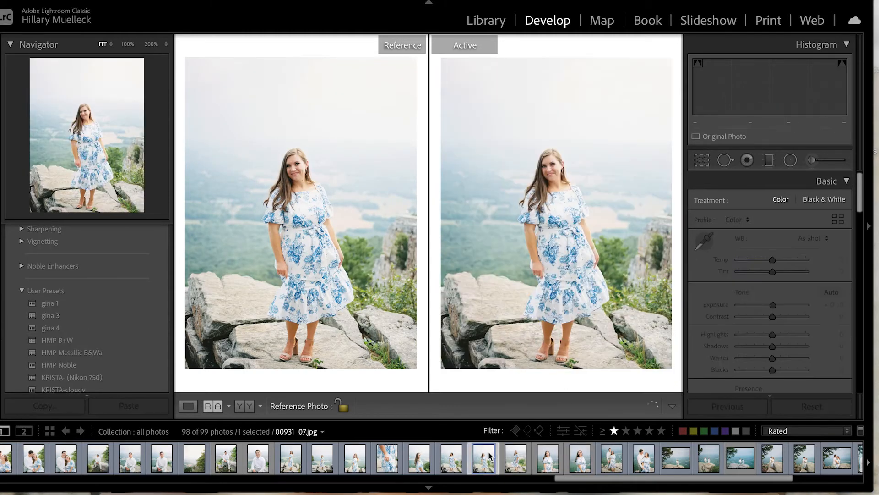
{"action": "key", "text": "Right"}
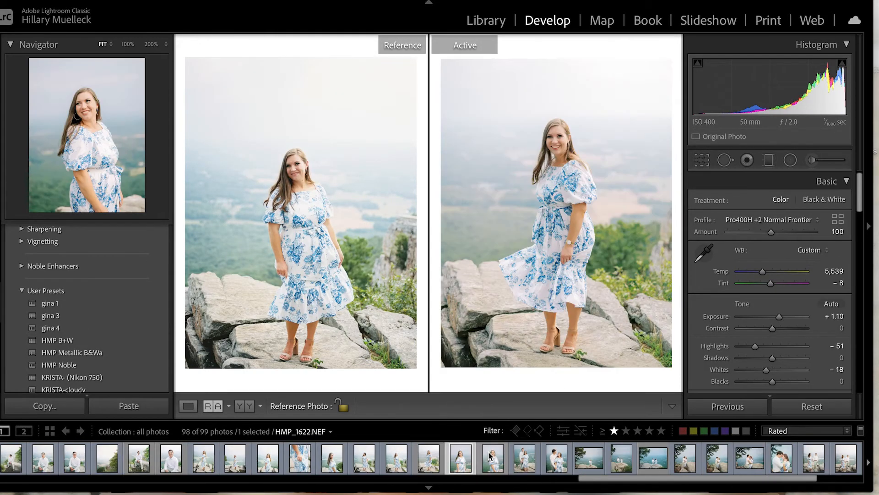
{"action": "key", "text": "Right"}
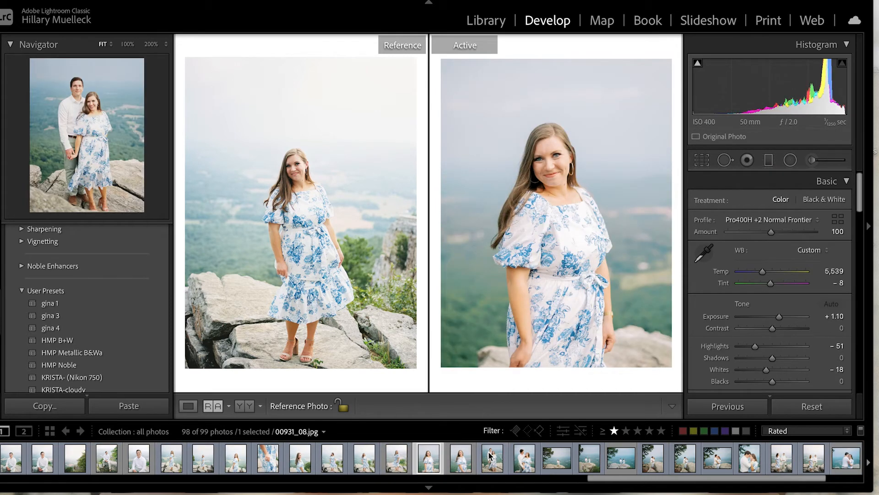
{"action": "key", "text": "minus"}
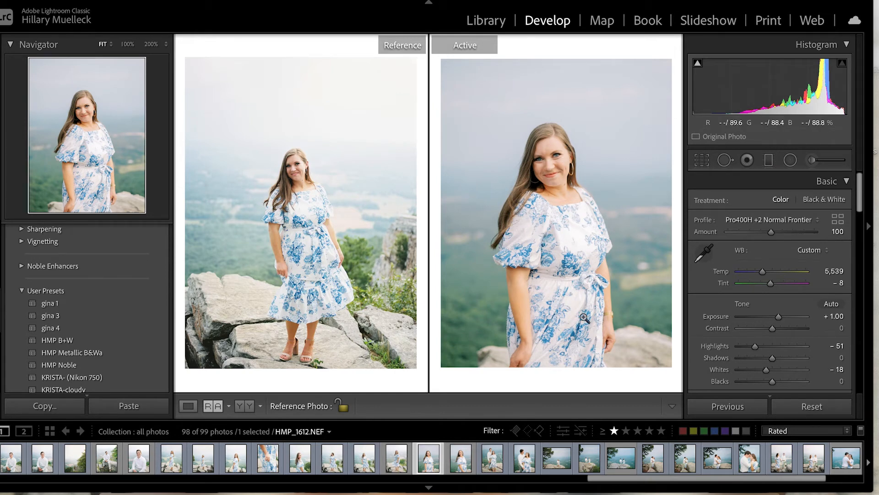
{"action": "left_click", "coordinate": [460, 459]}
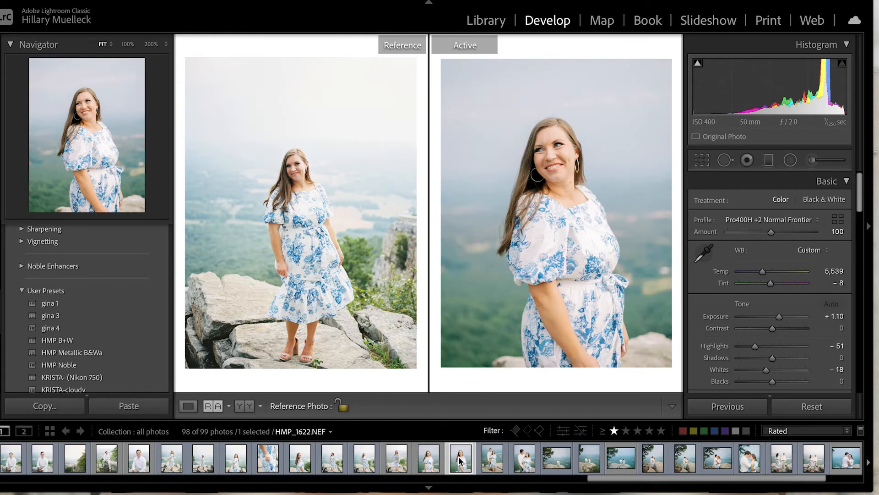
{"action": "left_click", "coordinate": [425, 460]}
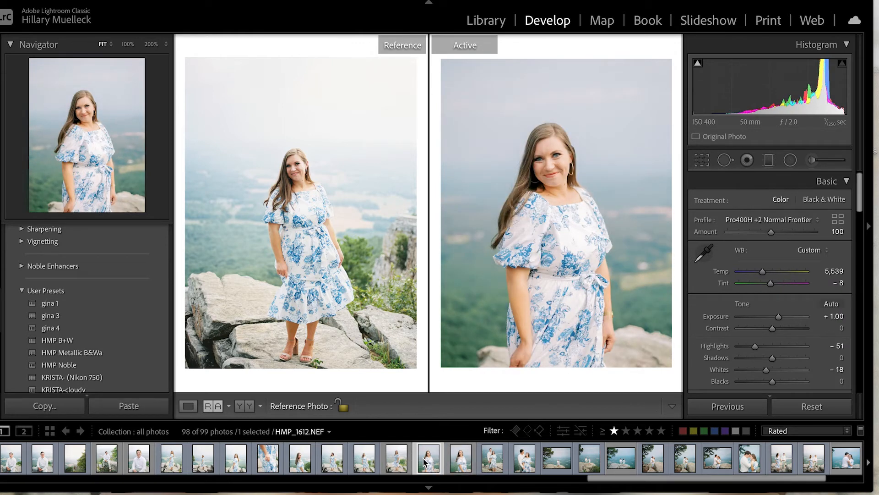
Step: Create a black-and-white virtual copy of HMP_1612.NEF with the HMP B+W preset and set its exposure to +0.60
{"action": "right_click", "coordinate": [429, 462]}
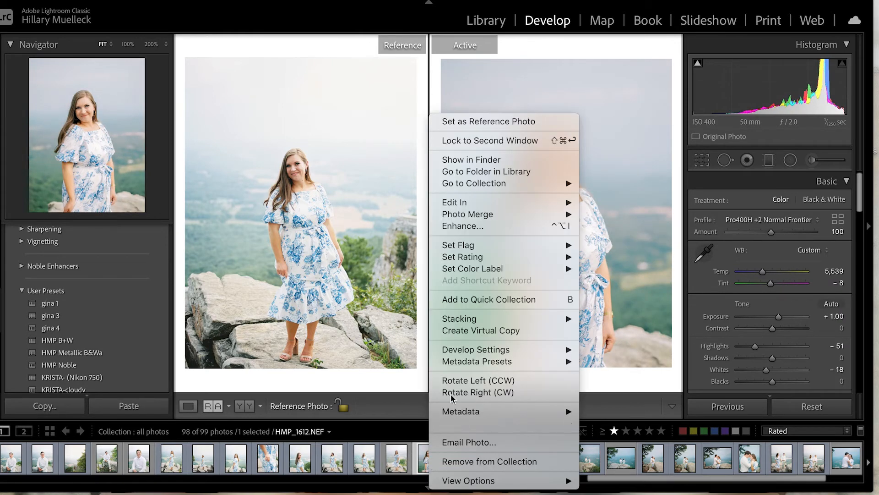
{"action": "left_click", "coordinate": [484, 335]}
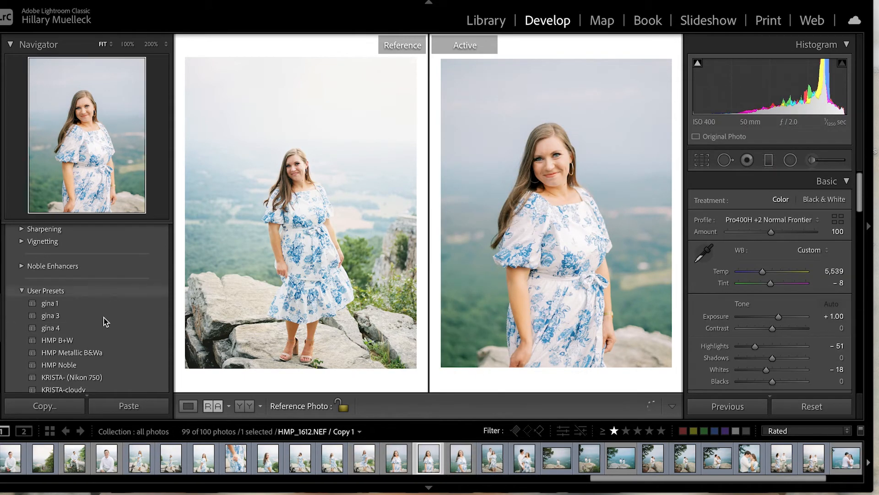
{"action": "left_click", "coordinate": [92, 344]}
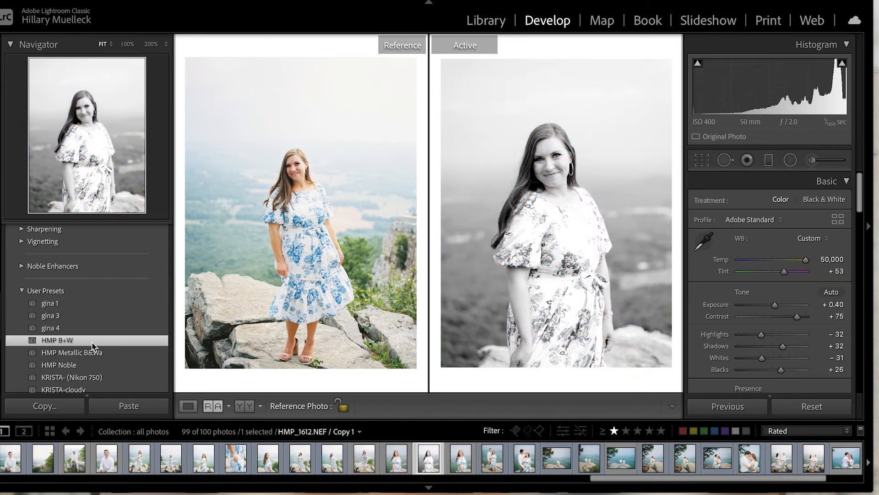
{"action": "key", "text": "equal"}
{"action": "key", "text": "equal"}
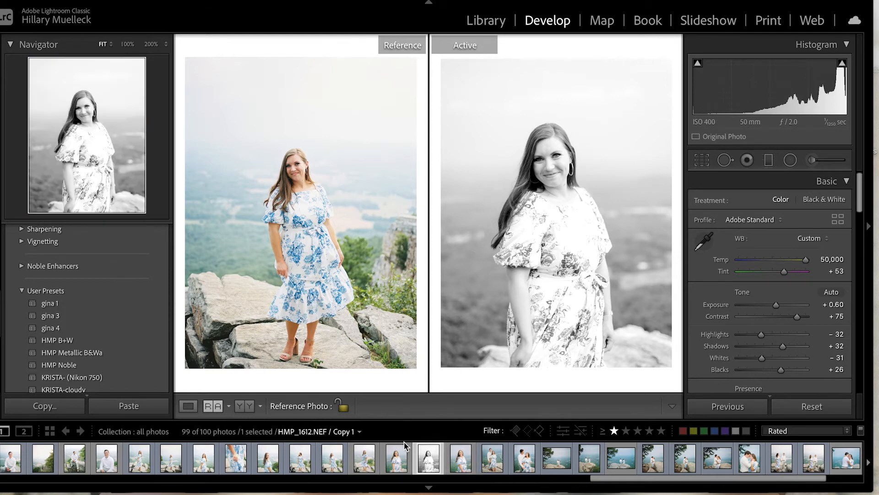
Step: Open HMP_1622.NEF and make the horizontal photo of the couple embracing on the rock near the pine tree the reference
{"action": "key", "text": "minus"}
{"action": "left_click", "coordinate": [461, 464]}
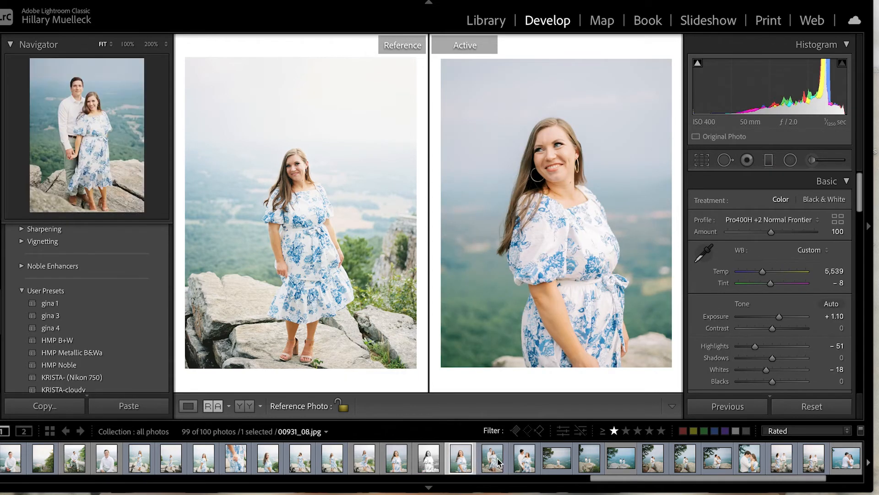
{"action": "scroll", "coordinate": [498, 463], "scroll_direction": "down", "scroll_amount": 2}
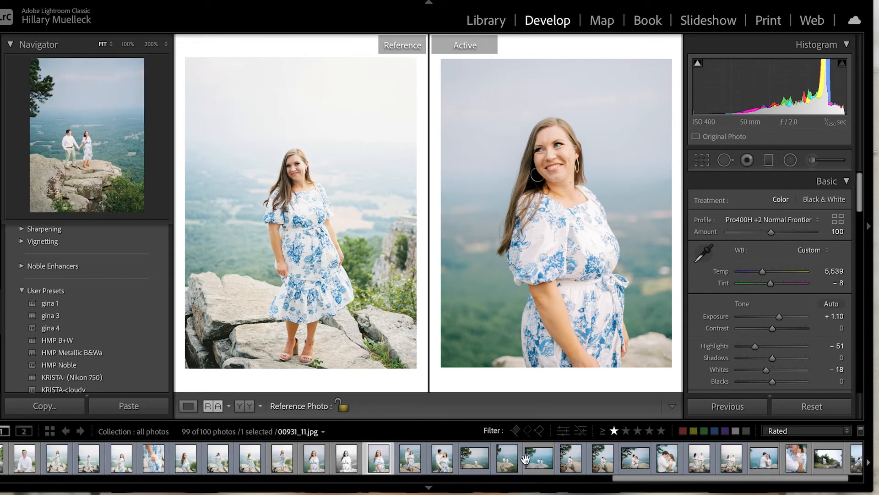
{"action": "left_click_drag", "start_coordinate": [539, 458], "coordinate": [362, 280]}
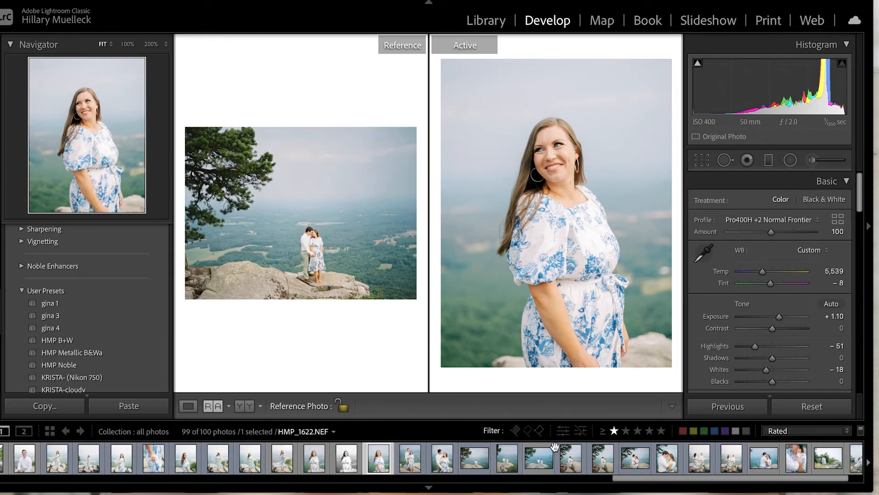
Step: Set HMP_1640.NEF's temperature to 5,487 and shift the photo within its crop so the couple stands further right
{"action": "left_click", "coordinate": [542, 463]}
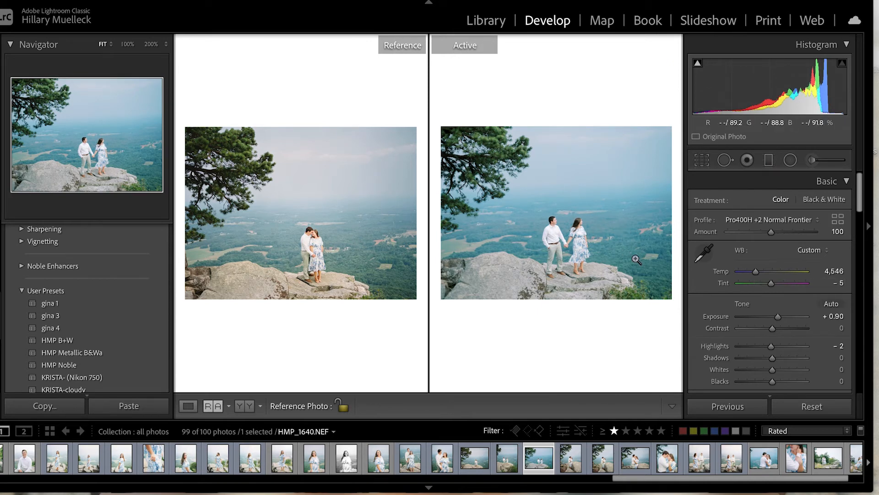
{"action": "left_click_drag", "start_coordinate": [756, 272], "coordinate": [764, 273]}
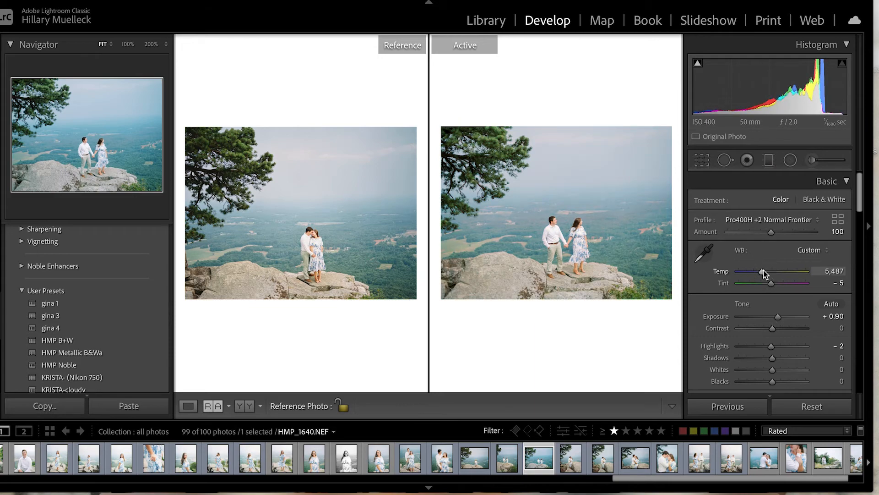
{"action": "left_click", "coordinate": [702, 160]}
{"action": "left_click_drag", "start_coordinate": [668, 57], "coordinate": [666, 73]}
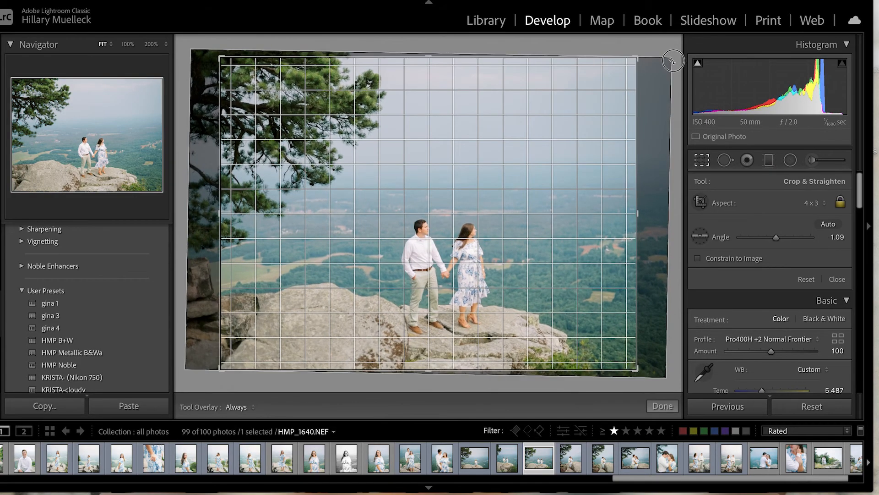
{"action": "left_click_drag", "start_coordinate": [526, 208], "coordinate": [553, 209]}
{"action": "key", "text": "Return"}
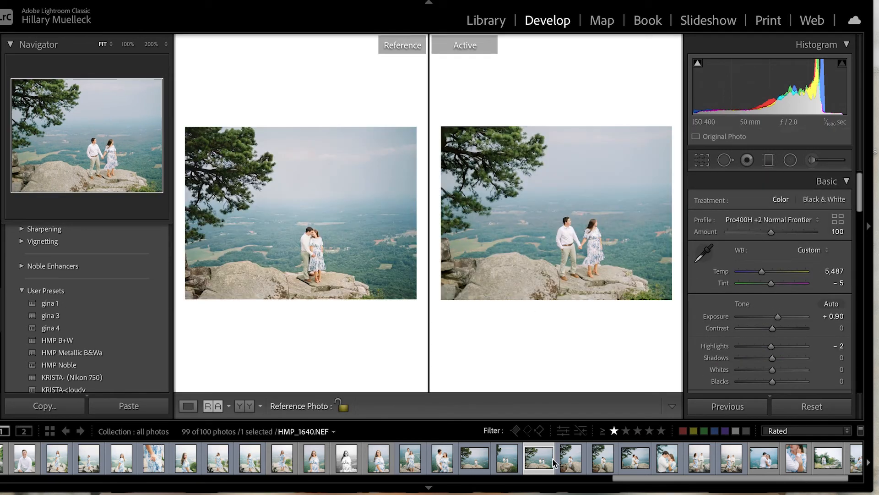
Step: Synchronize HMP_1640.NEF's settings to the five RAW photos from HMP_1663.NEF through HMP_1694.NEF
{"action": "scroll", "coordinate": [587, 458], "scroll_direction": "down", "scroll_amount": 1}
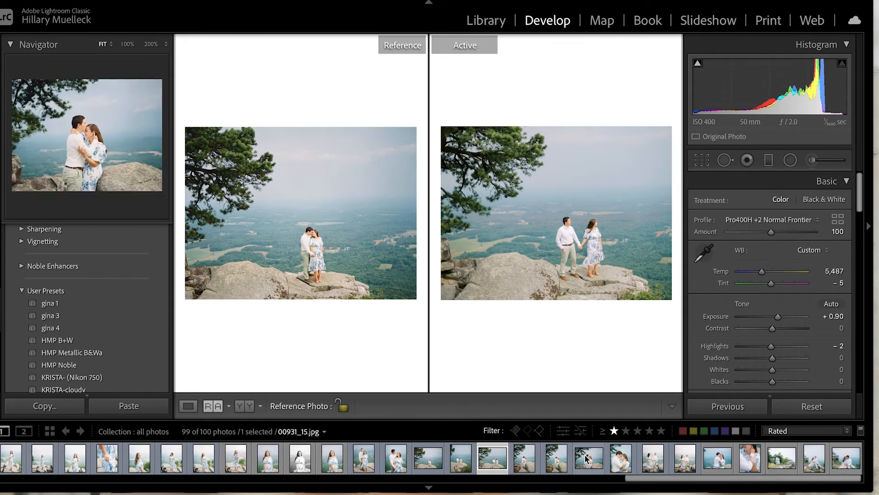
{"action": "left_click", "coordinate": [717, 459], "text": "ctrl"}
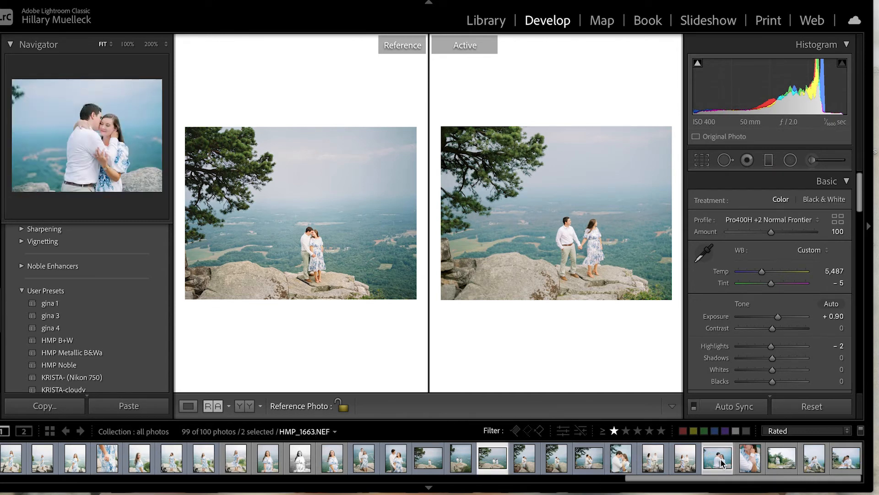
{"action": "left_click", "coordinate": [749, 459], "text": "ctrl"}
{"action": "left_click", "coordinate": [782, 459], "text": "ctrl"}
{"action": "left_click", "coordinate": [814, 459], "text": "ctrl"}
{"action": "left_click", "coordinate": [836, 460], "text": "ctrl"}
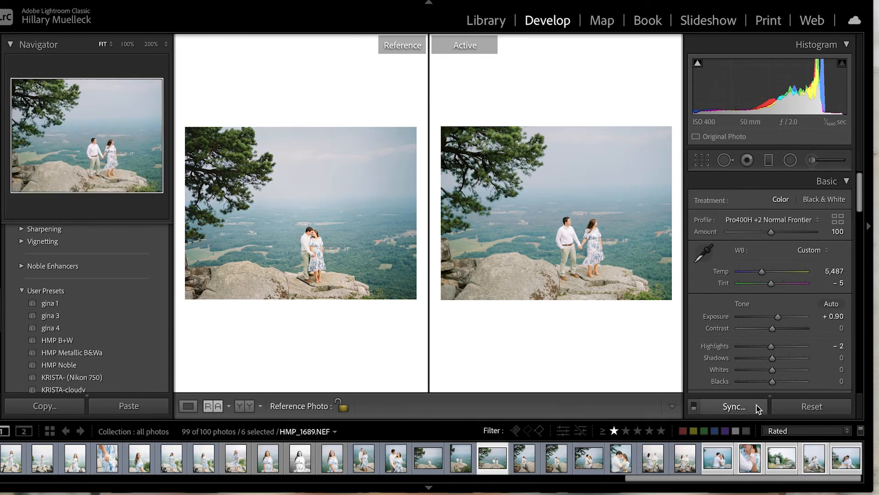
{"action": "left_click", "coordinate": [734, 406]}
{"action": "left_click", "coordinate": [645, 304]}
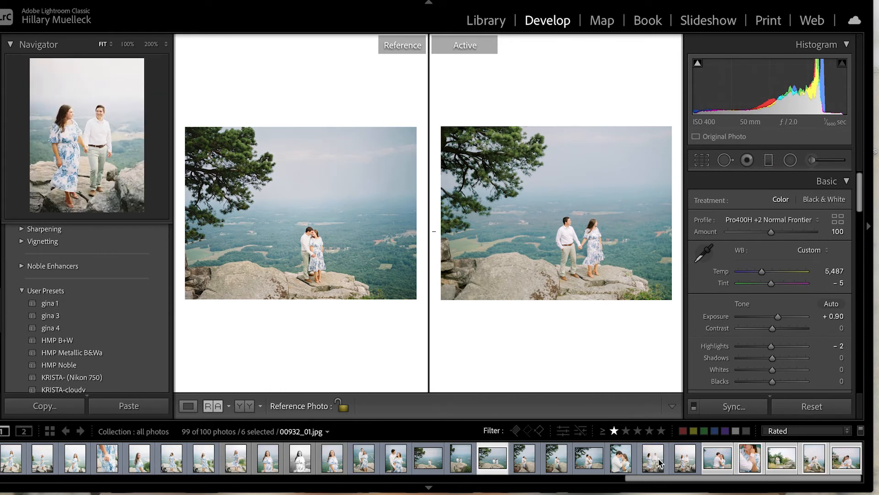
Step: Set 00932_01.jpg's temperature to -3, and 00932_02.jpg's temperature to -6, tint to -4 and exposure to +0.20
{"action": "left_click", "coordinate": [685, 459]}
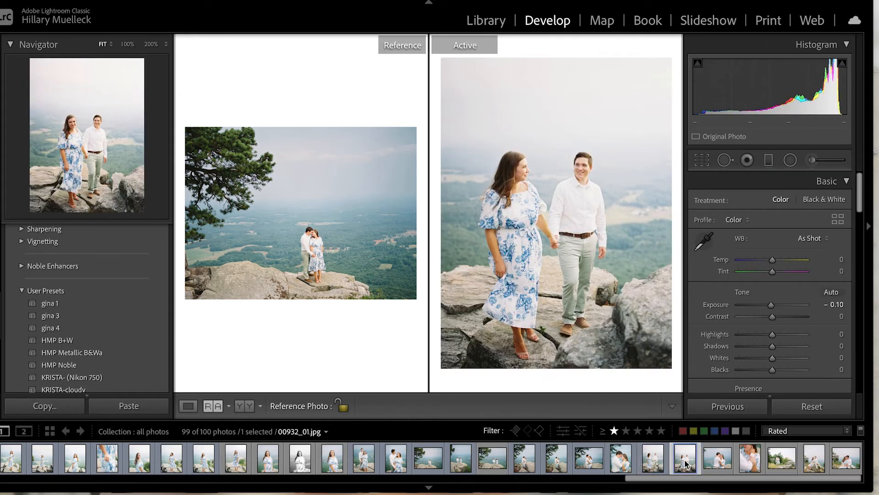
{"action": "left_click", "coordinate": [645, 459]}
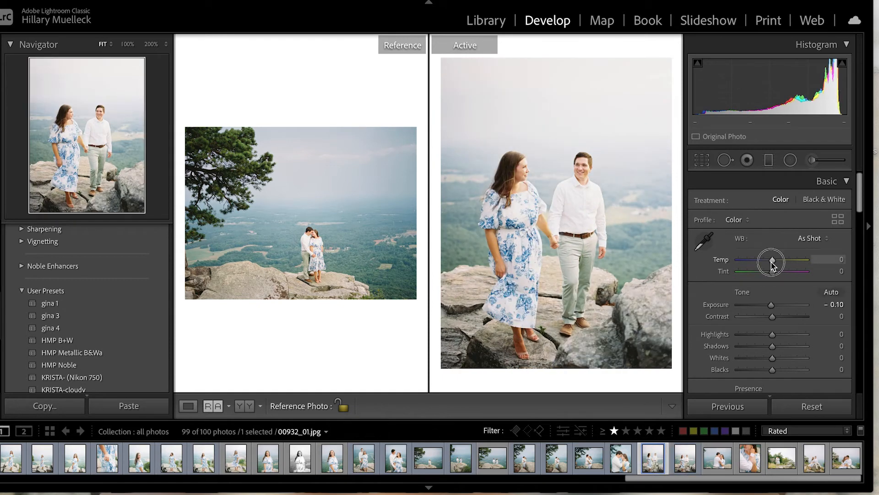
{"action": "key", "text": "Right"}
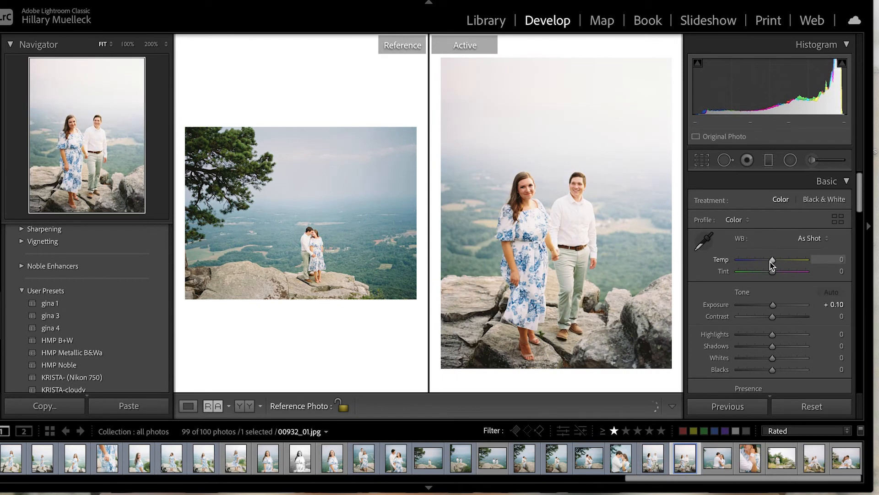
{"action": "left_click_drag", "start_coordinate": [772, 263], "coordinate": [770, 273]}
{"action": "key", "text": "equal"}
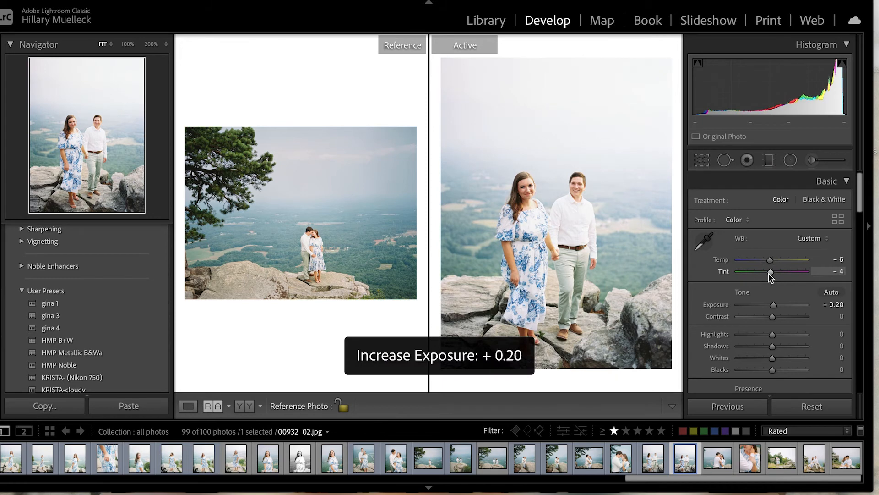
{"action": "key", "text": "Left"}
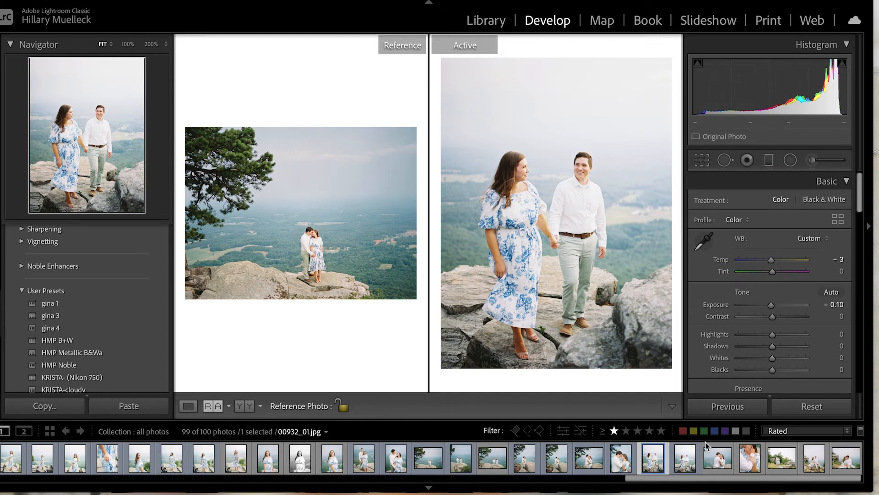
{"action": "left_click", "coordinate": [685, 459]}
Step: Convert HMP_1663.NEF to black and white with the HMP B+W preset and set its exposure to +0.40
{"action": "left_click", "coordinate": [719, 459]}
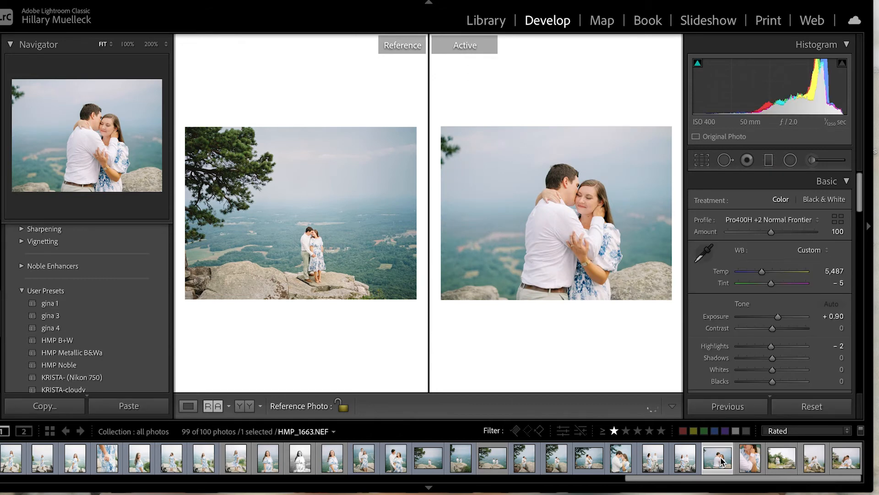
{"action": "key", "text": "minus"}
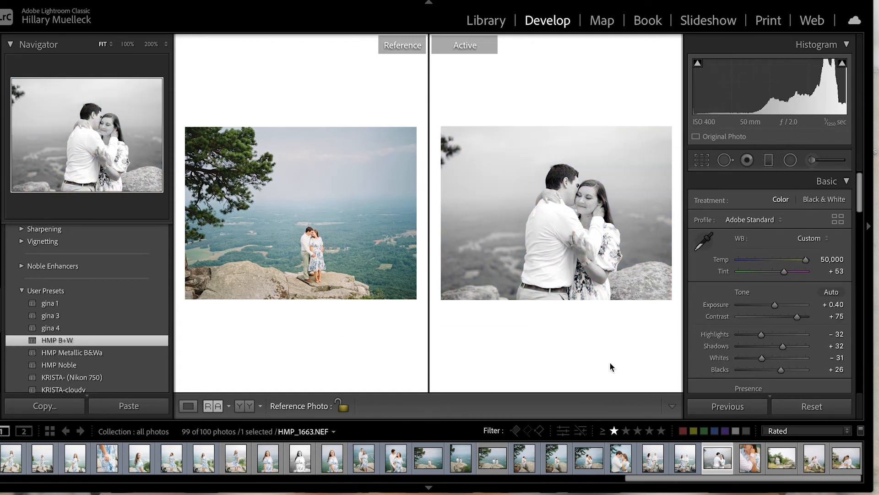
Step: Set HMP_1672.NEF's exposure to +1.10, temperature to 5,052 and tint to -16
{"action": "left_click", "coordinate": [756, 463]}
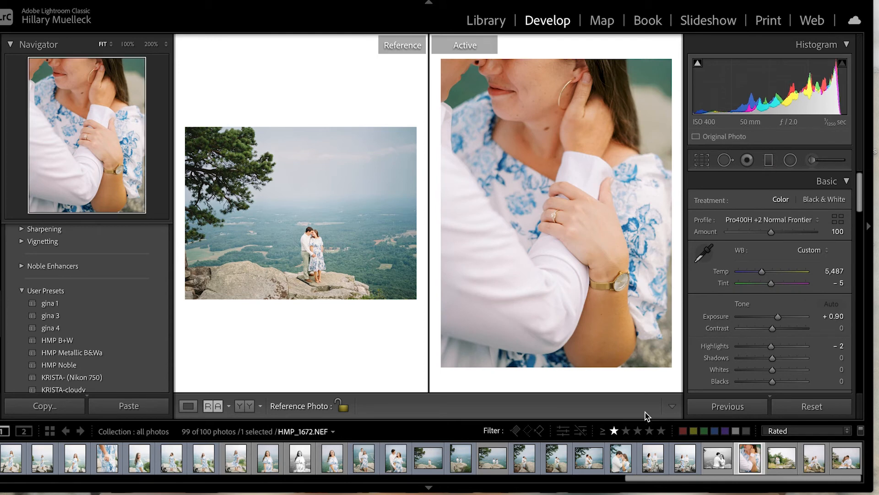
{"action": "key", "text": "equal"}
{"action": "key", "text": "equal"}
{"action": "left_click_drag", "start_coordinate": [762, 271], "coordinate": [760, 272]}
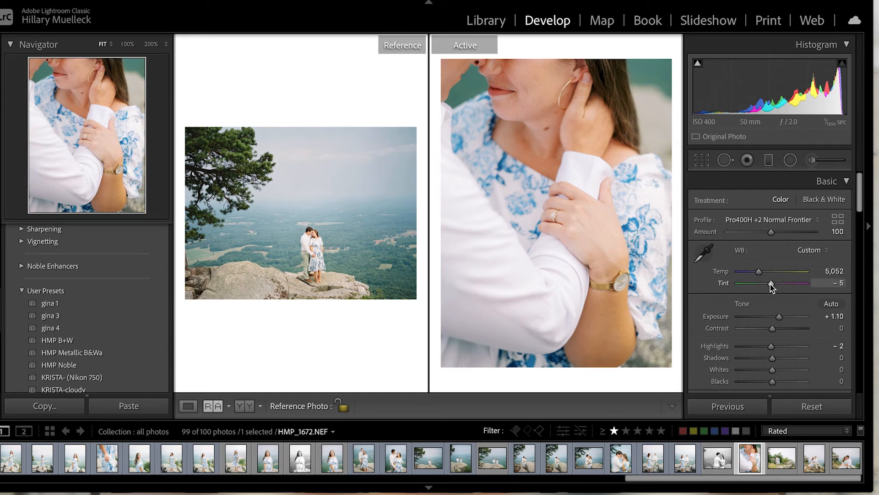
{"action": "left_click_drag", "start_coordinate": [770, 284], "coordinate": [769, 286]}
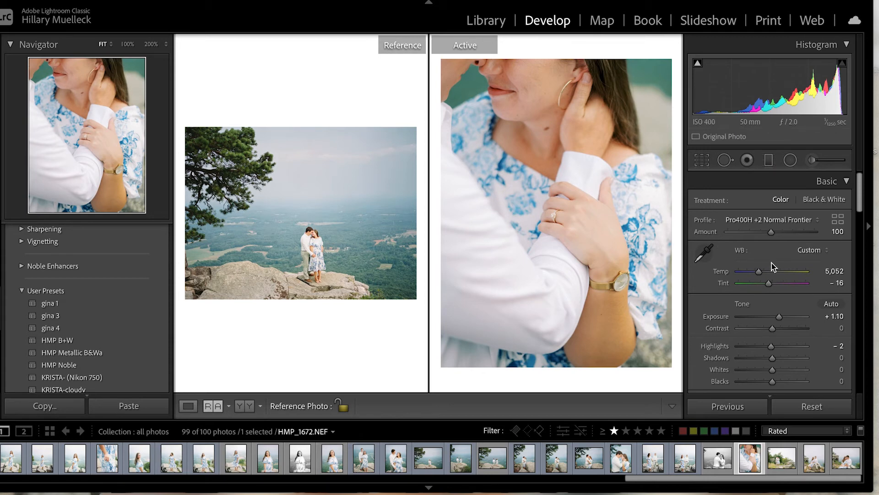
Step: Set HMP_1685.NEF's exposure to +0.60 and temperature to 5,109, and its greens to hue +6 and saturation -14
{"action": "left_click", "coordinate": [785, 460]}
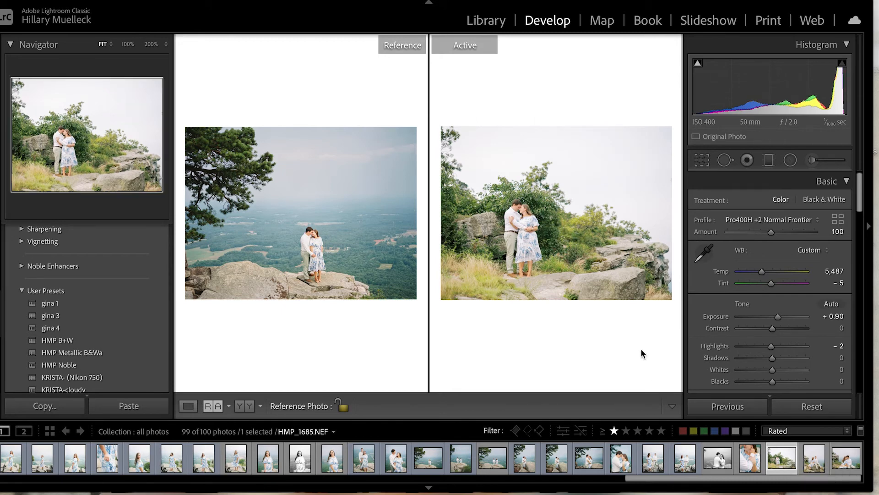
{"action": "key", "text": "minus"}
{"action": "key", "text": "minus"}
{"action": "key", "text": "minus"}
{"action": "key", "text": "minus"}
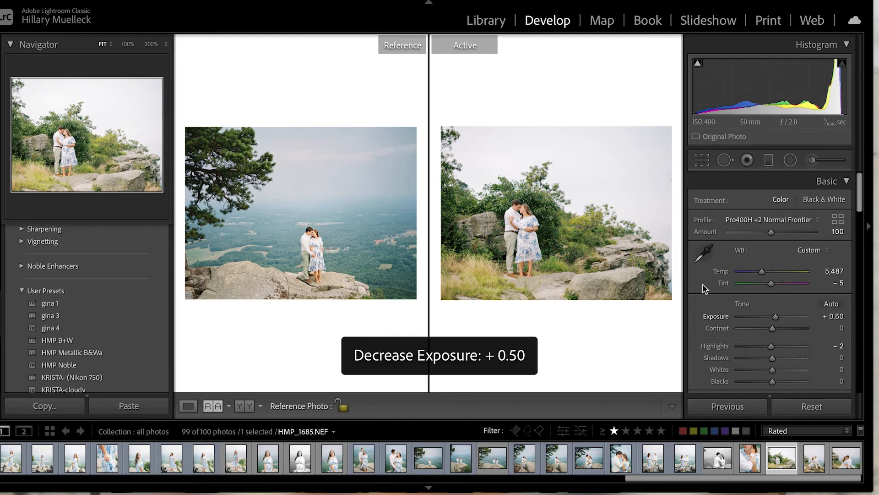
{"action": "key", "text": "equal"}
{"action": "left_click_drag", "start_coordinate": [762, 272], "coordinate": [759, 272]}
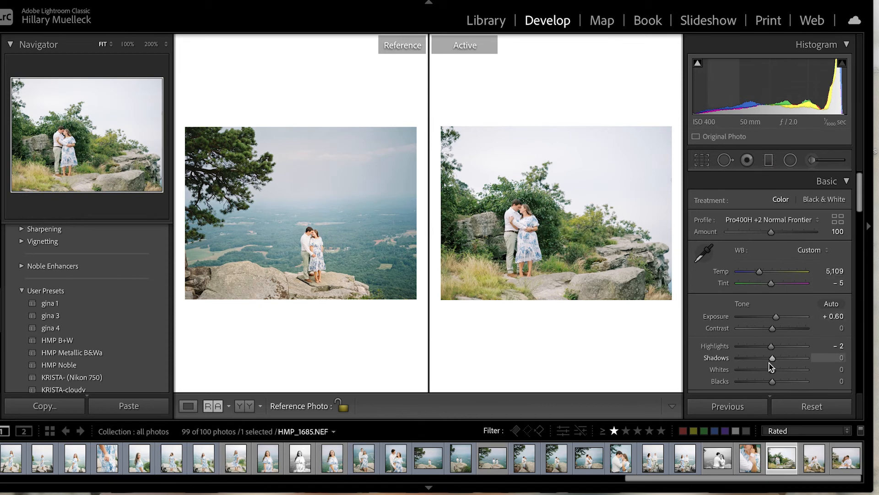
{"action": "scroll", "coordinate": [771, 352], "scroll_direction": "down", "scroll_amount": 5}
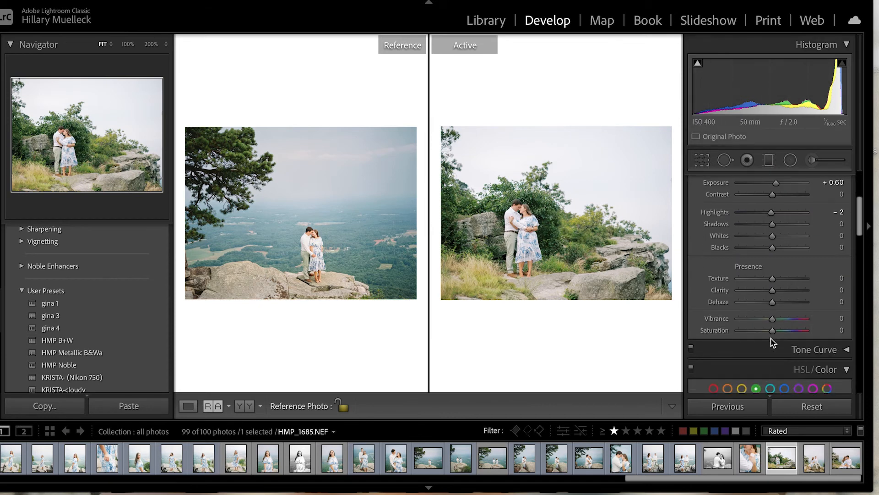
{"action": "left_click_drag", "start_coordinate": [772, 339], "coordinate": [770, 359]}
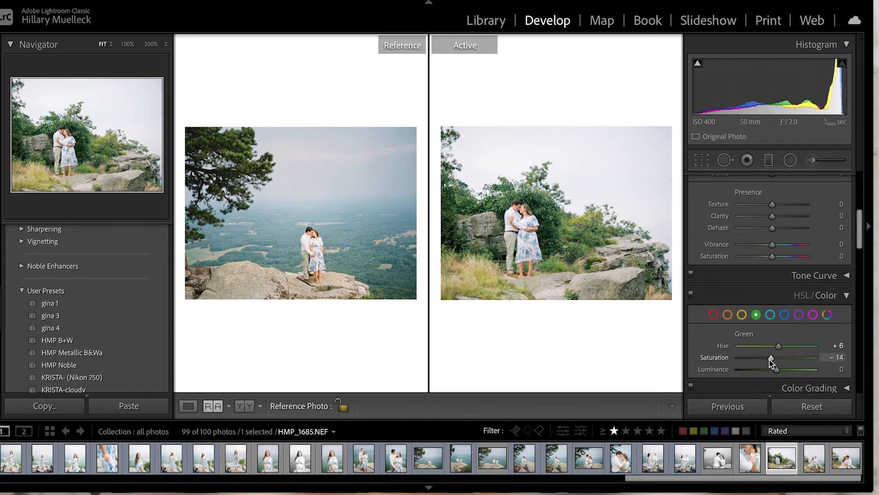
Step: Synchronize HMP_1685.NEF's settings to HMP_1689.NEF, the portrait of the couple seated on the rock
{"action": "left_click", "coordinate": [820, 461], "text": "super"}
{"action": "left_click", "coordinate": [734, 406]}
{"action": "left_click", "coordinate": [635, 305]}
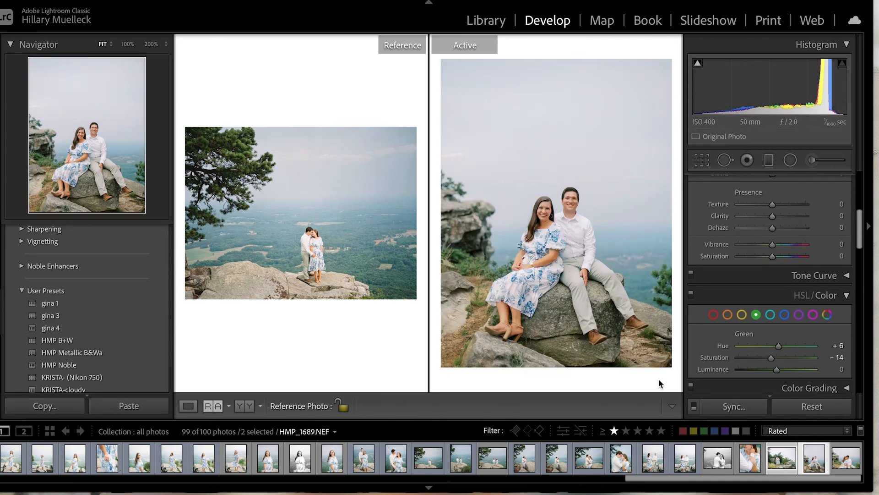
Step: Set HMP_1689.NEF's exposure to +0.80 and make the full-length portrait of the couple standing on the rocks the reference photo
{"action": "key", "text": "equal"}
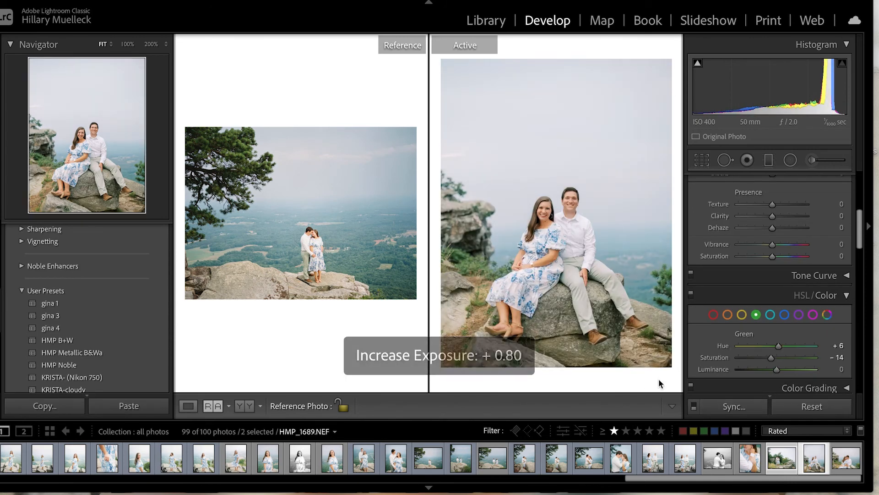
{"action": "left_click_drag", "start_coordinate": [400, 465], "coordinate": [380, 276]}
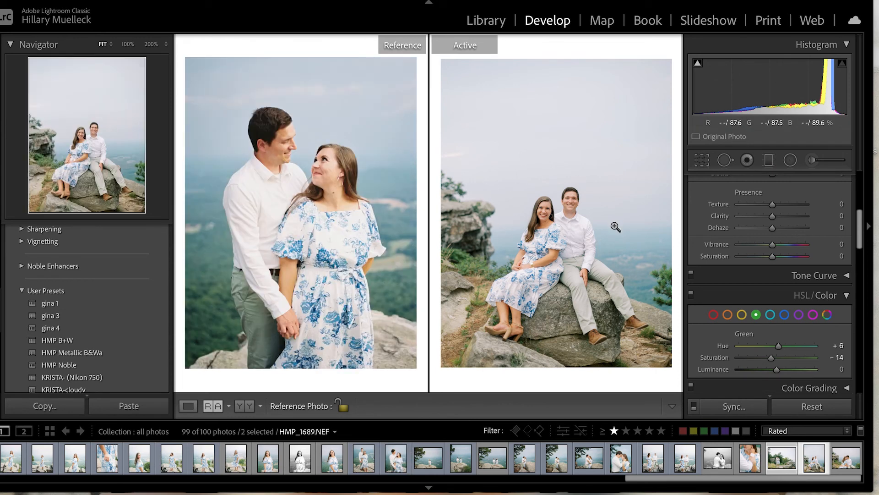
{"action": "left_click_drag", "start_coordinate": [363, 455], "coordinate": [364, 205]}
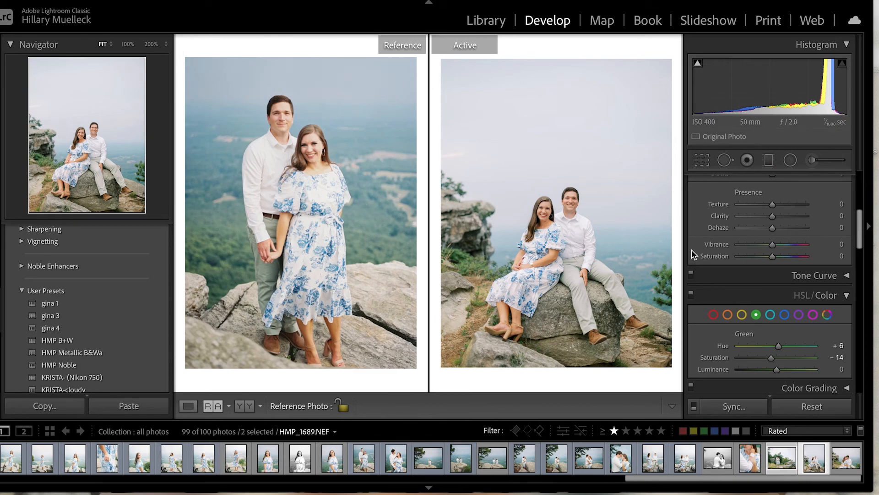
Step: Set HMP_1689.NEF's temperature to 5,054, tint to -13 and exposure to +0.90, then end the multiple selection
{"action": "scroll", "coordinate": [774, 263], "scroll_direction": "up", "scroll_amount": 6}
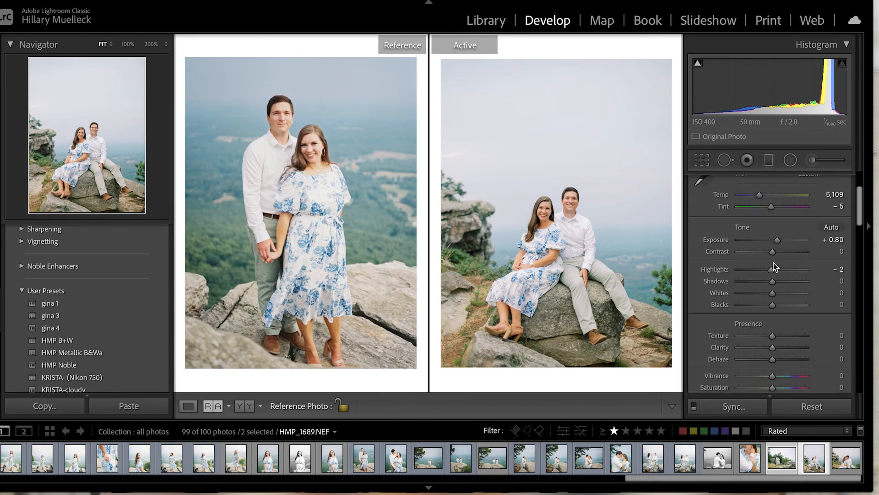
{"action": "scroll", "coordinate": [774, 265], "scroll_direction": "up", "scroll_amount": 1}
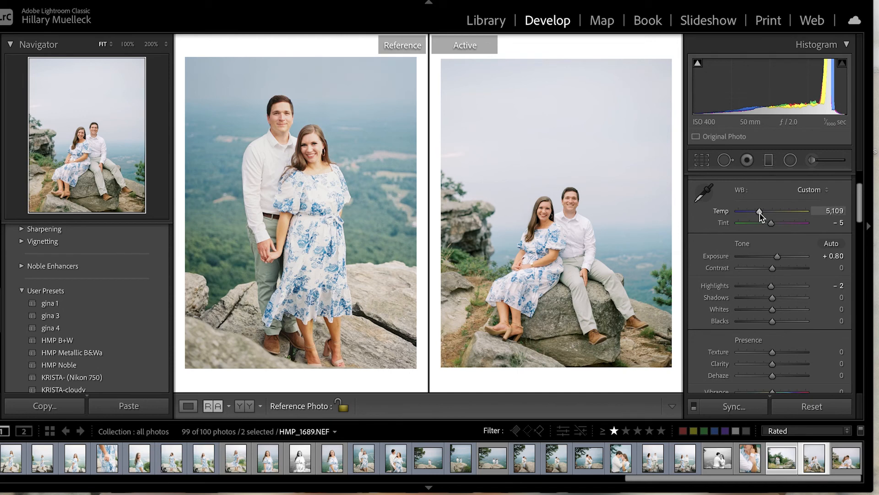
{"action": "left_click_drag", "start_coordinate": [759, 212], "coordinate": [770, 227]}
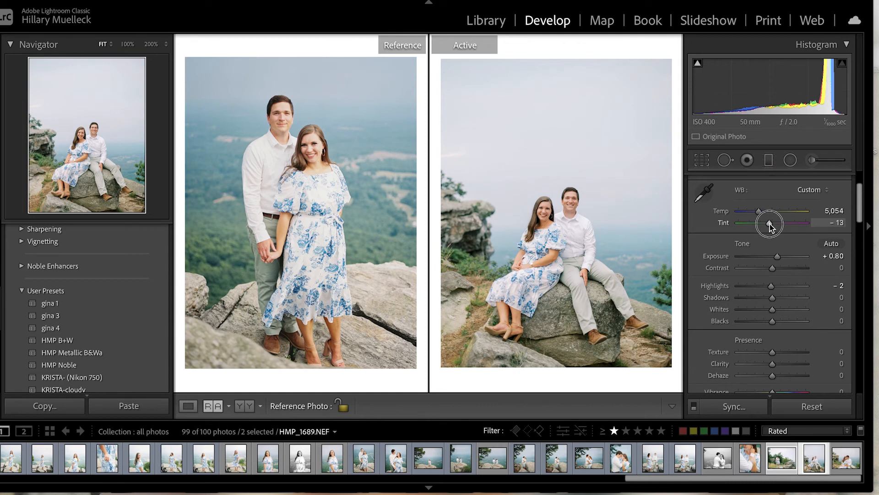
{"action": "key", "text": "equal"}
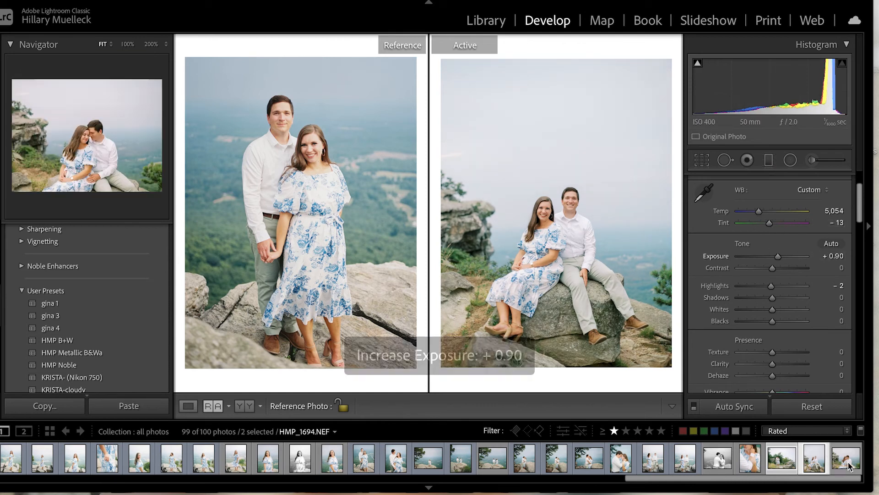
{"action": "key", "text": "ctrl+shift+d"}
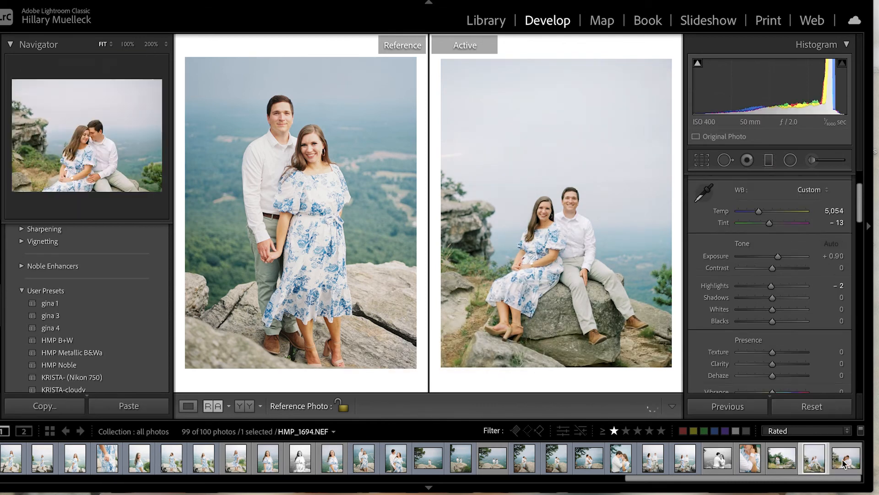
Step: Synchronize HMP_1689.NEF's settings to HMP_1694.NEF, the landscape shot of the seated couple, and set HMP_1694.NEF's exposure to +1.00
{"action": "left_click", "coordinate": [845, 463], "text": "ctrl"}
{"action": "left_click", "coordinate": [732, 407]}
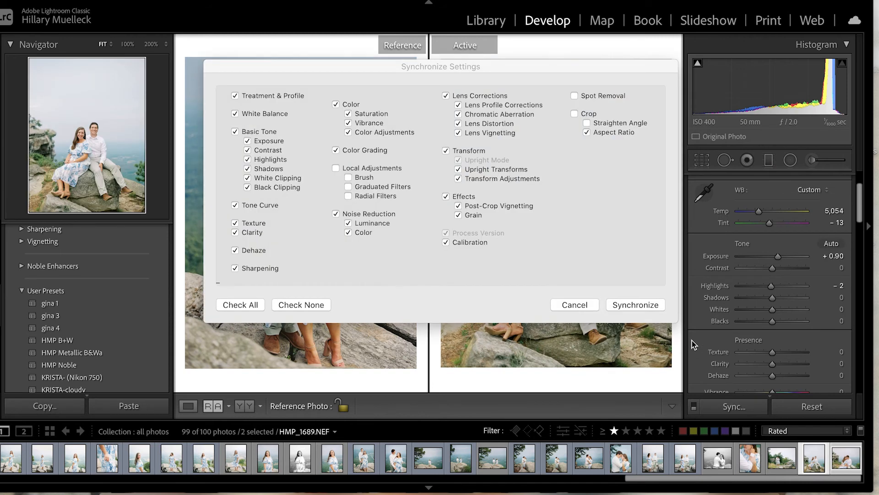
{"action": "left_click", "coordinate": [635, 304]}
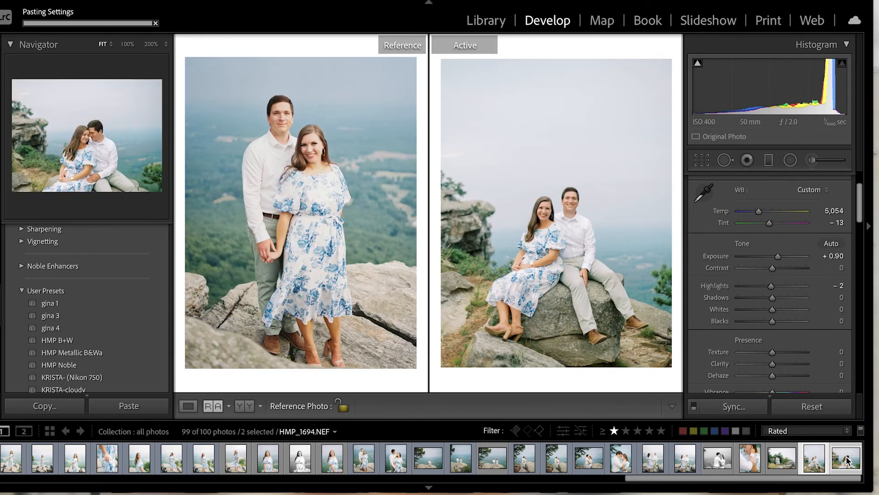
{"action": "left_click", "coordinate": [846, 460]}
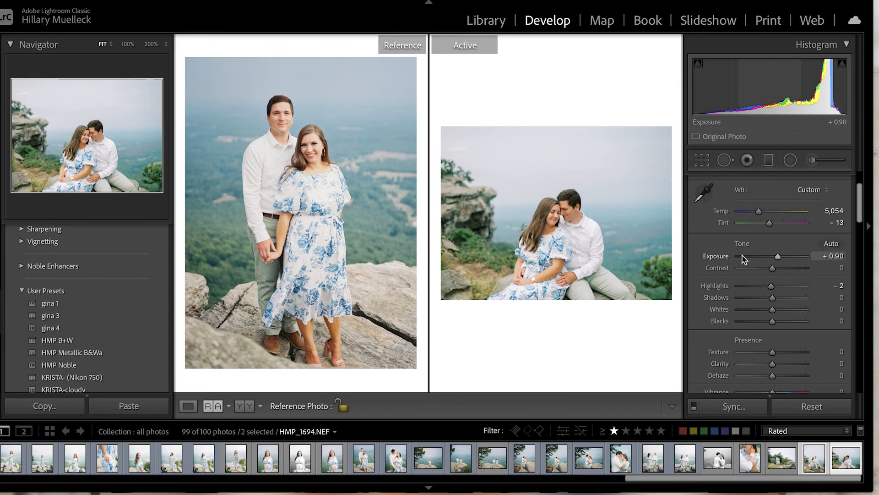
{"action": "key", "text": "equal"}
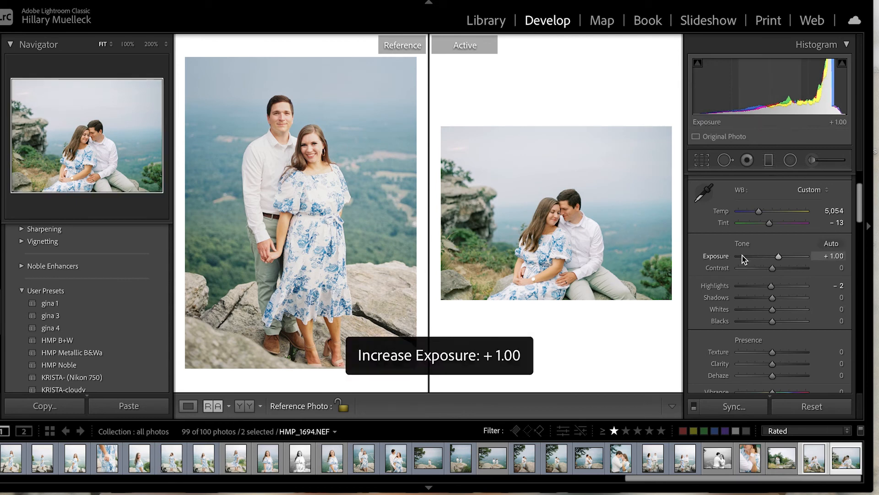
Step: Review the whole rated gallery in the Library grid, from the last photos back to the first, for consistent color and exposure
{"action": "left_click", "coordinate": [499, 24]}
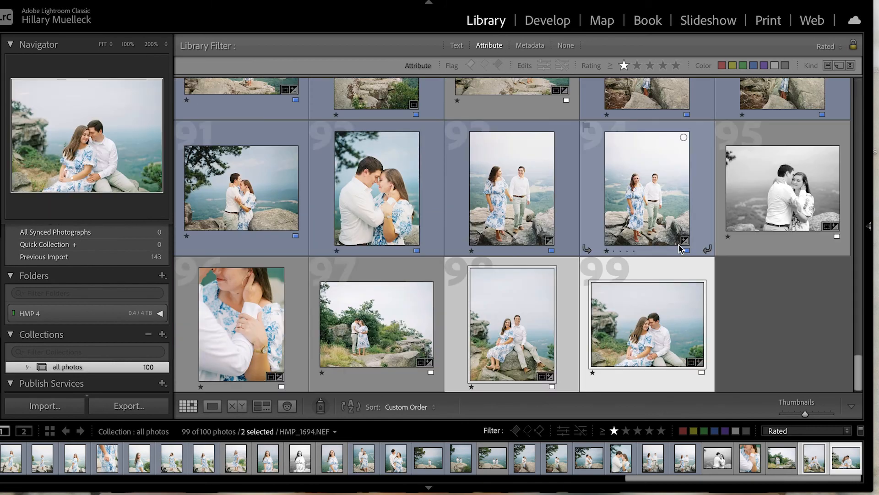
{"action": "left_click", "coordinate": [529, 199]}
{"action": "scroll", "coordinate": [635, 211], "scroll_direction": "up", "scroll_amount": 2}
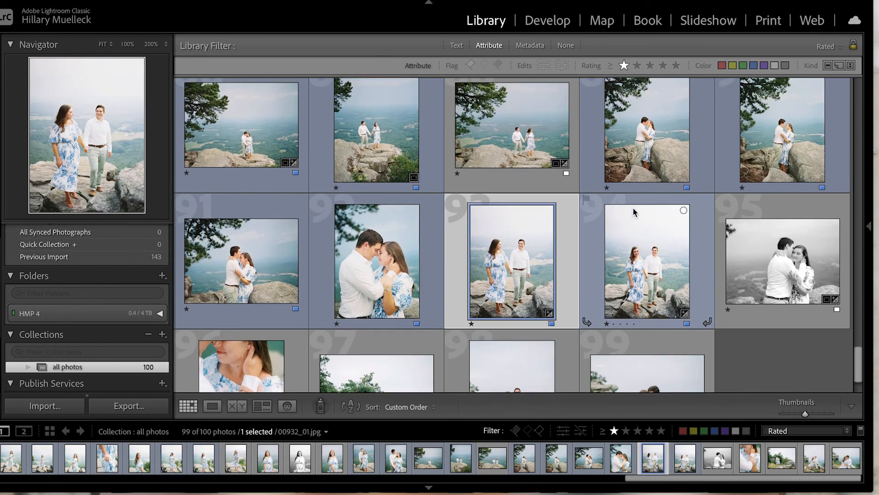
{"action": "scroll", "coordinate": [634, 211], "scroll_direction": "up", "scroll_amount": 2}
{"action": "scroll", "coordinate": [634, 211], "scroll_direction": "down", "scroll_amount": 5}
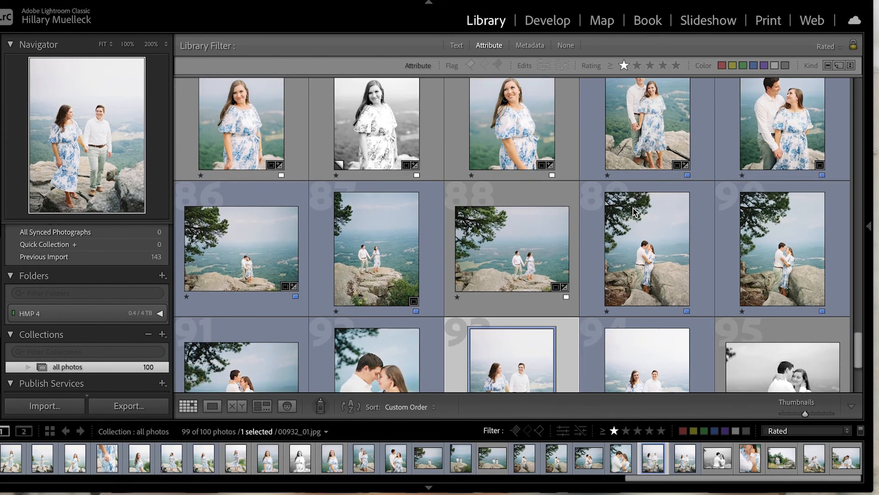
{"action": "scroll", "coordinate": [634, 211], "scroll_direction": "up", "scroll_amount": 6}
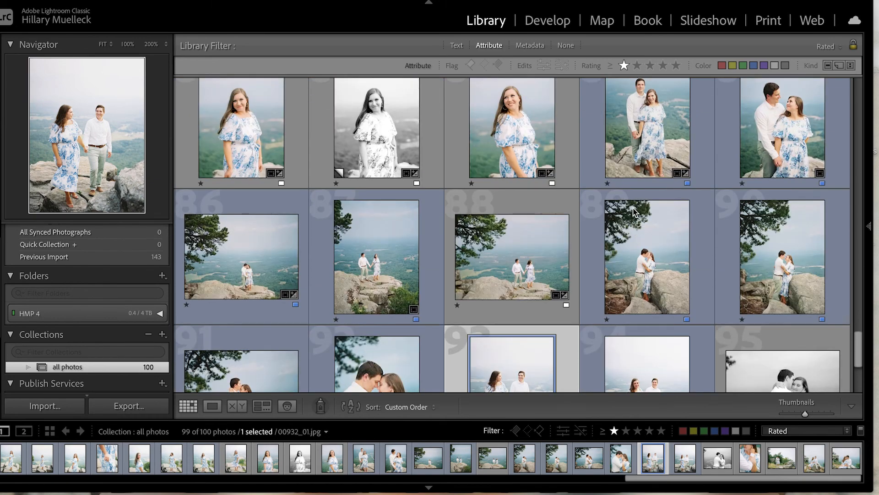
{"action": "scroll", "coordinate": [633, 210], "scroll_direction": "up", "scroll_amount": 4}
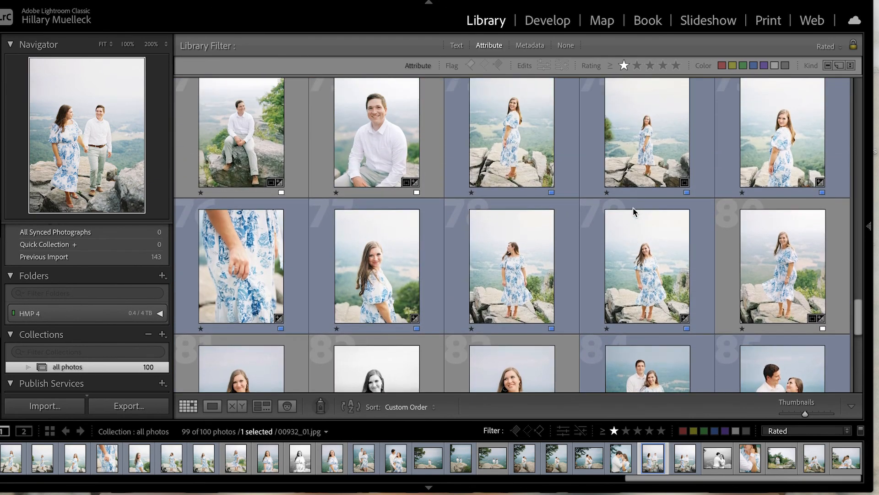
{"action": "scroll", "coordinate": [634, 211], "scroll_direction": "up", "scroll_amount": 5}
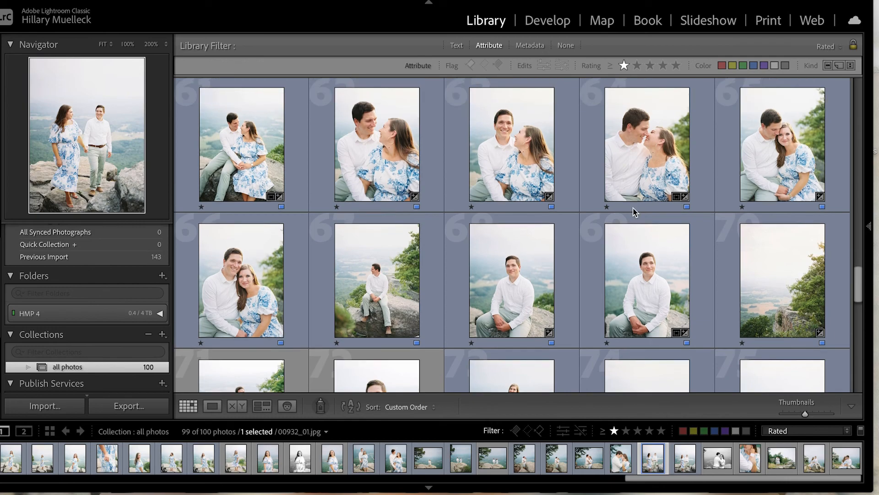
{"action": "scroll", "coordinate": [634, 212], "scroll_direction": "up", "scroll_amount": 5}
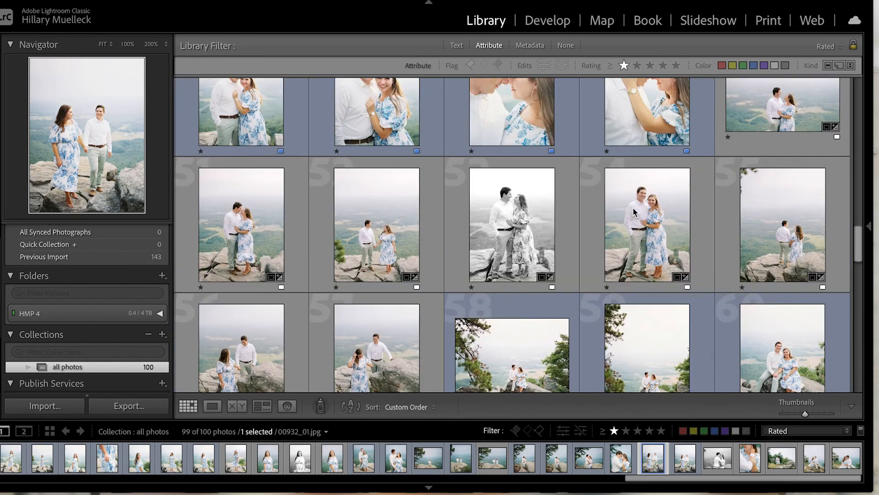
{"action": "scroll", "coordinate": [635, 212], "scroll_direction": "up", "scroll_amount": 6}
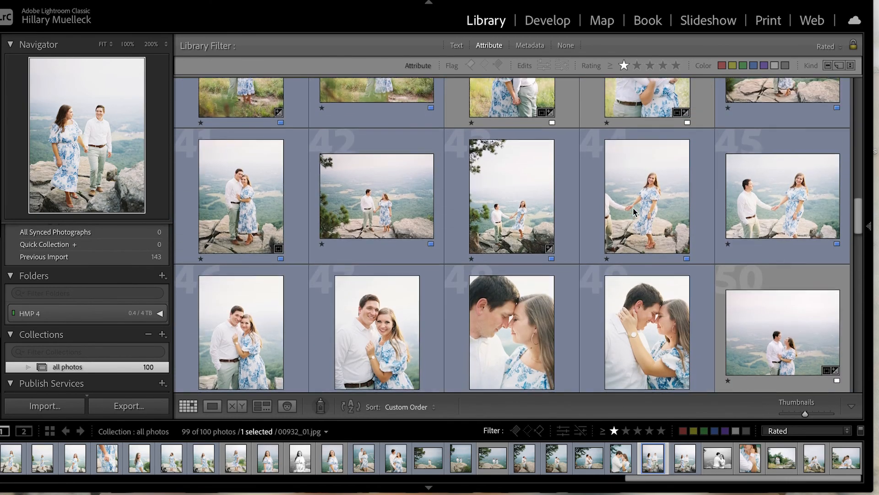
{"action": "scroll", "coordinate": [634, 211], "scroll_direction": "up", "scroll_amount": 6}
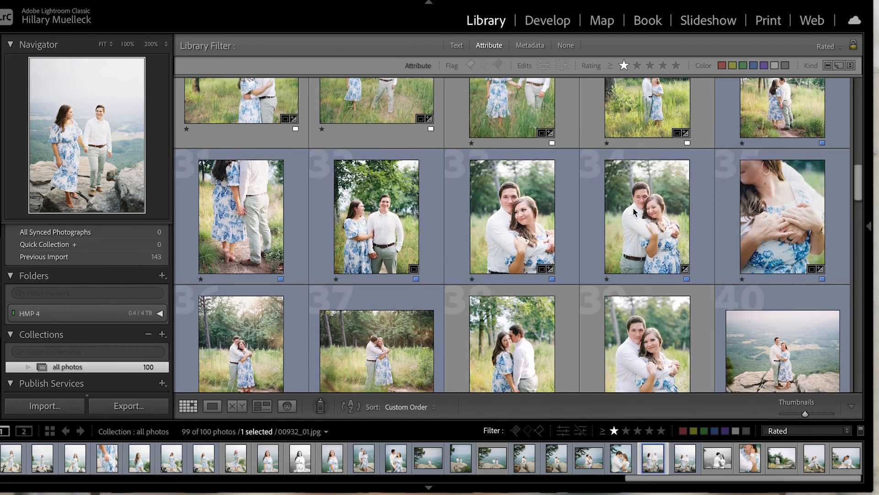
{"action": "scroll", "coordinate": [634, 211], "scroll_direction": "up", "scroll_amount": 6}
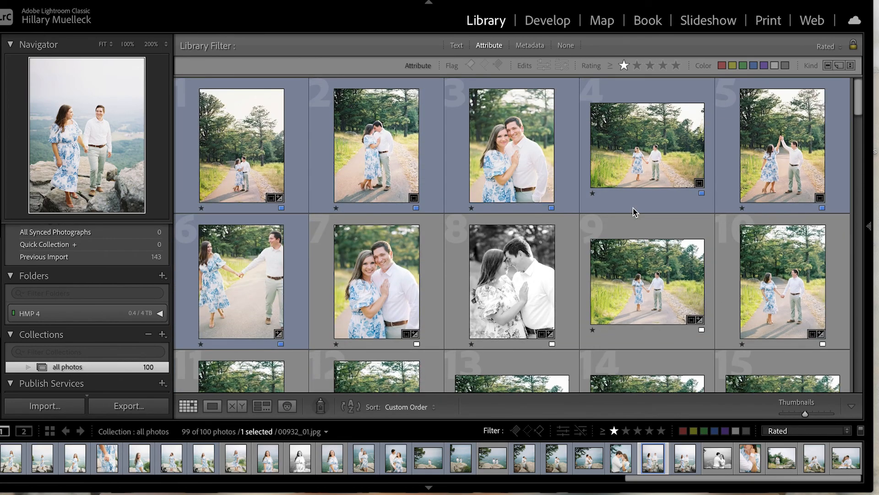
Step: Select all the rated photos, examine the HMP- Engagement 6000 export preset's naming, file and sizing settings, and close the export settings without exporting
{"action": "left_click", "coordinate": [248, 160]}
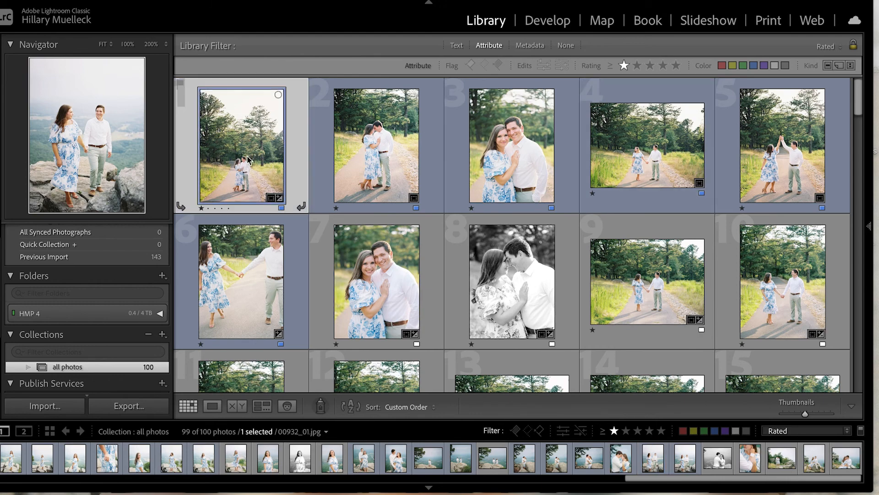
{"action": "key", "text": "ctrl+a"}
{"action": "left_click", "coordinate": [121, 405]}
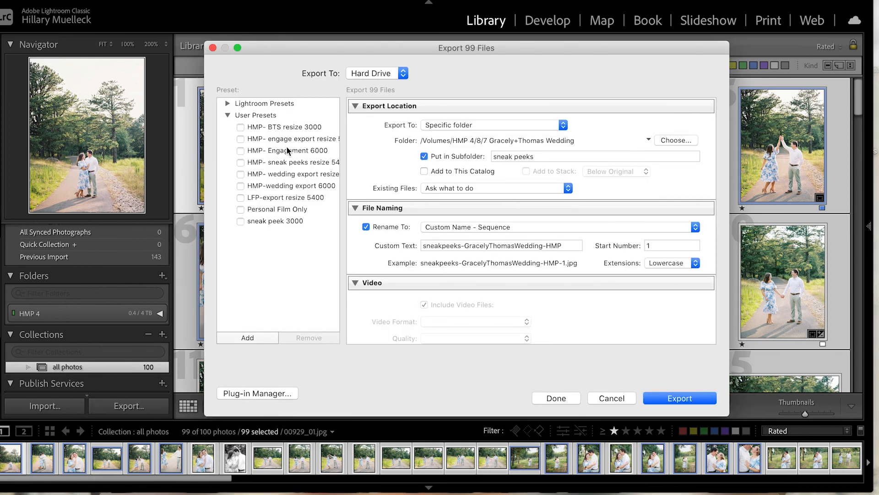
{"action": "left_click", "coordinate": [298, 152]}
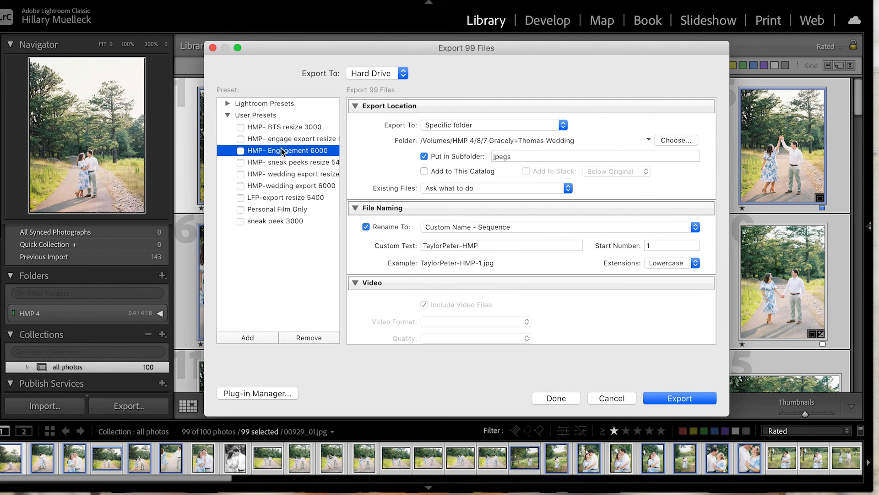
{"action": "scroll", "coordinate": [476, 247], "scroll_direction": "down", "scroll_amount": 10}
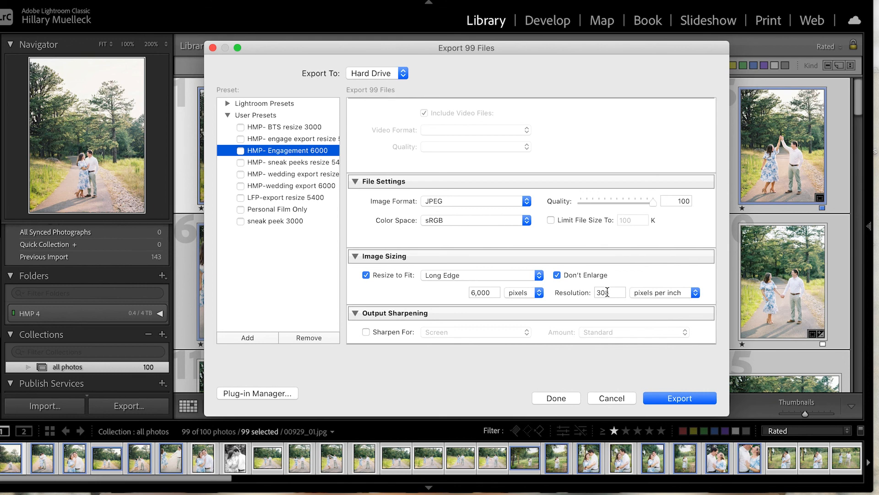
{"action": "scroll", "coordinate": [613, 291], "scroll_direction": "up", "scroll_amount": 10}
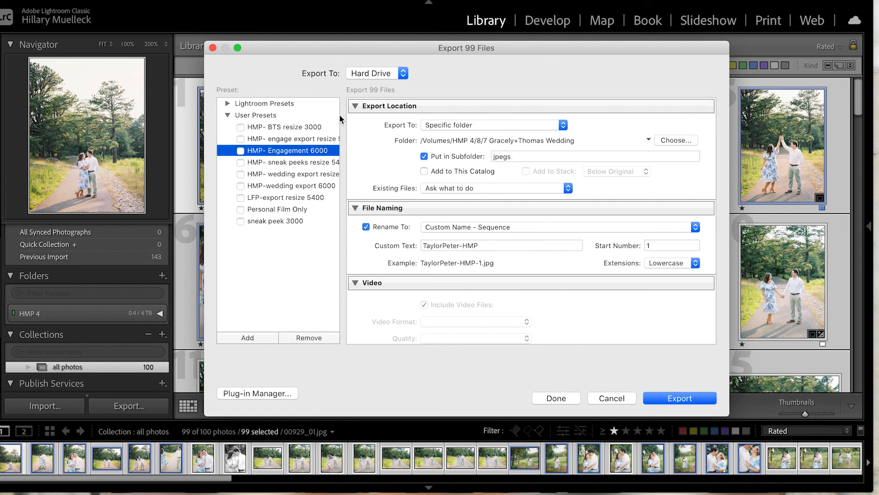
{"action": "left_click", "coordinate": [213, 48]}
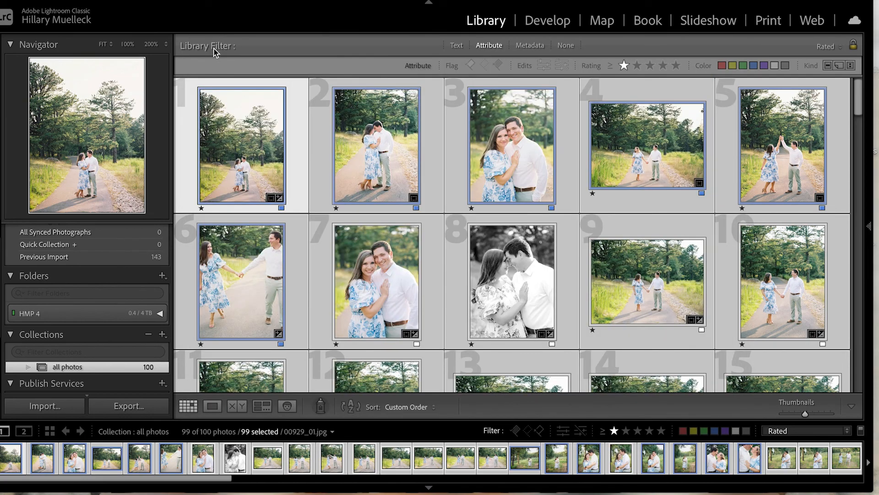
{"action": "scroll", "coordinate": [440, 306], "scroll_direction": "down", "scroll_amount": 5}
{"action": "scroll", "coordinate": [439, 305], "scroll_direction": "up", "scroll_amount": 5}
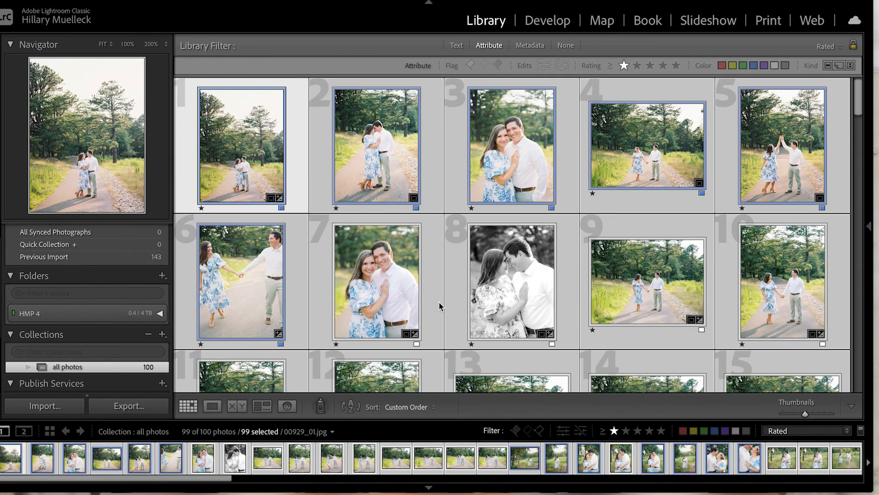